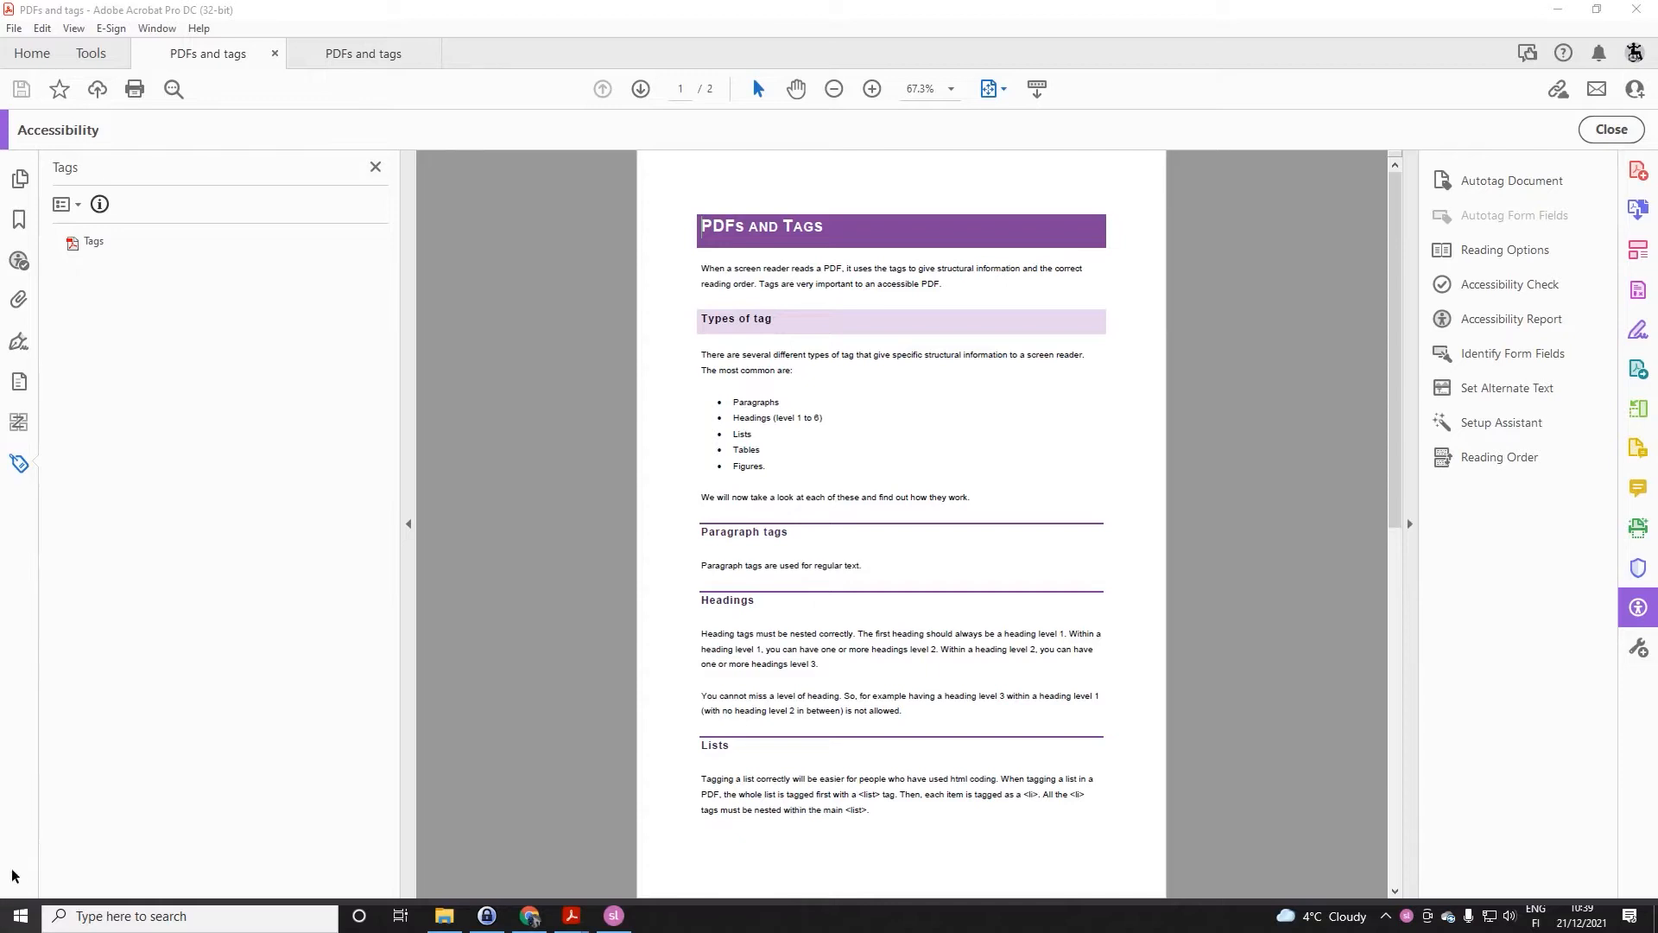
# - Create a new Heading Level 1 tag under the Tags root of the untagged document
pyautogui.click(94, 247)
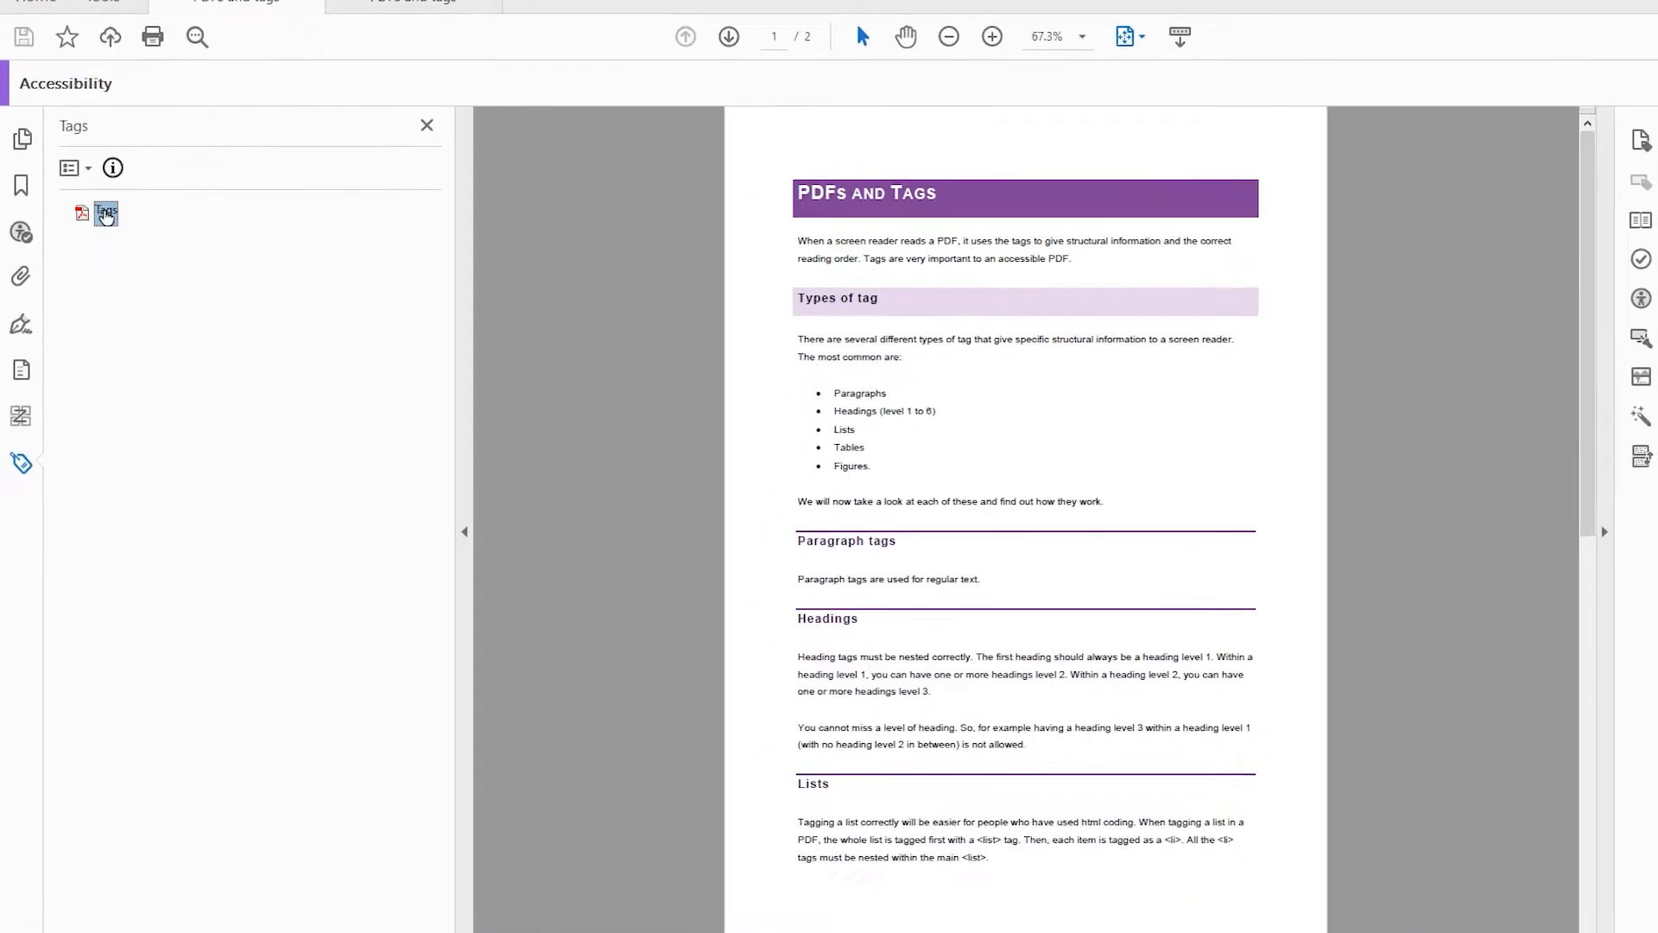
pyautogui.rightClick(93, 245)
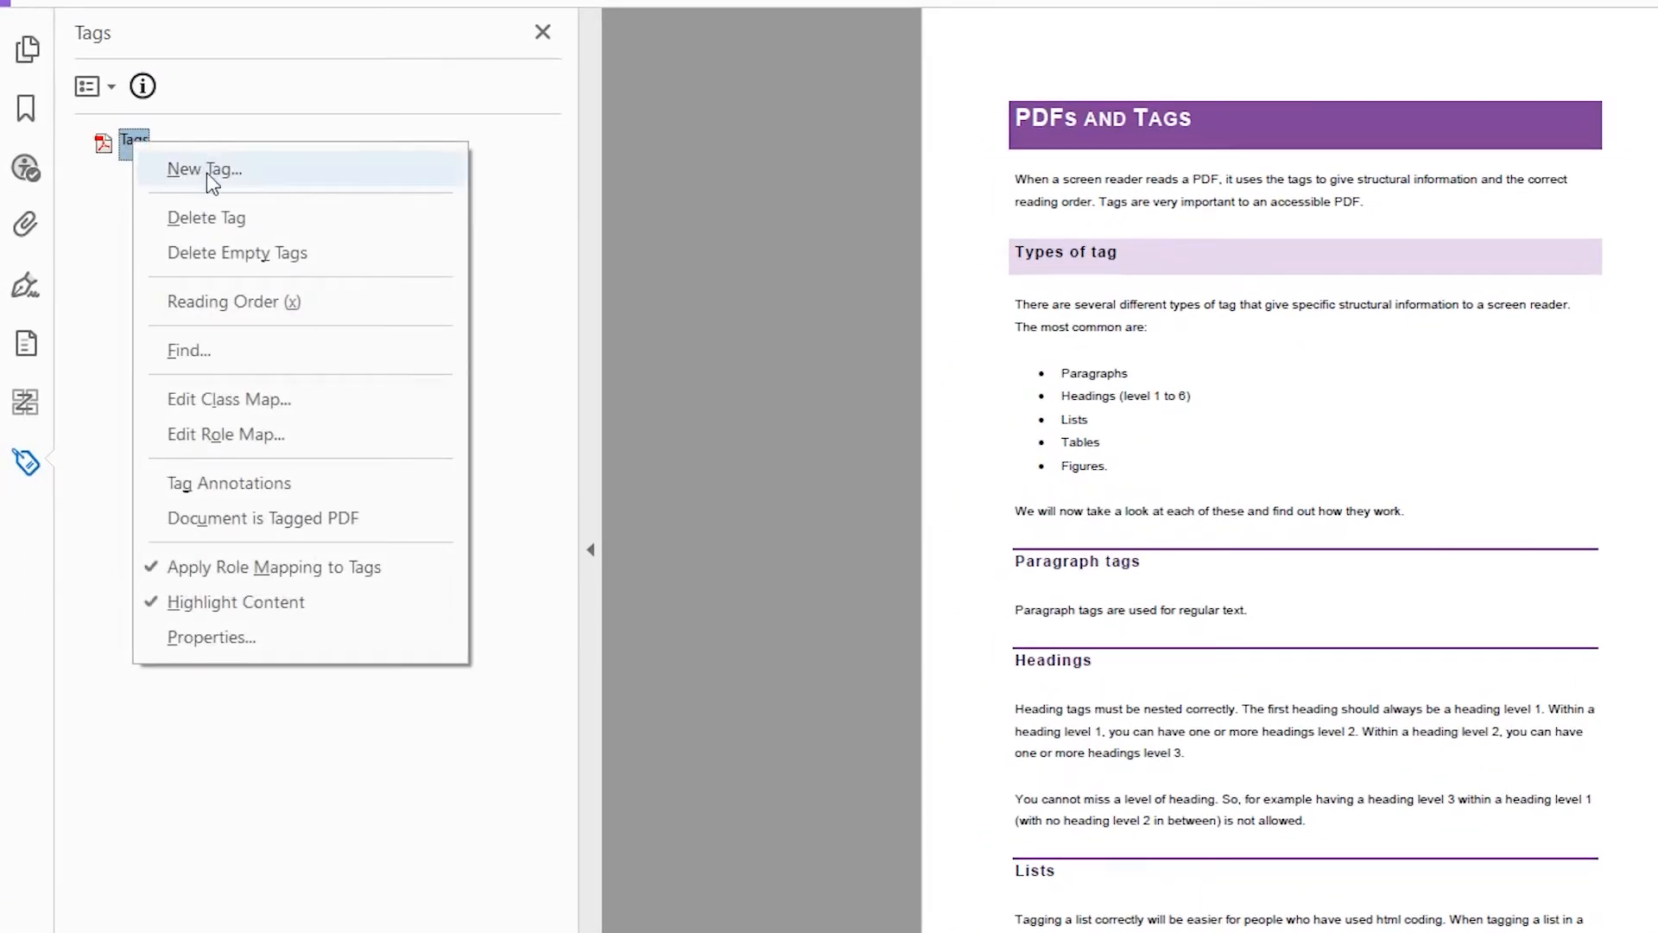
pyautogui.click(249, 175)
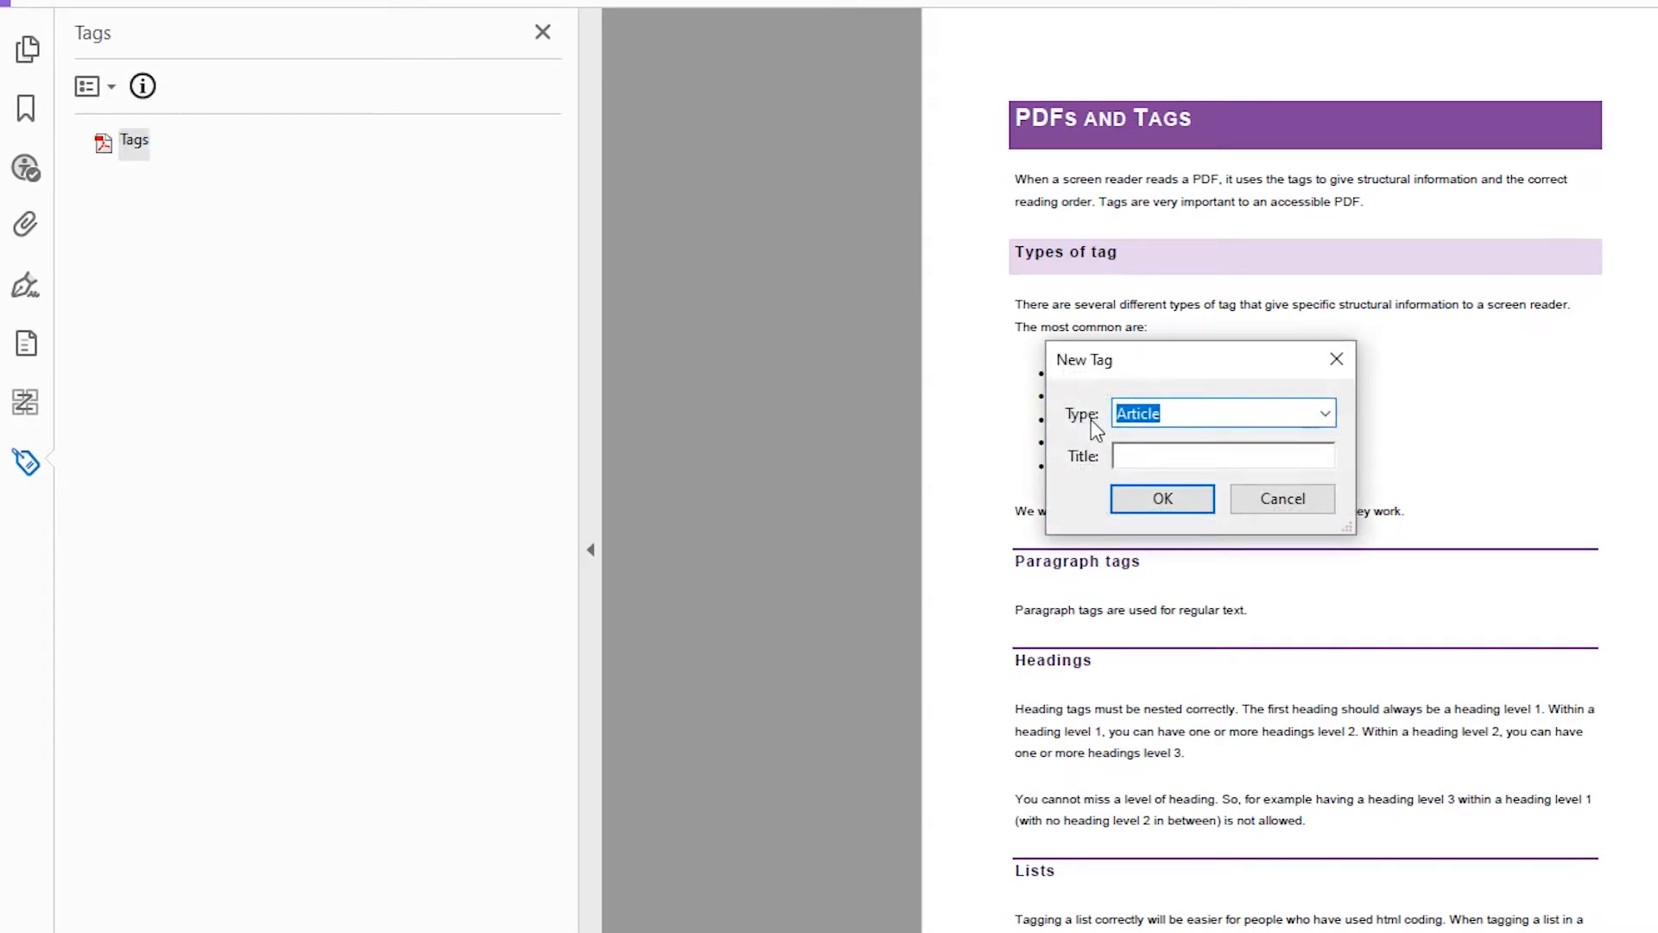
pyautogui.click(1326, 415)
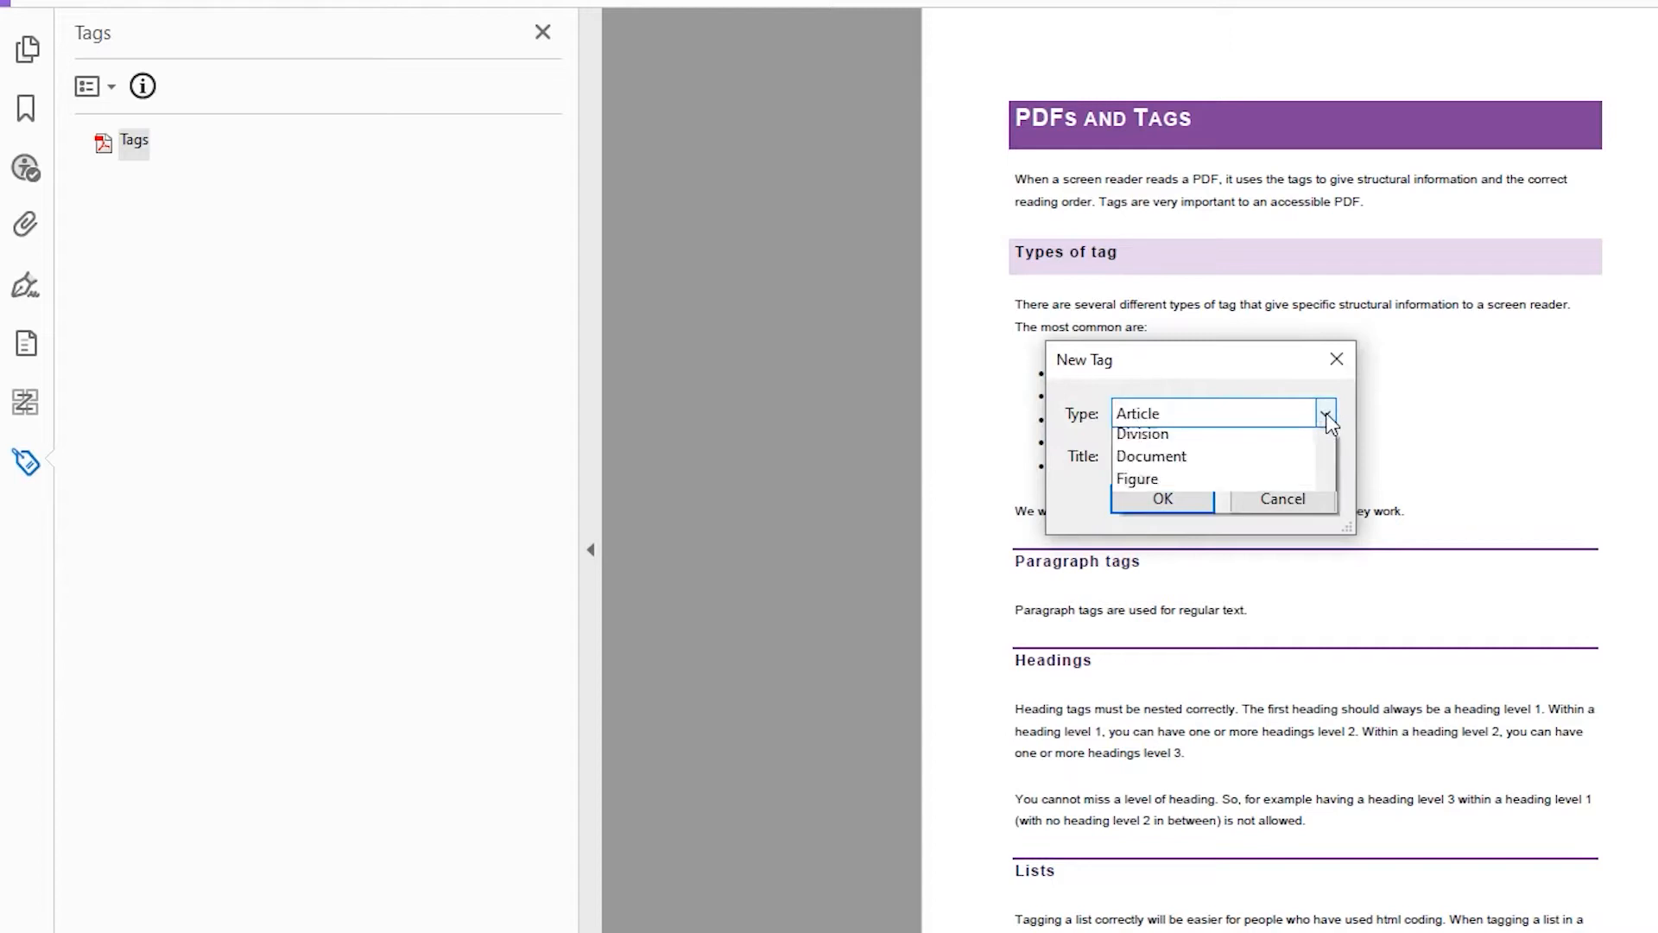
pyautogui.moveTo(1329, 475); pyautogui.dragTo(1323, 499)
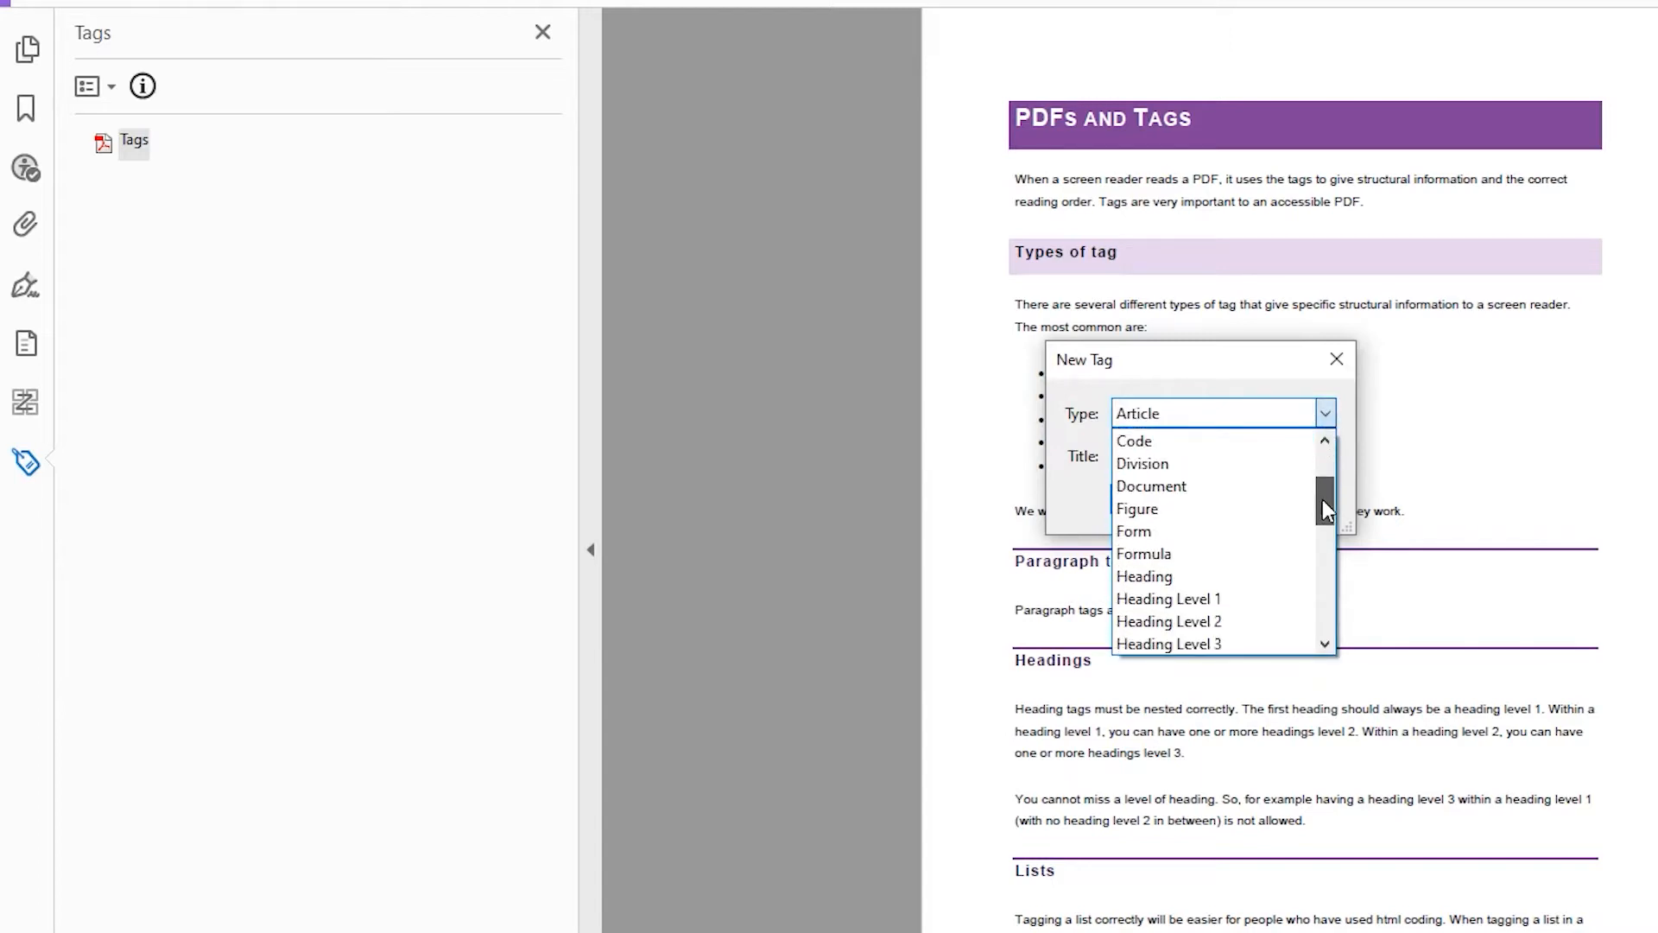
pyautogui.click(1209, 600)
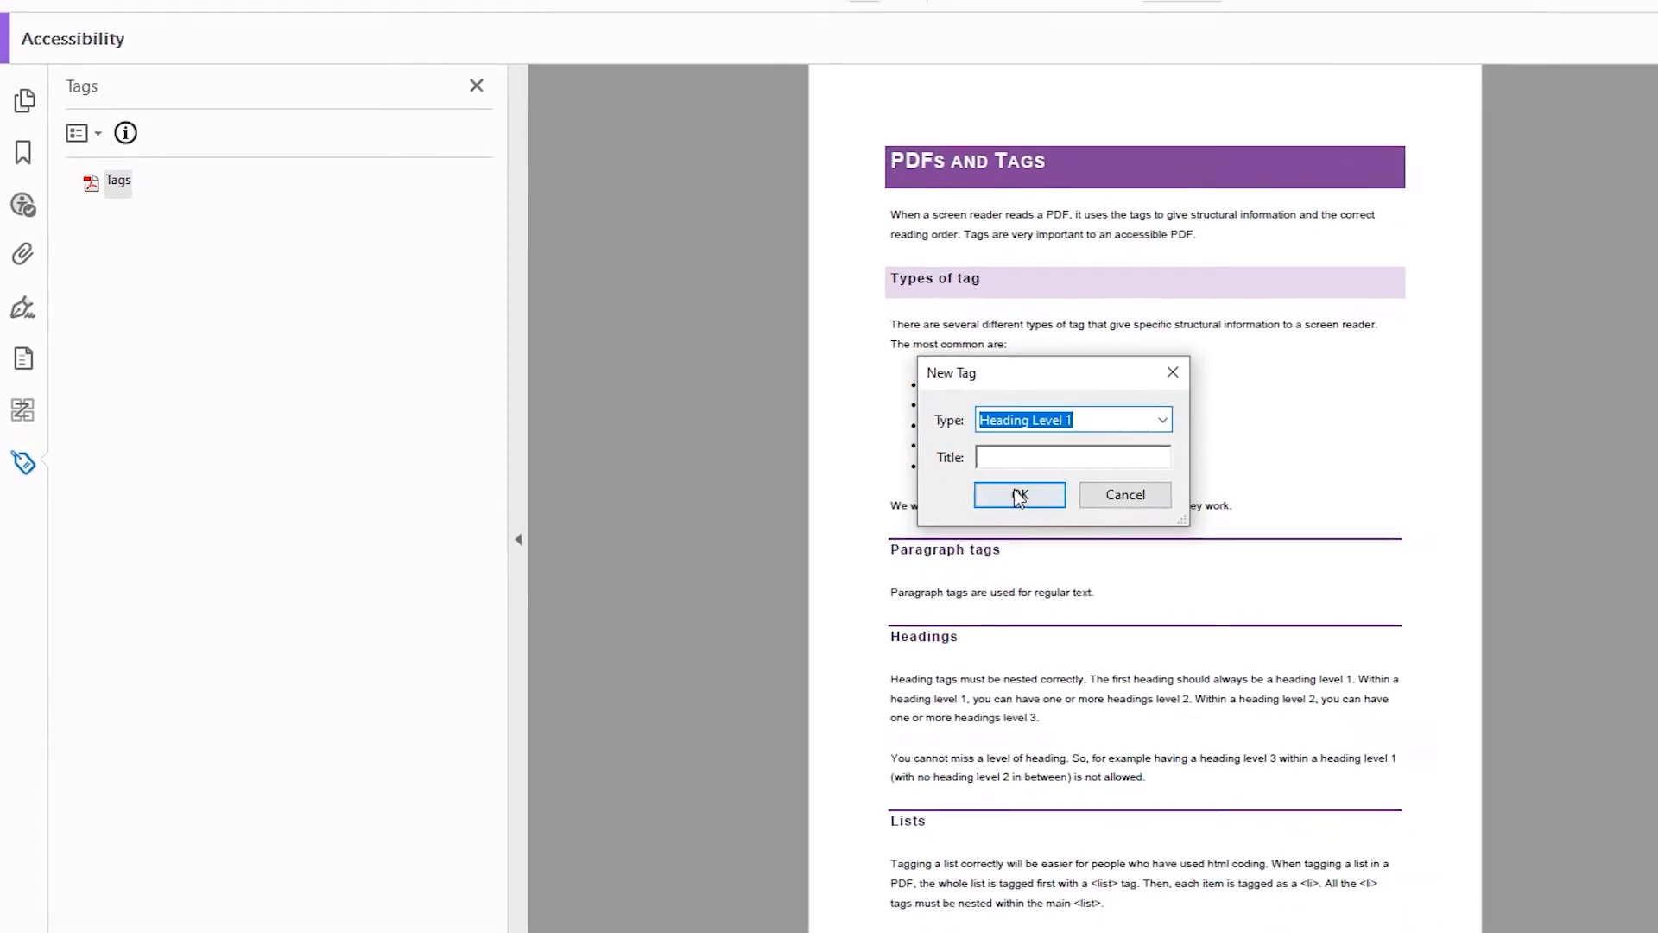
pyautogui.click(1100, 496)
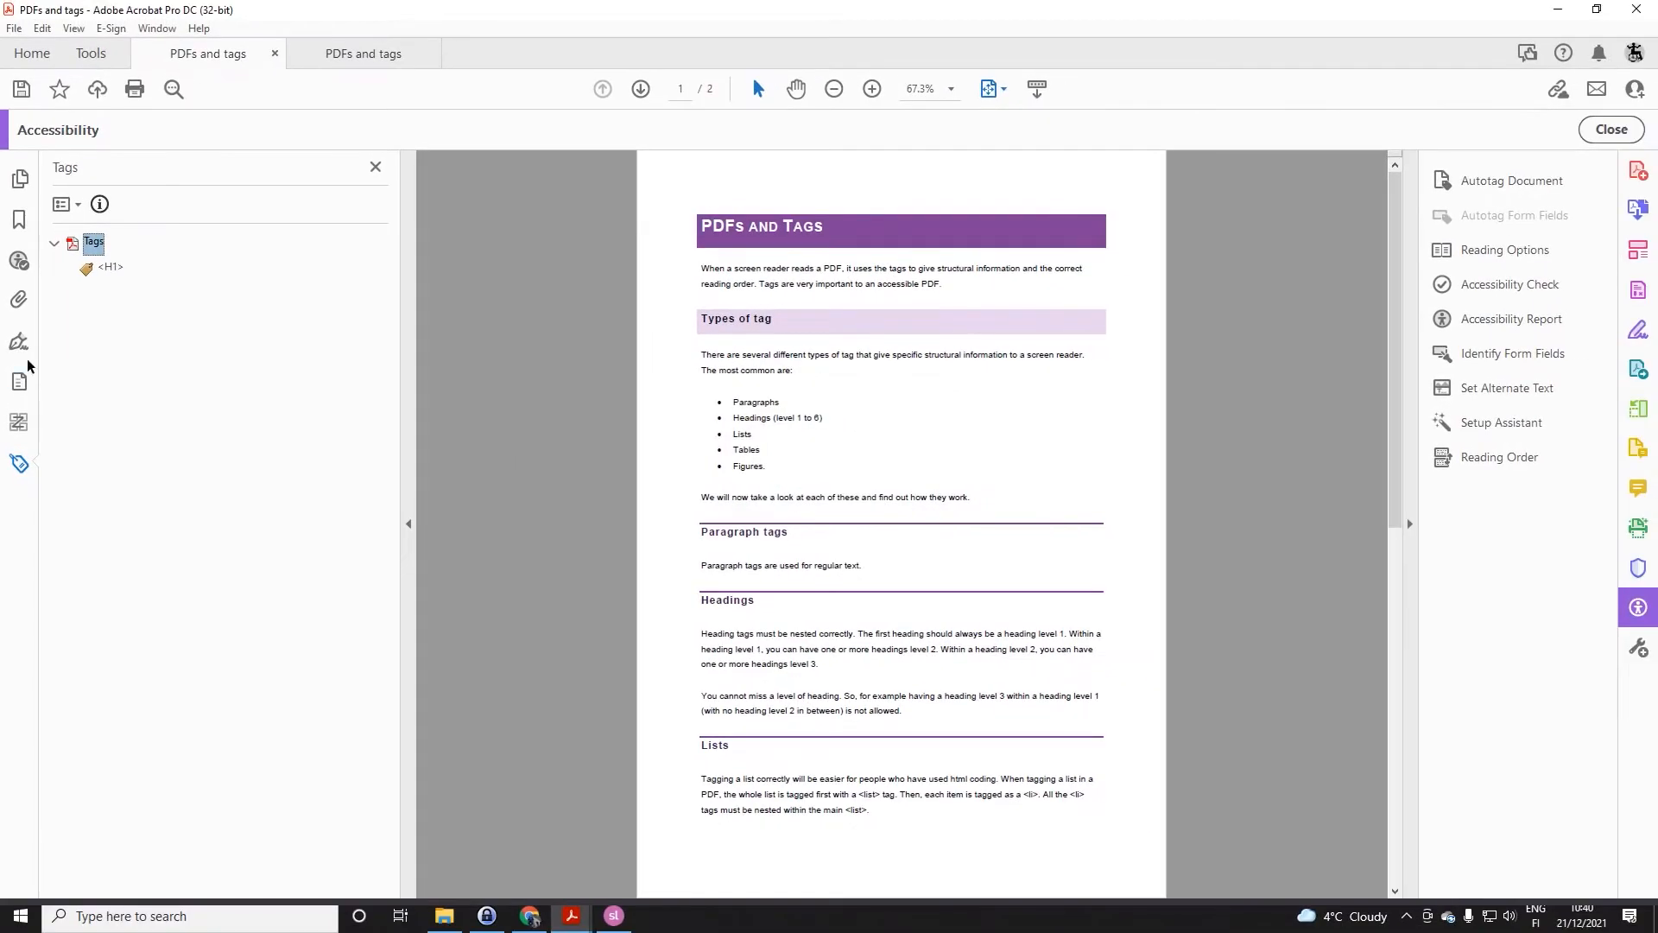
# - Tag the "PDFs and Tags" title text with the <H1> tag, check its content highlight and collapse the tag
pyautogui.click(110, 268)
pyautogui.moveTo(705, 224); pyautogui.dragTo(830, 227)
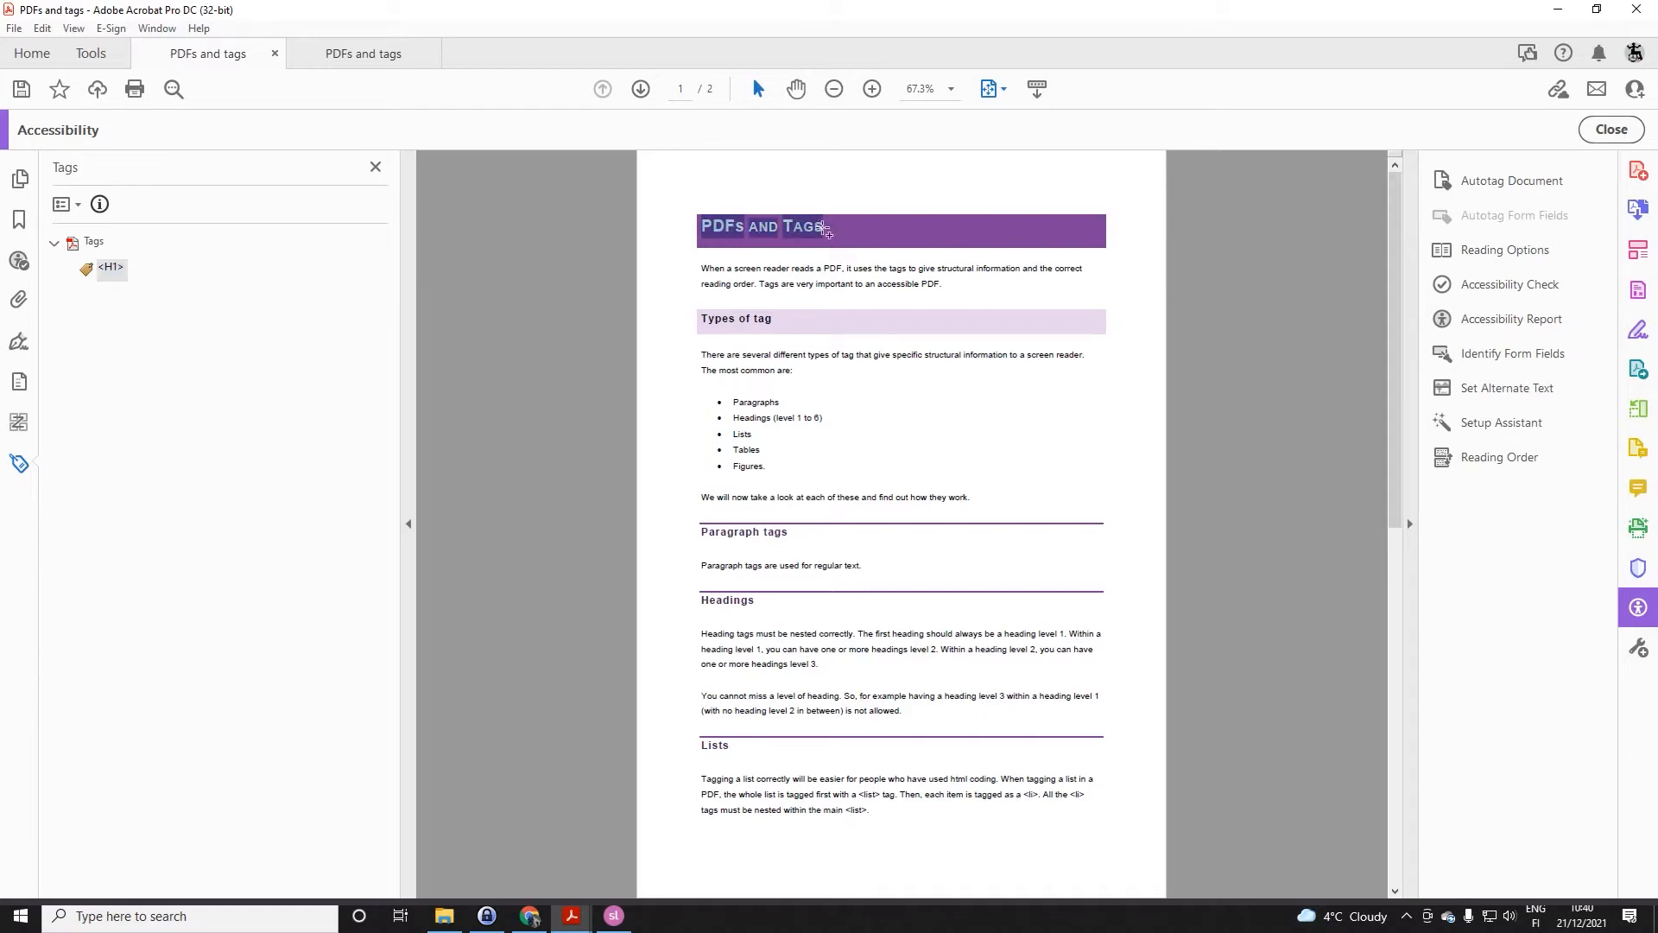
pyautogui.rightClick(109, 271)
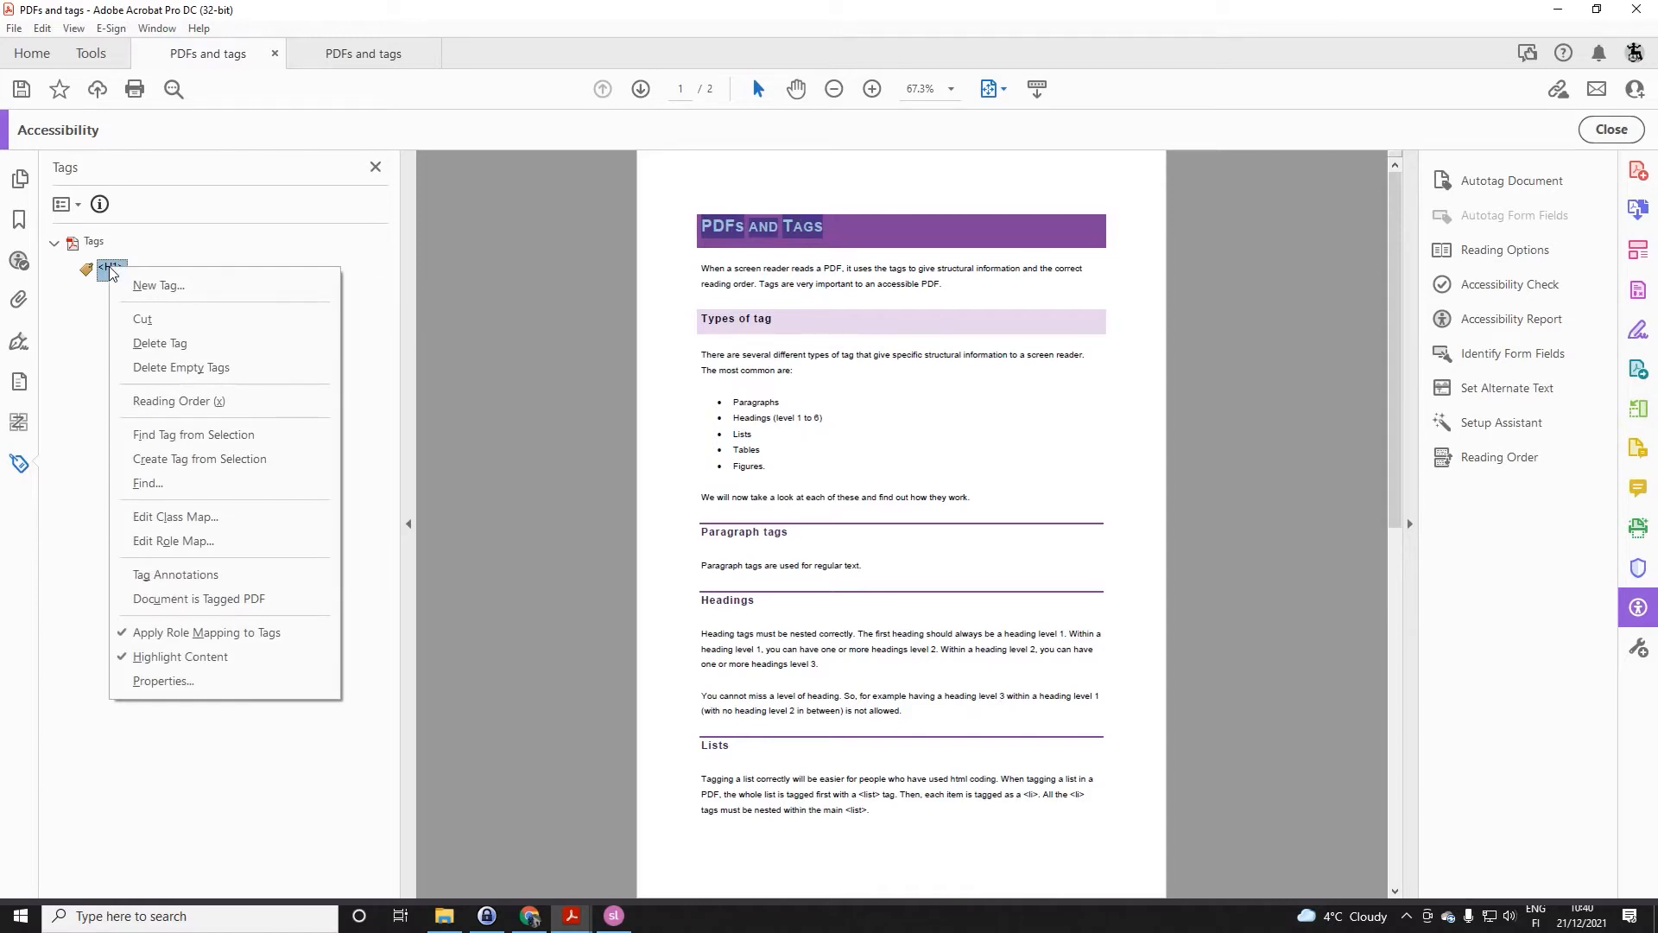
pyautogui.click(184, 454)
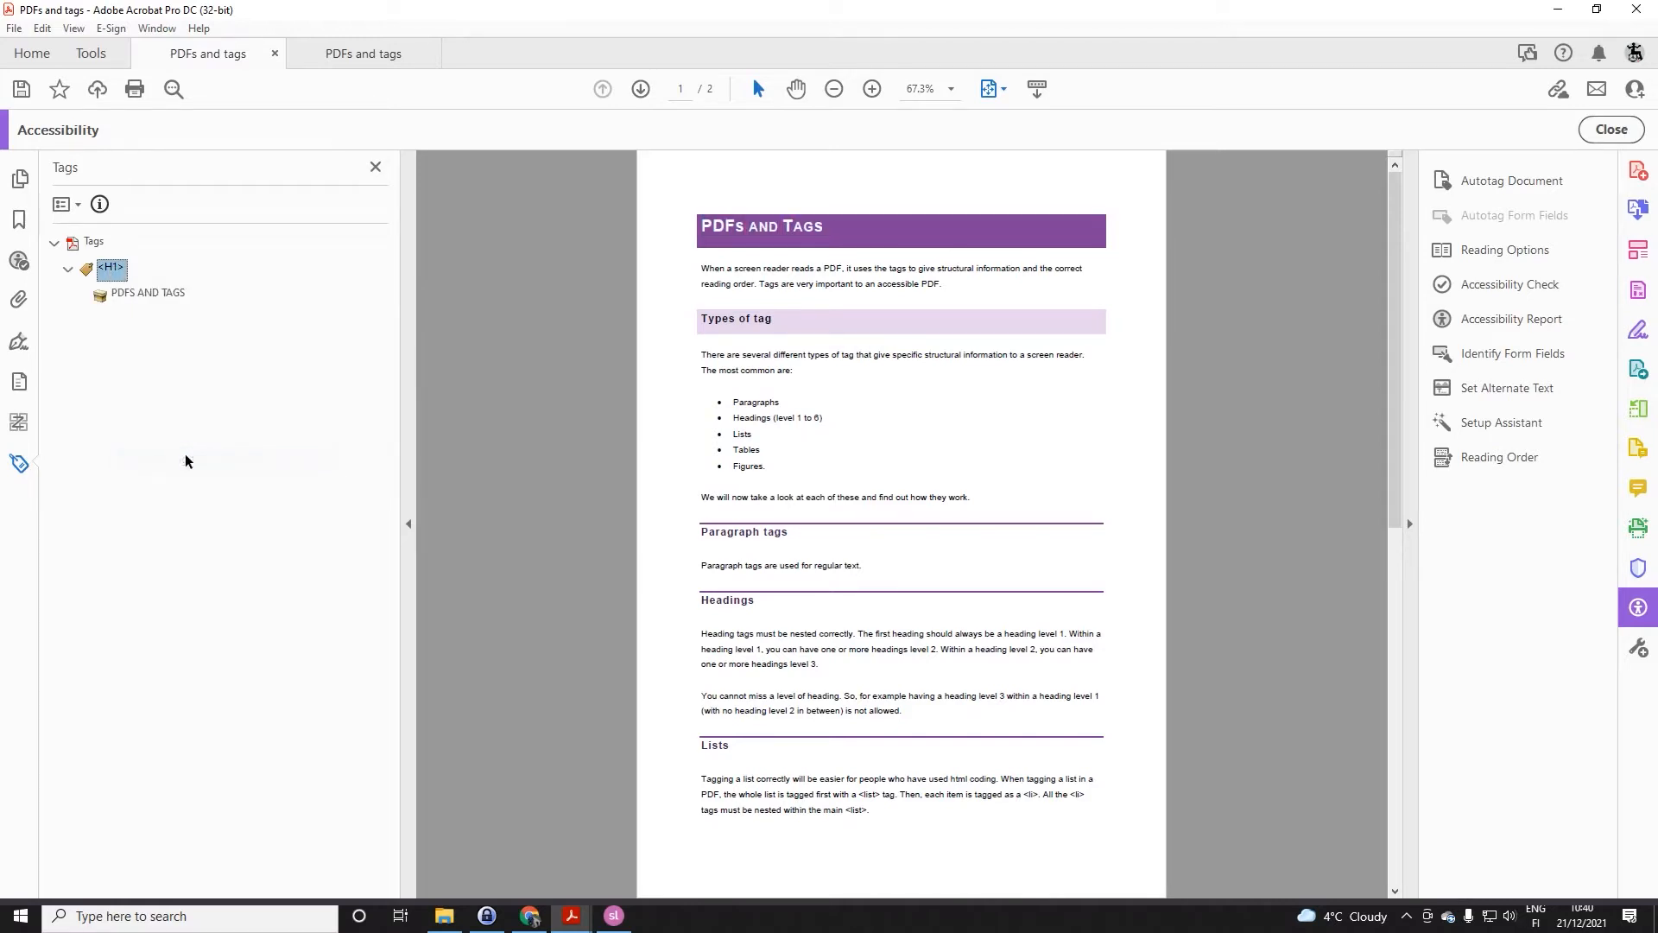
pyautogui.click(132, 296)
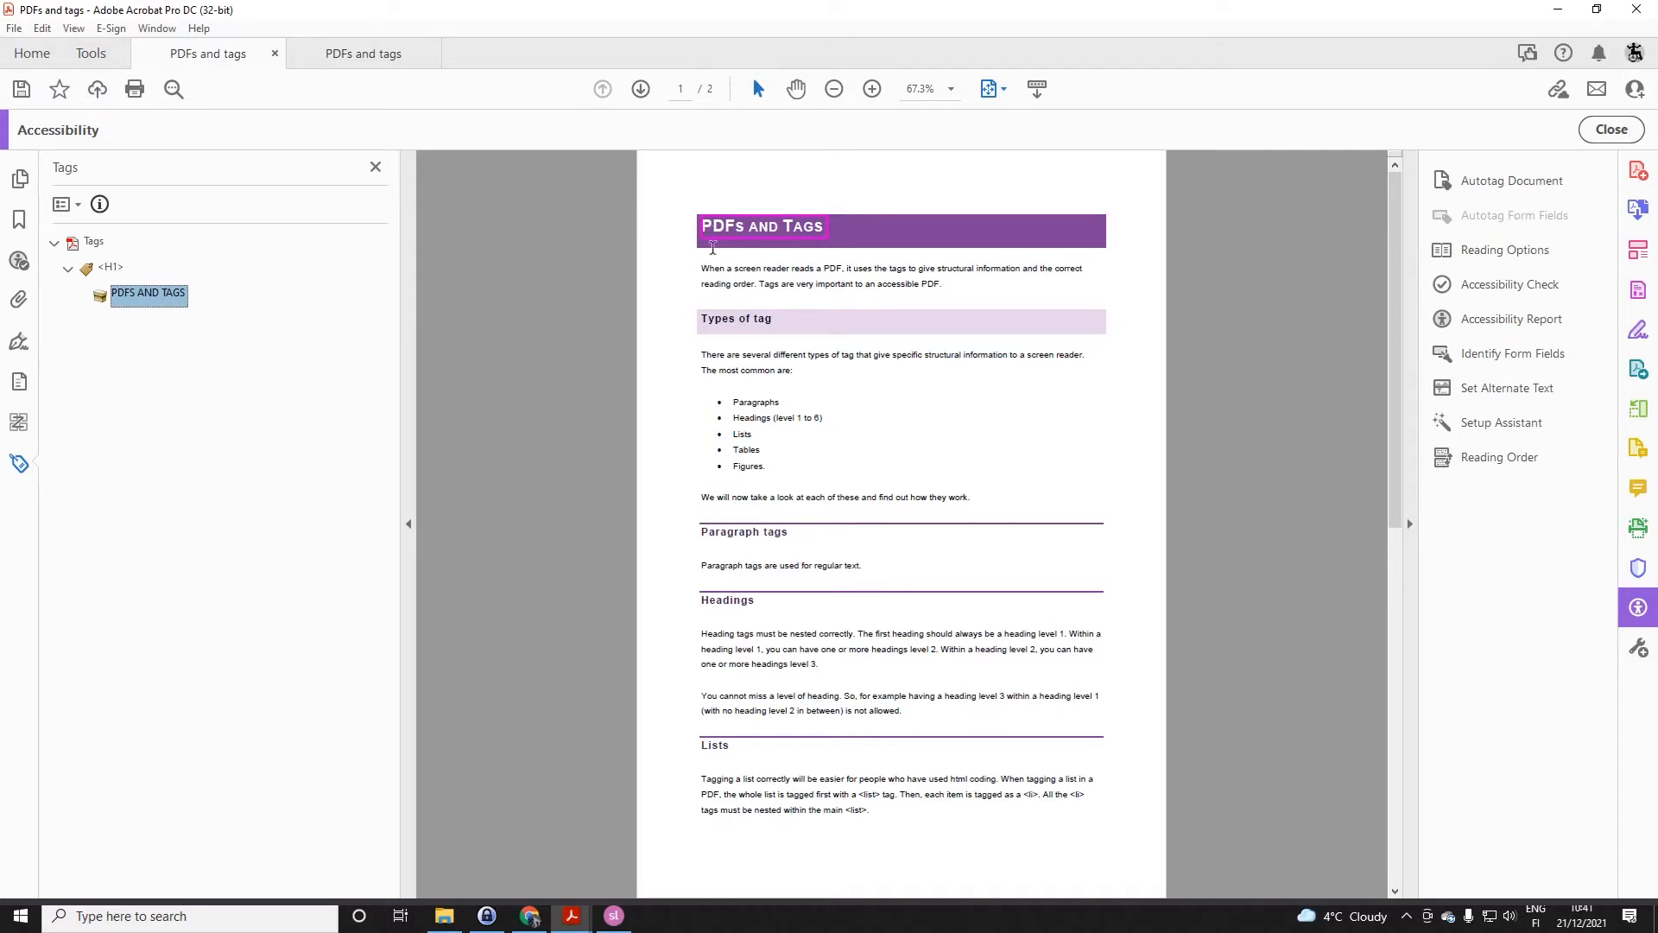
pyautogui.click(67, 268)
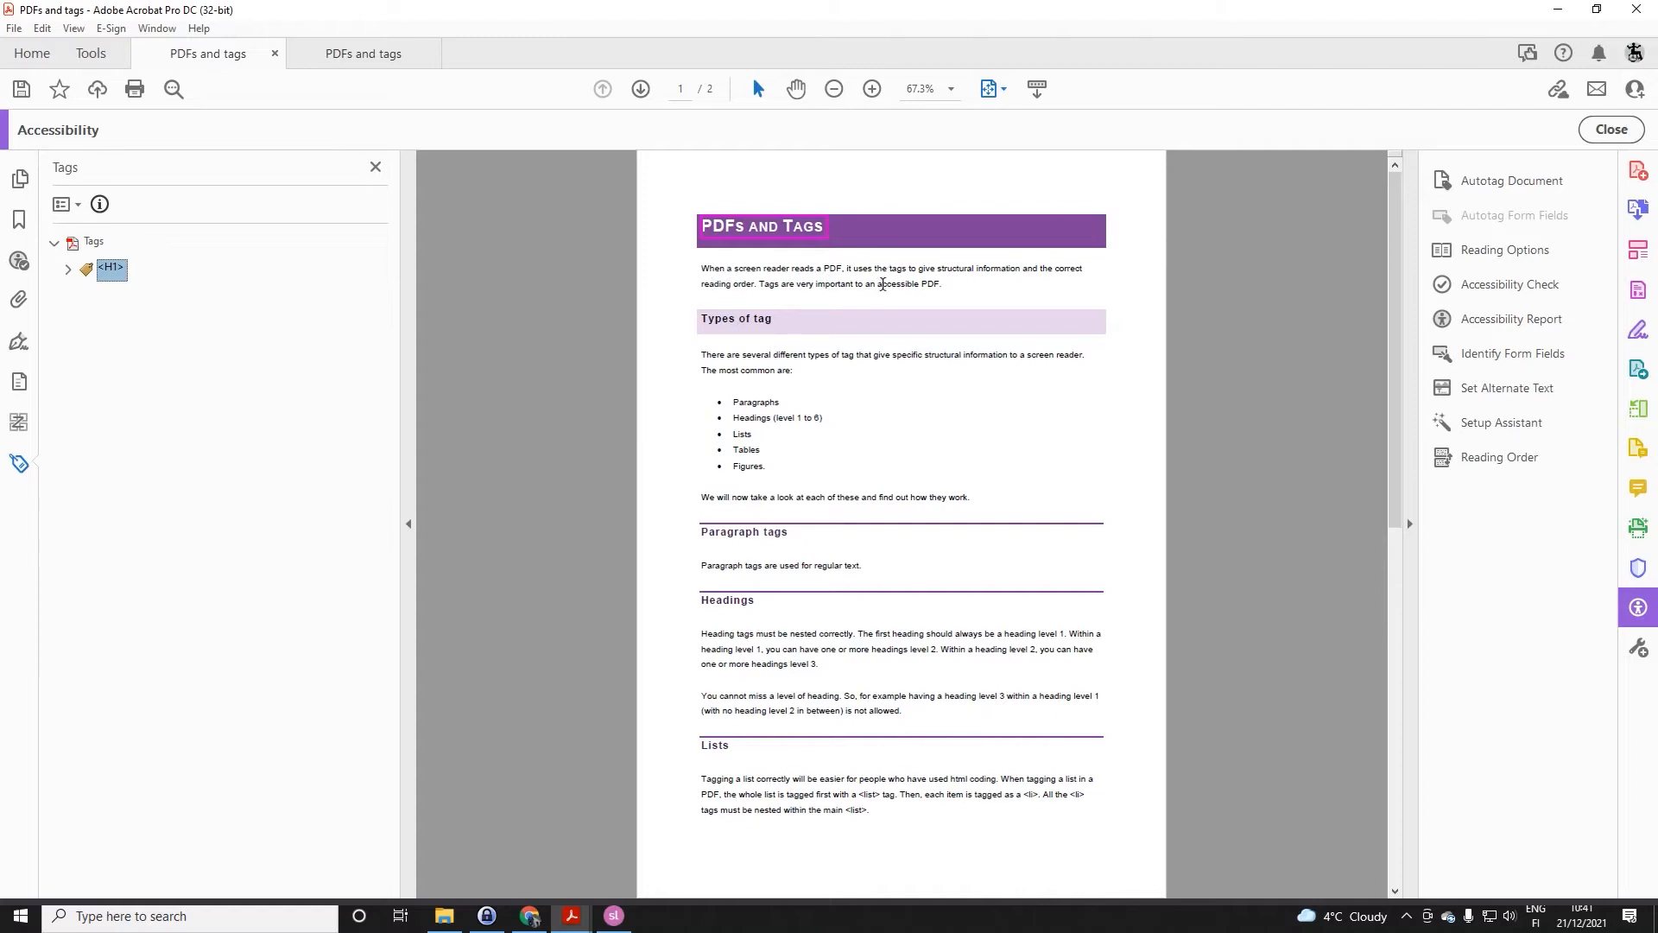
# - Add a new Paragraph tag directly after the <H1> tag in the tag tree
pyautogui.rightClick(108, 273)
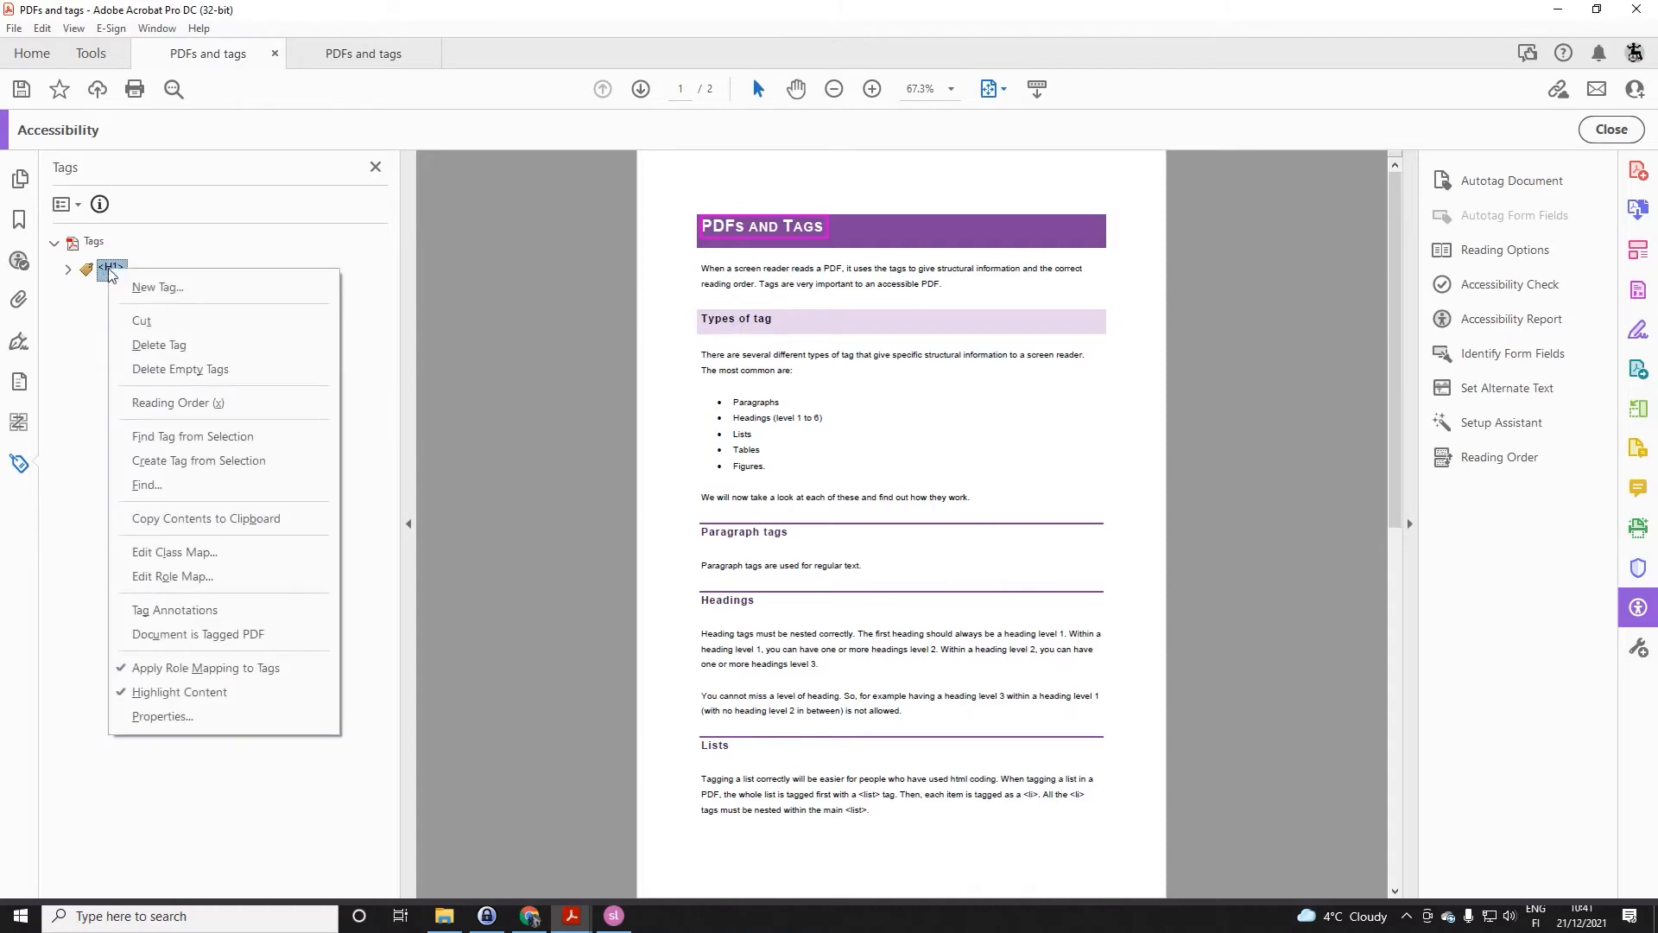
pyautogui.click(131, 290)
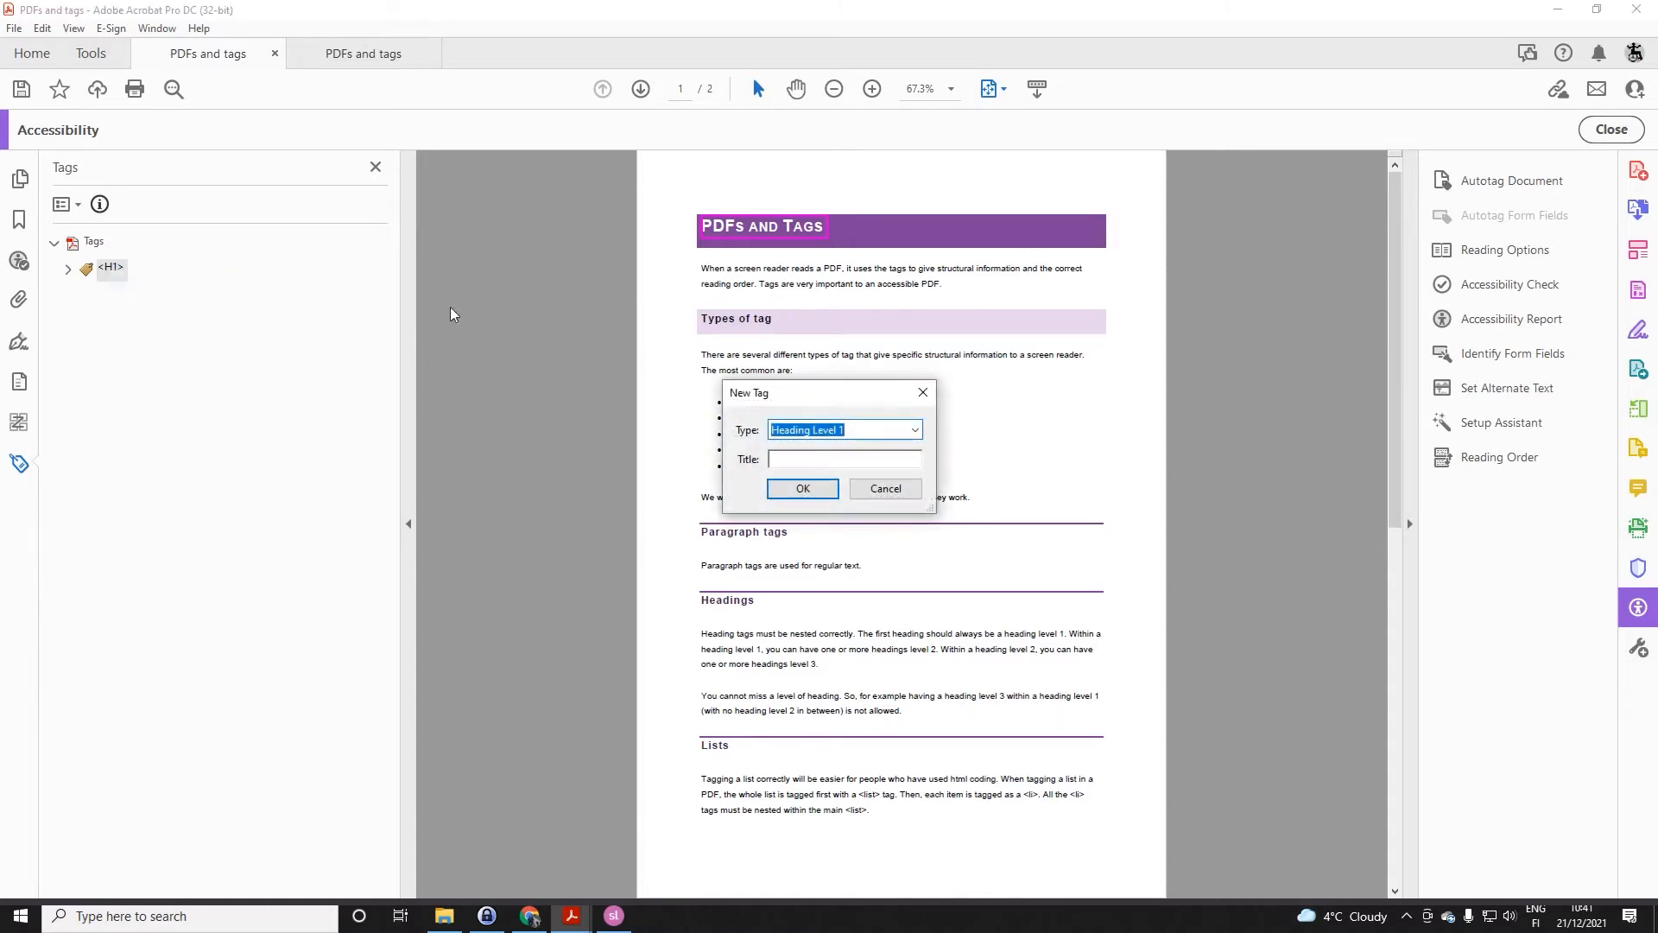
pyautogui.click(910, 437)
pyautogui.click(913, 432)
pyautogui.scroll(-3, 842, 518)
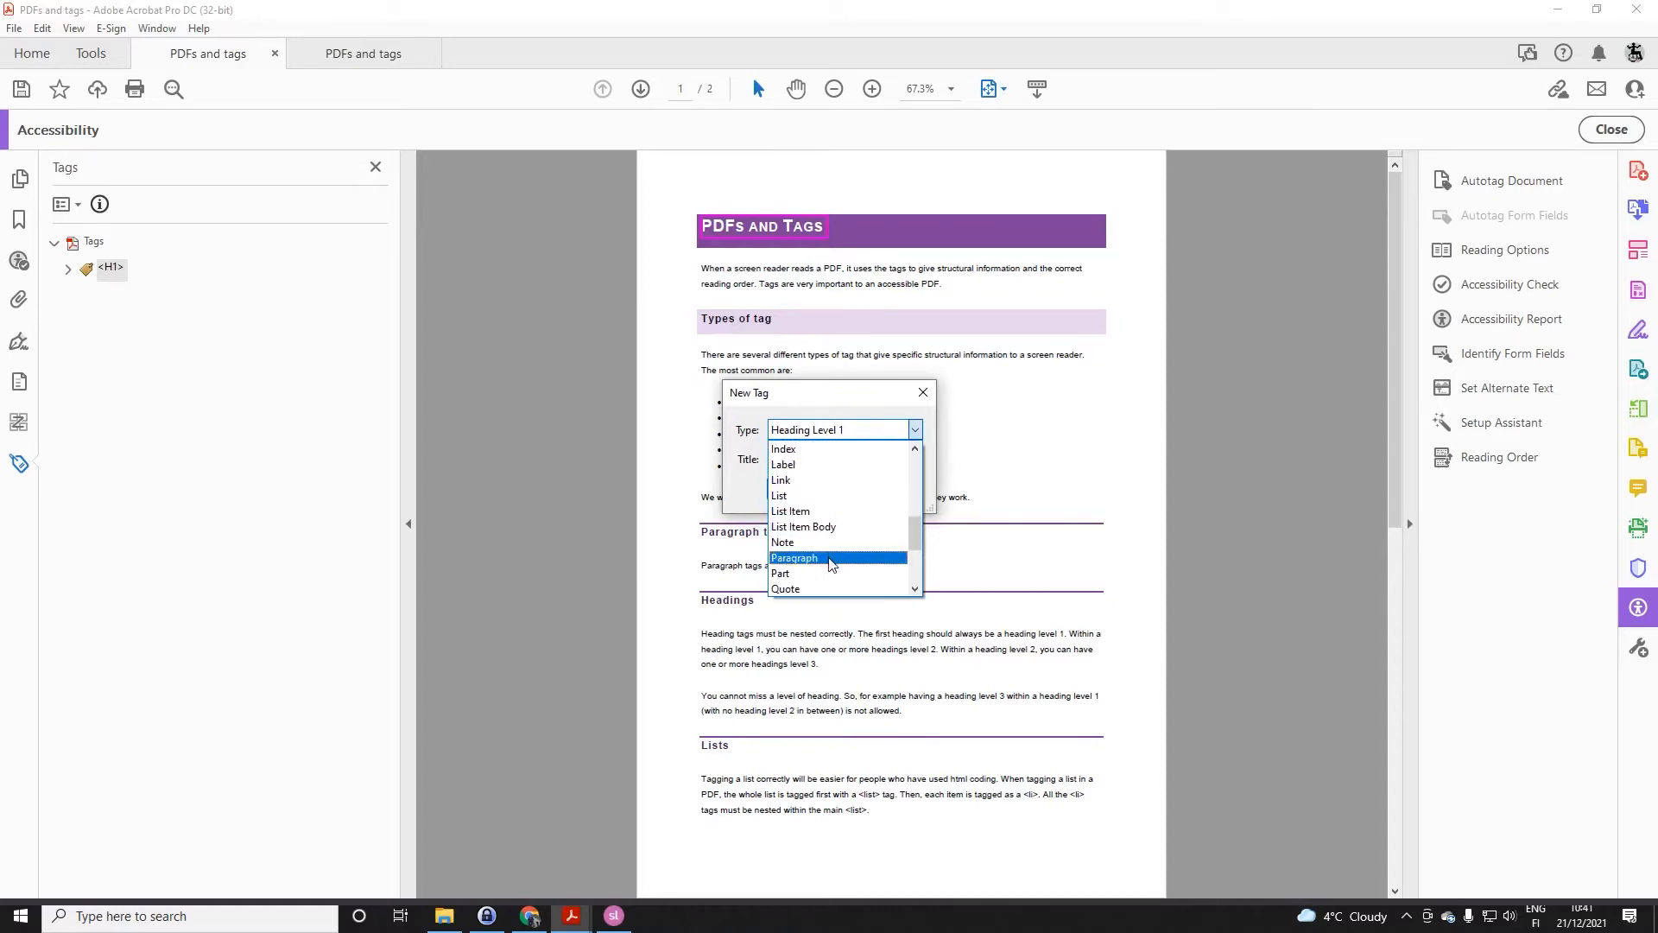
pyautogui.click(831, 562)
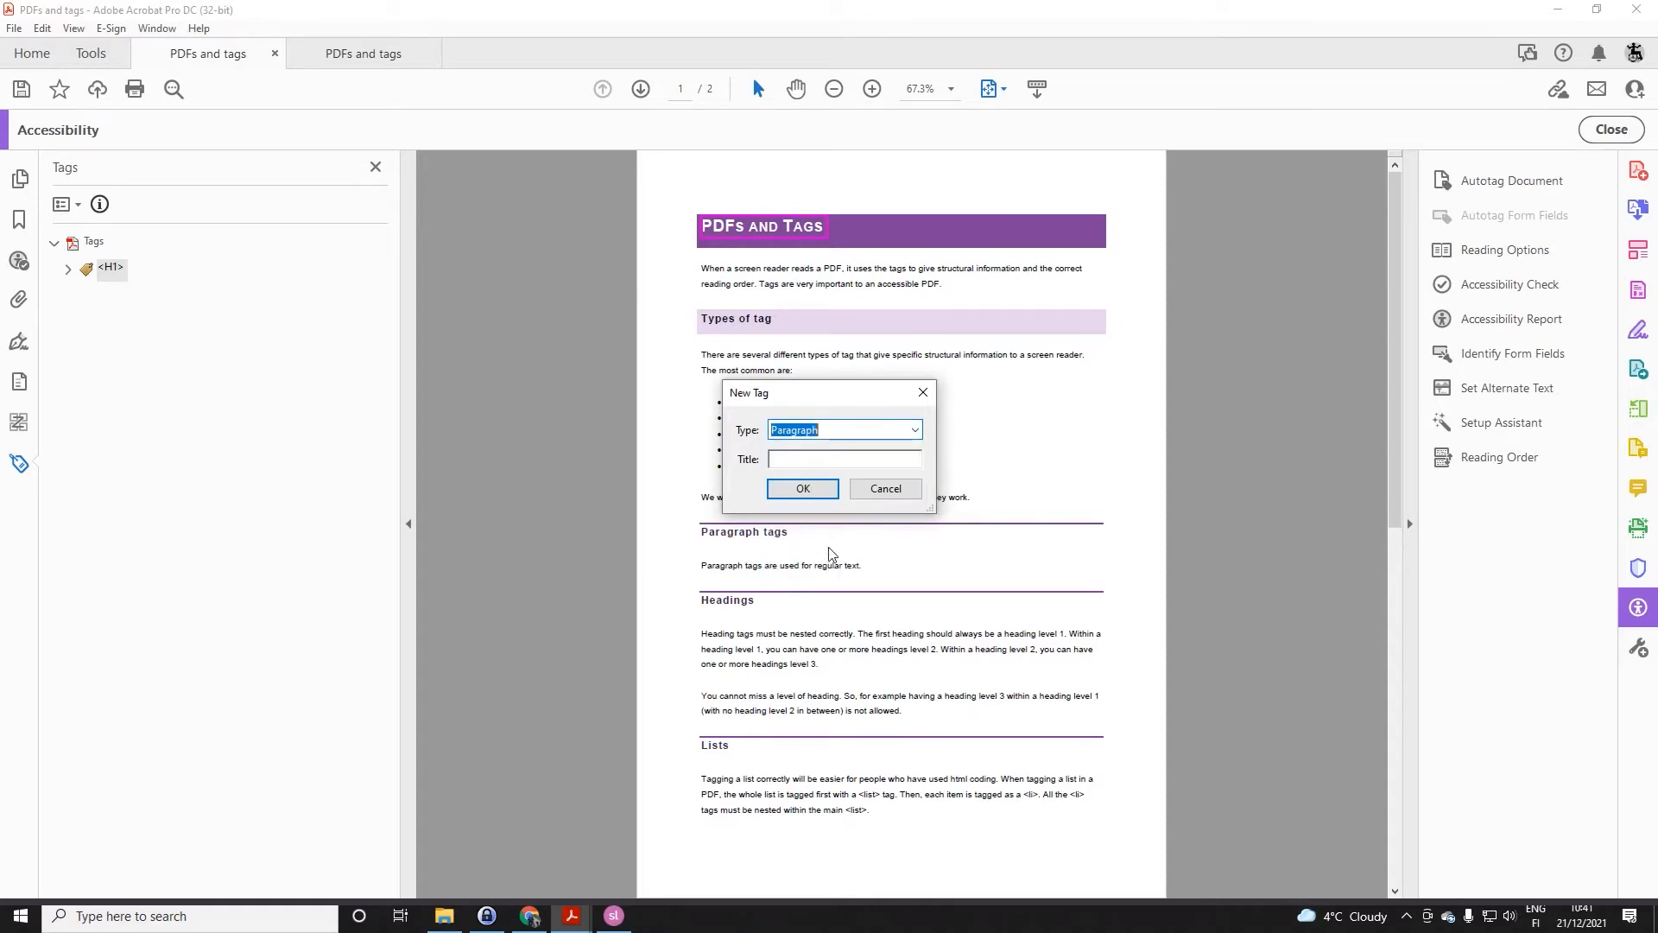
pyautogui.click(810, 489)
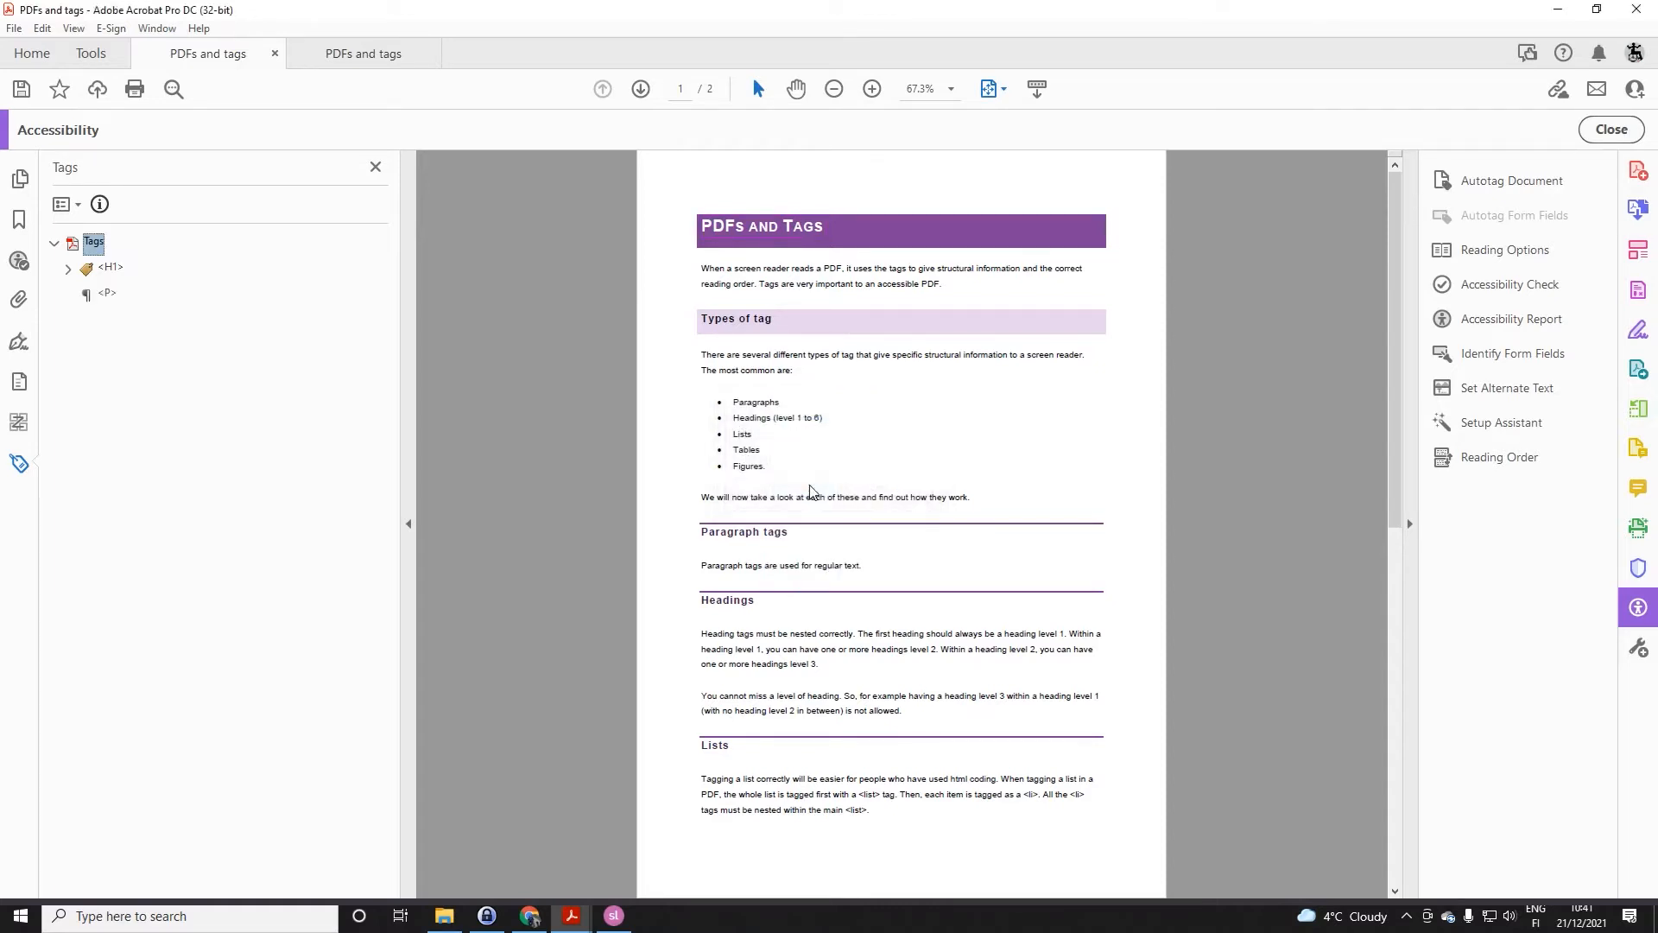
# - Tag the two-line introductory paragraph below the title with the empty <P> tag, check its highlighted content and collapse the tag
pyautogui.click(108, 296)
pyautogui.moveTo(101, 297); pyautogui.dragTo(644, 220)
pyautogui.moveTo(701, 268); pyautogui.dragTo(946, 285)
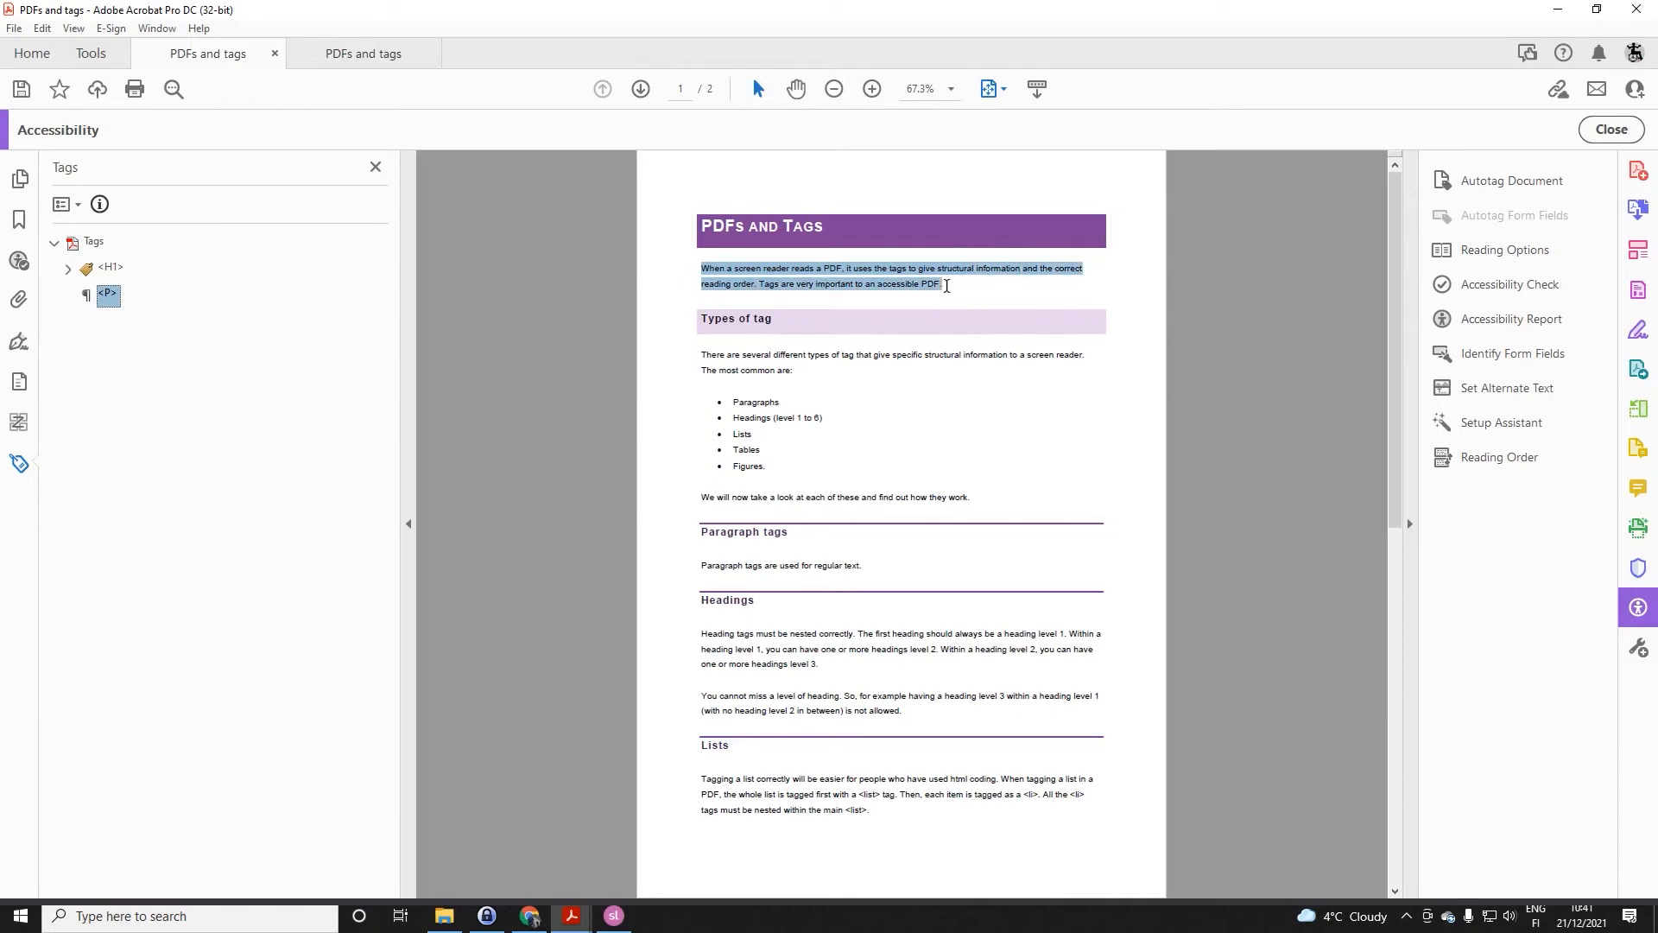
pyautogui.rightClick(102, 298)
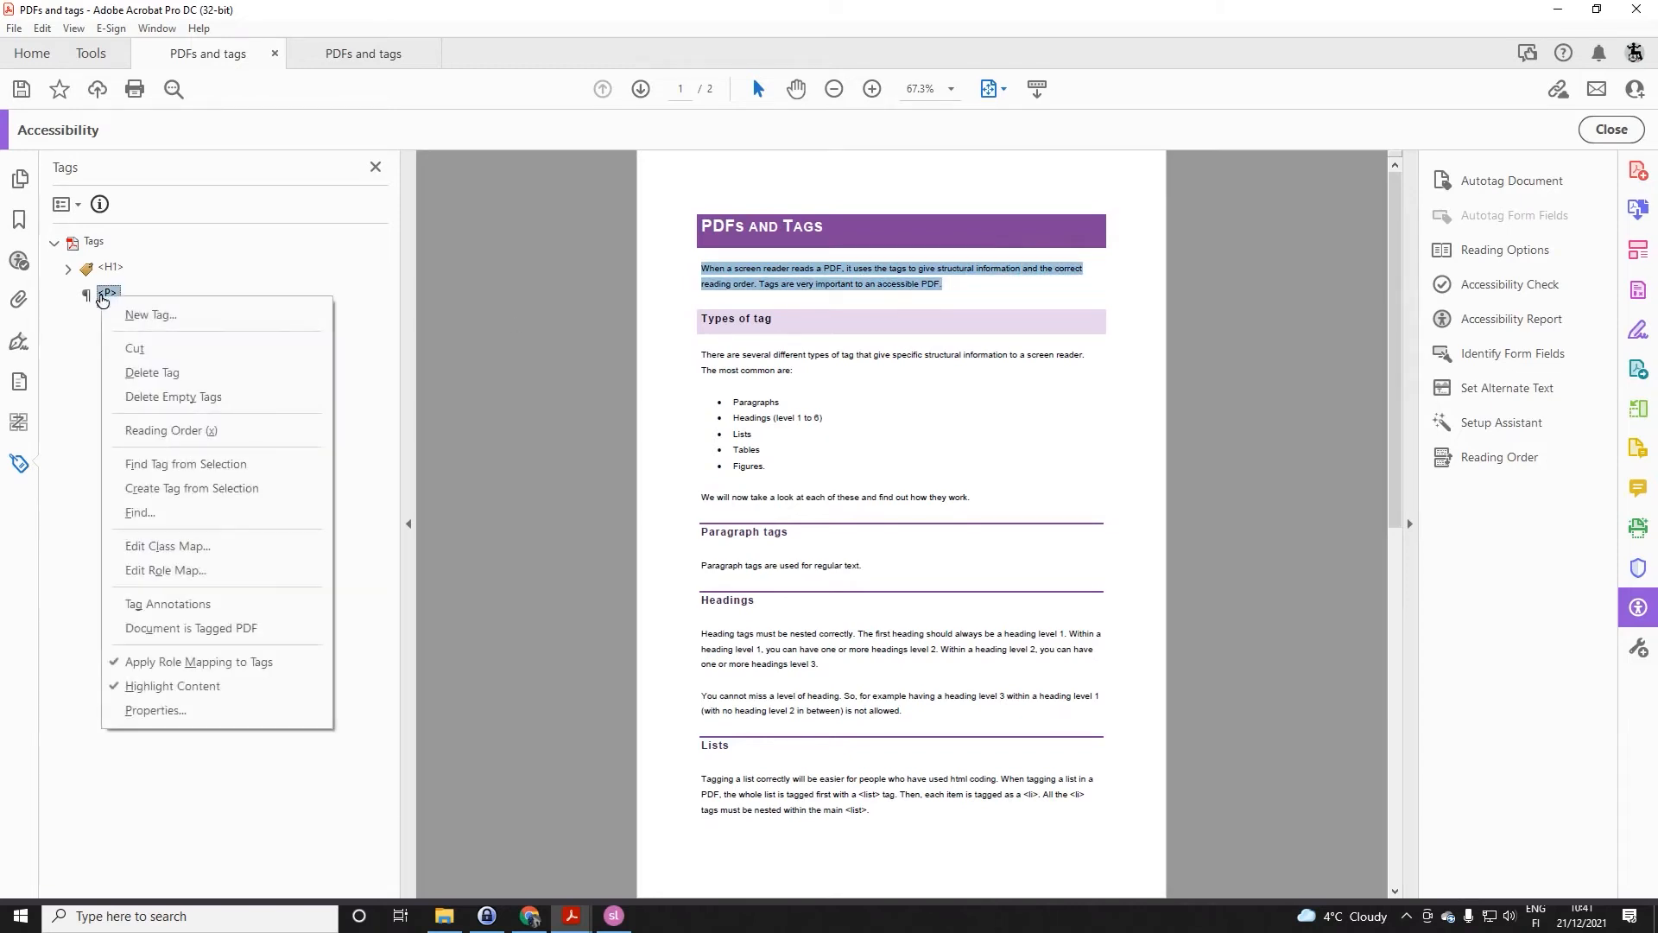
pyautogui.click(168, 491)
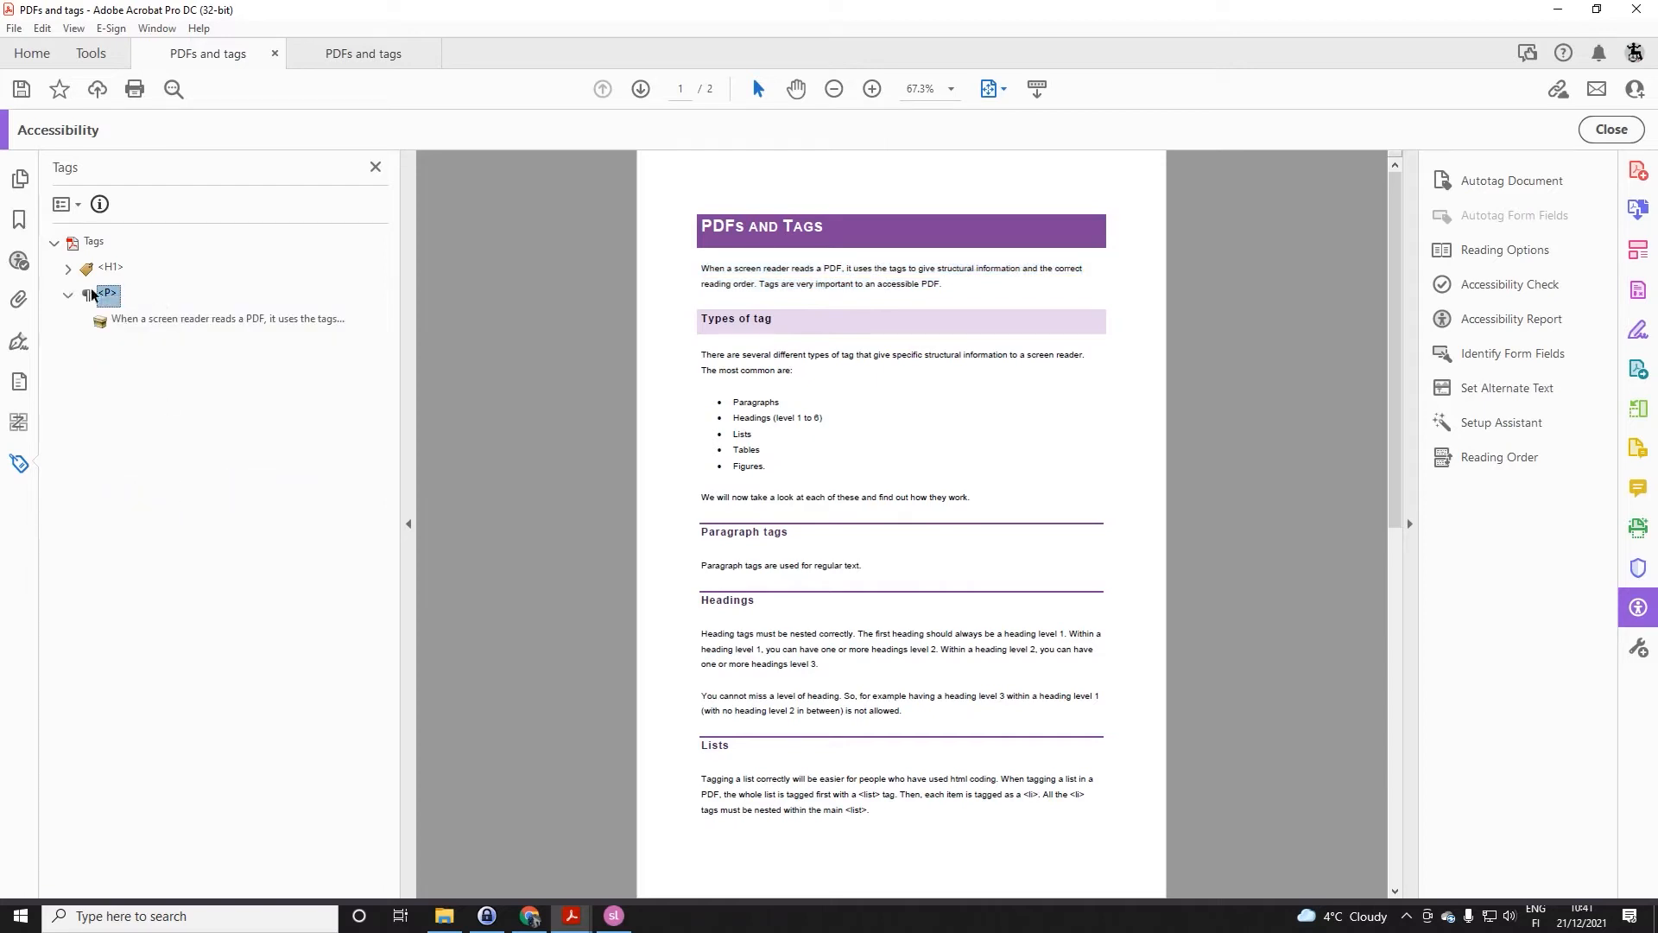
pyautogui.moveTo(85, 295)
pyautogui.mouseDown()
pyautogui.moveTo(82, 272)
pyautogui.moveTo(104, 272)
pyautogui.moveTo(111, 296)
pyautogui.mouseUp()
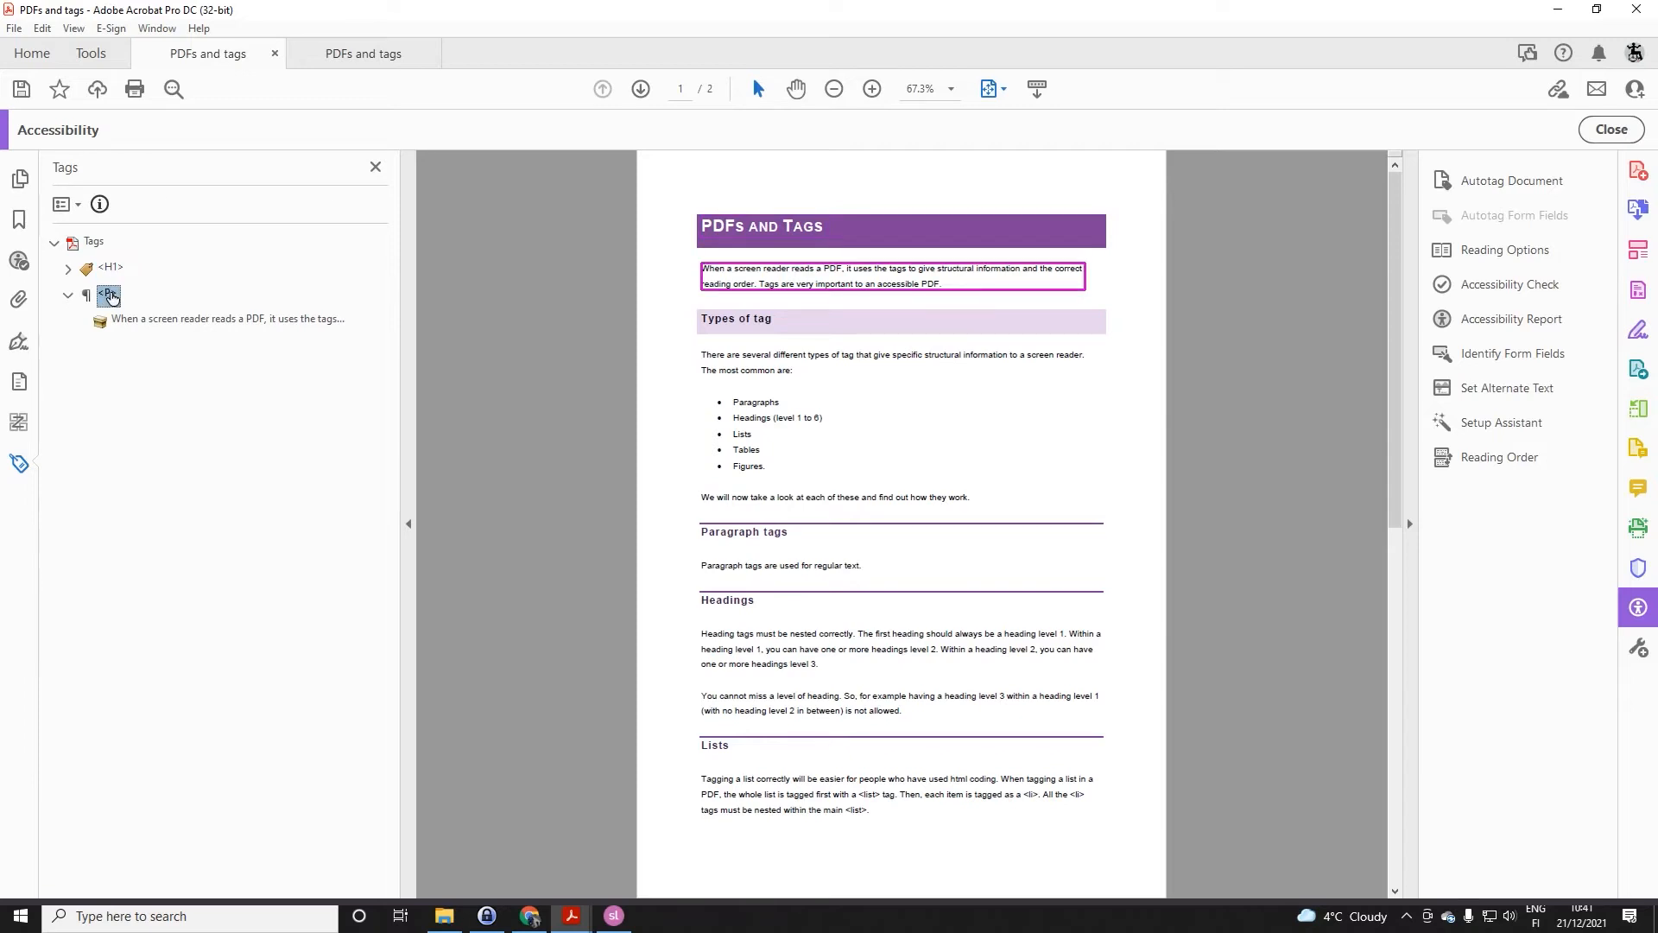
pyautogui.click(145, 322)
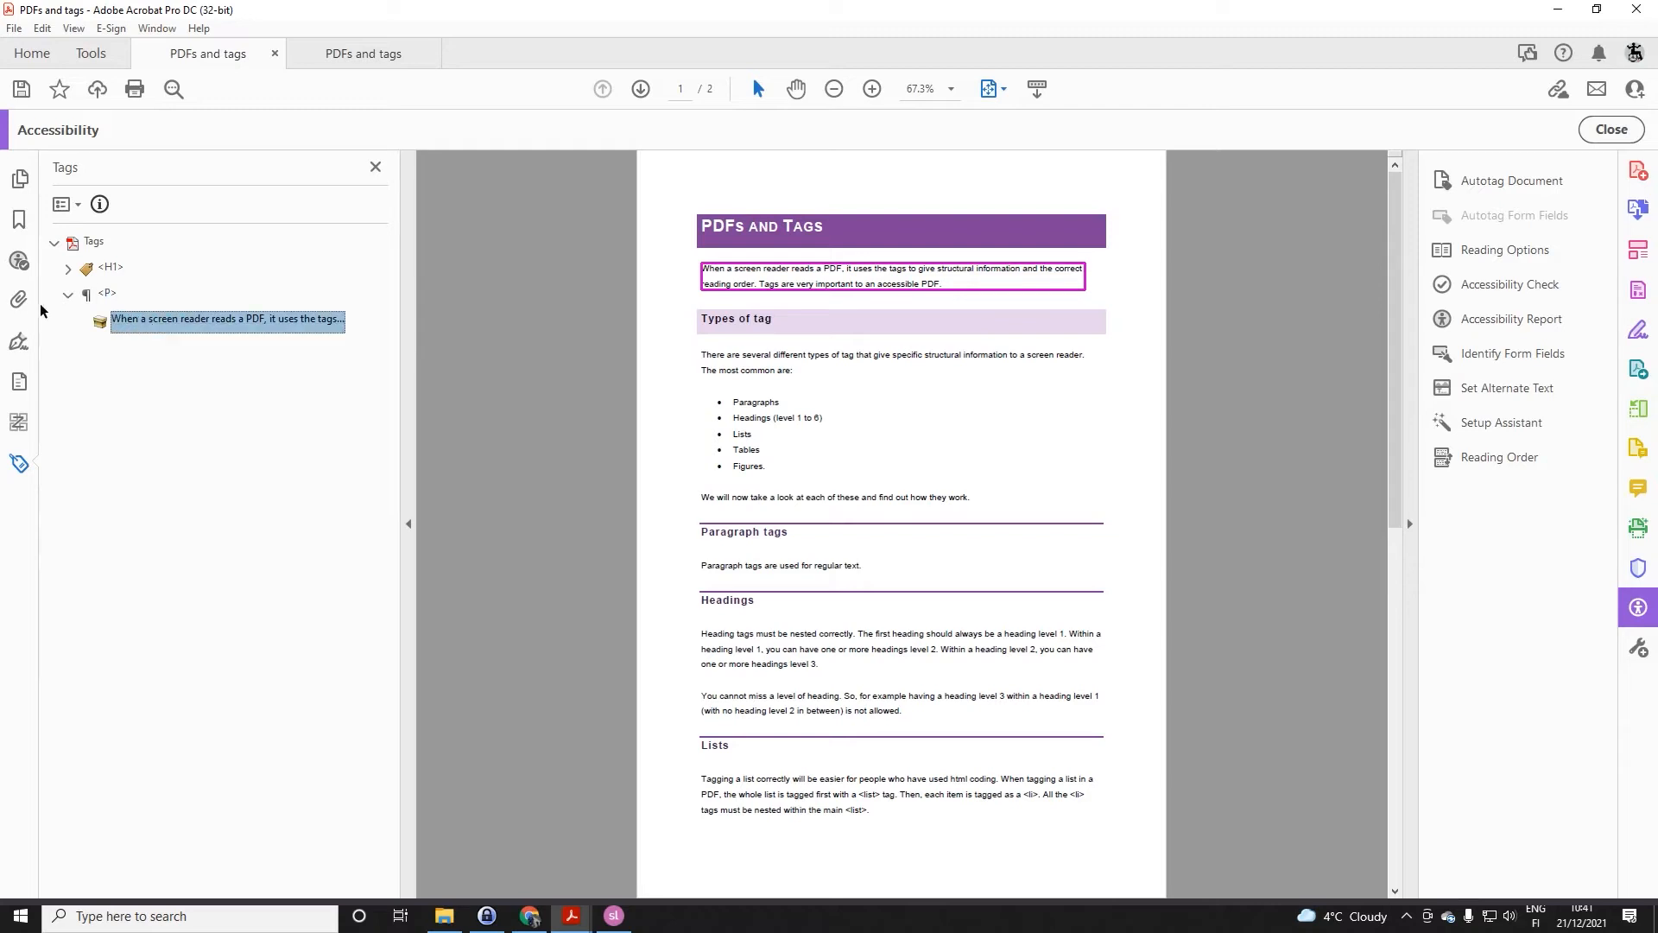
pyautogui.click(68, 296)
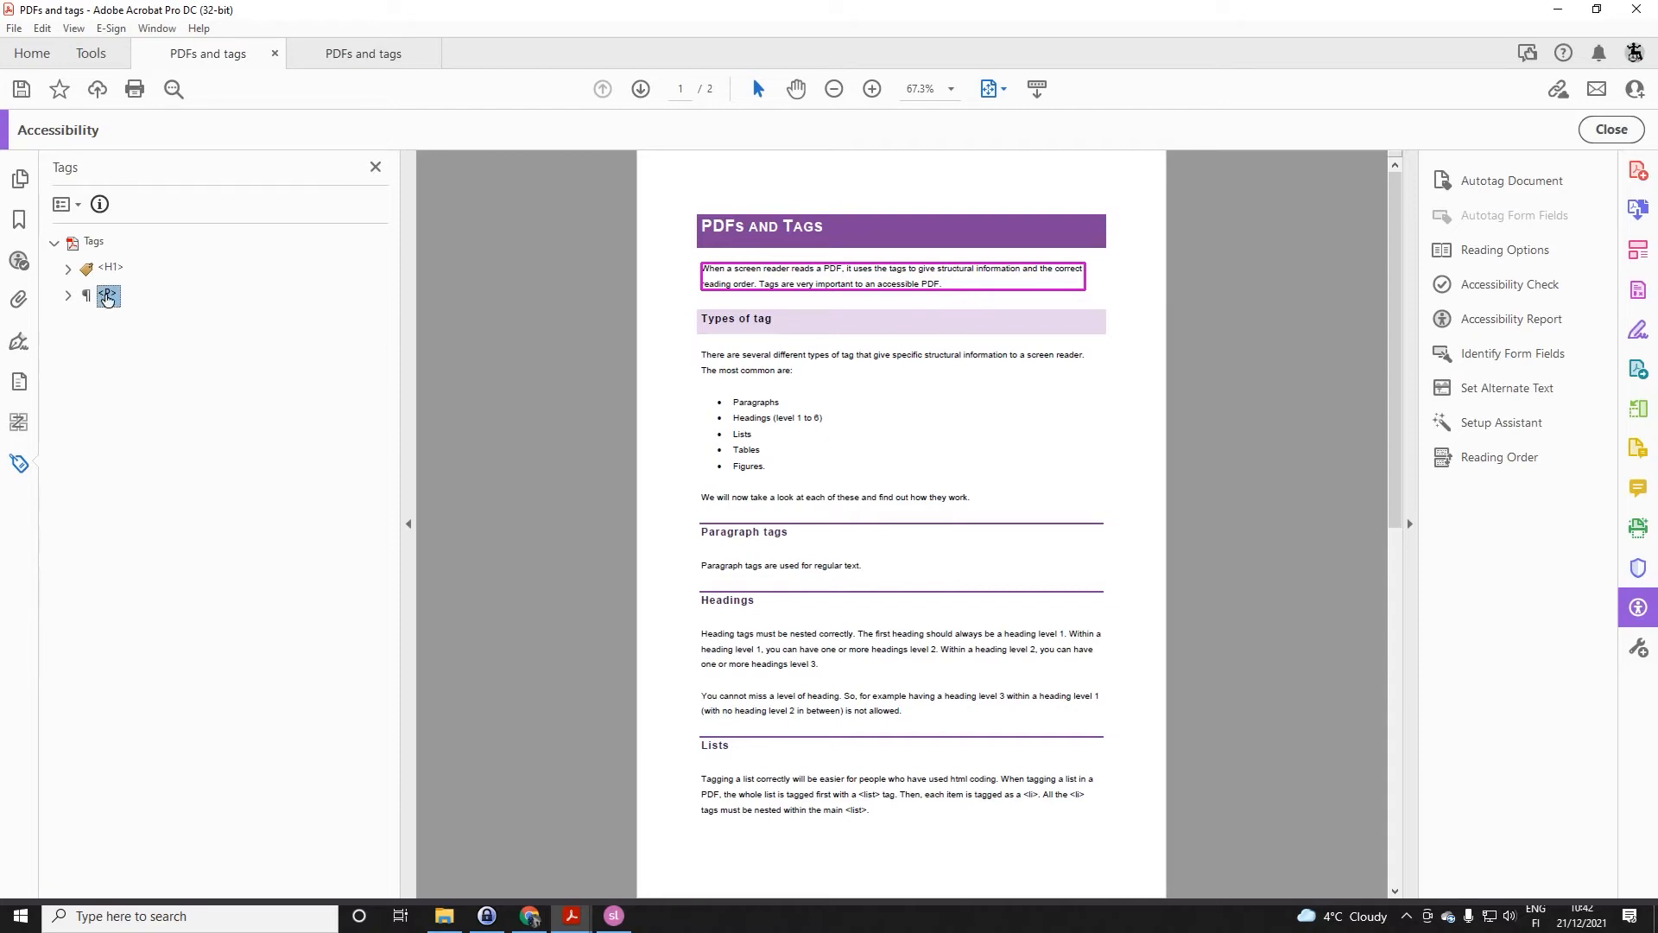
# - Add a new Heading Level 2 tag directly after the <P> tag in the tag tree
pyautogui.rightClick(106, 299)
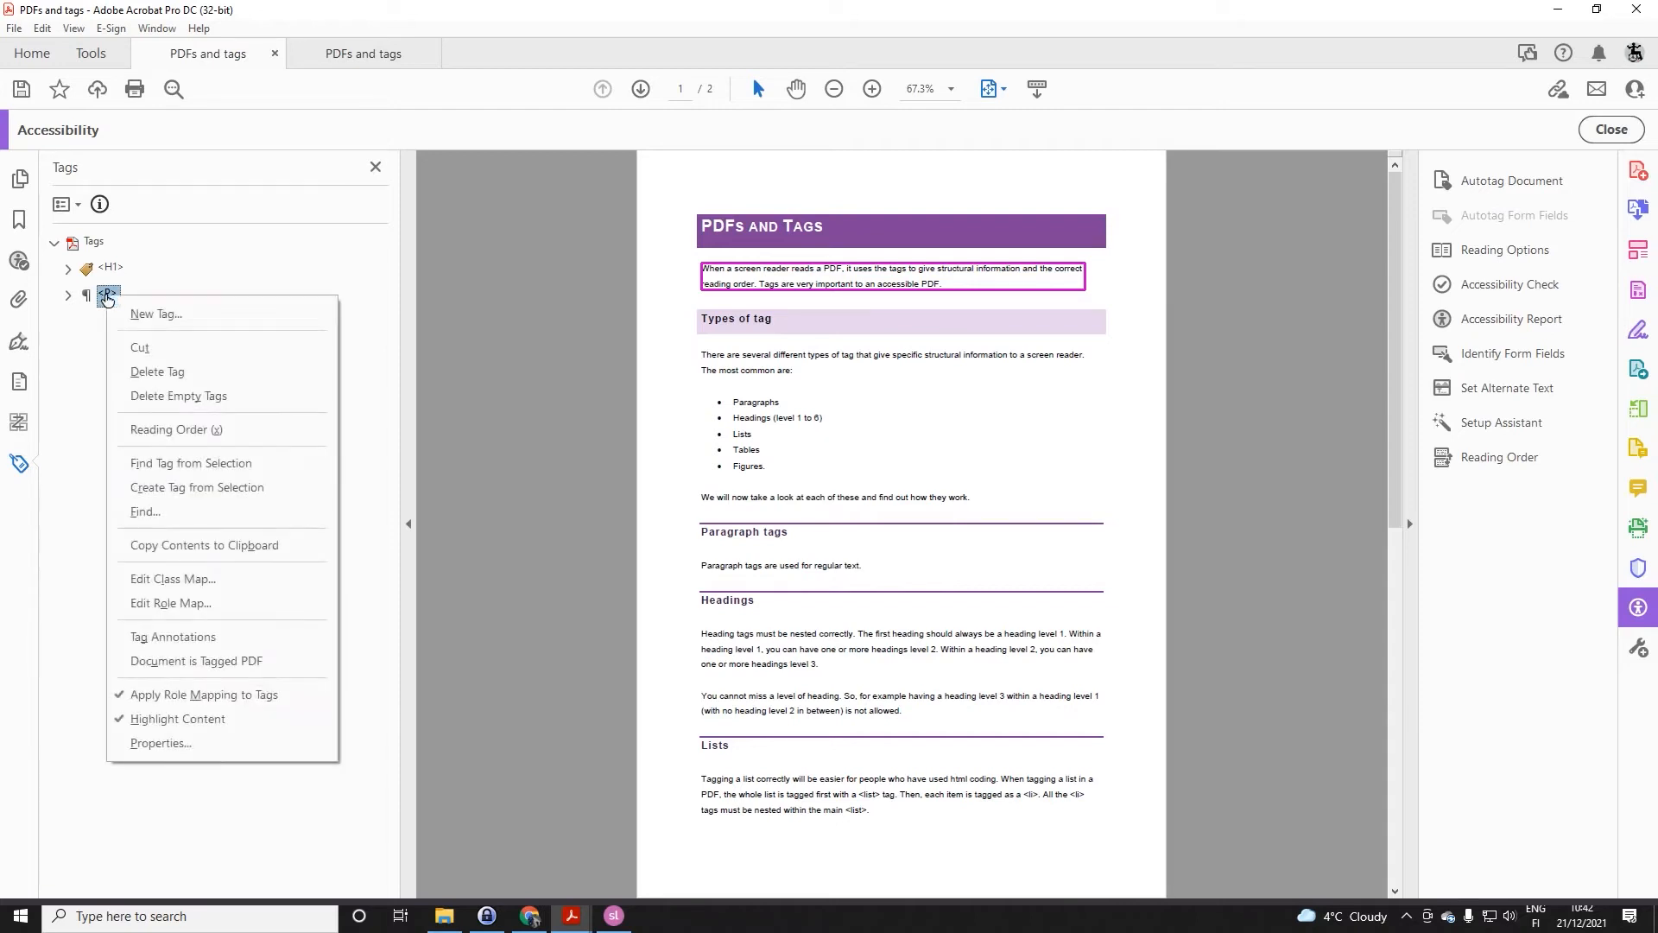
pyautogui.click(149, 314)
pyautogui.click(915, 429)
pyautogui.scroll(5, 893, 468)
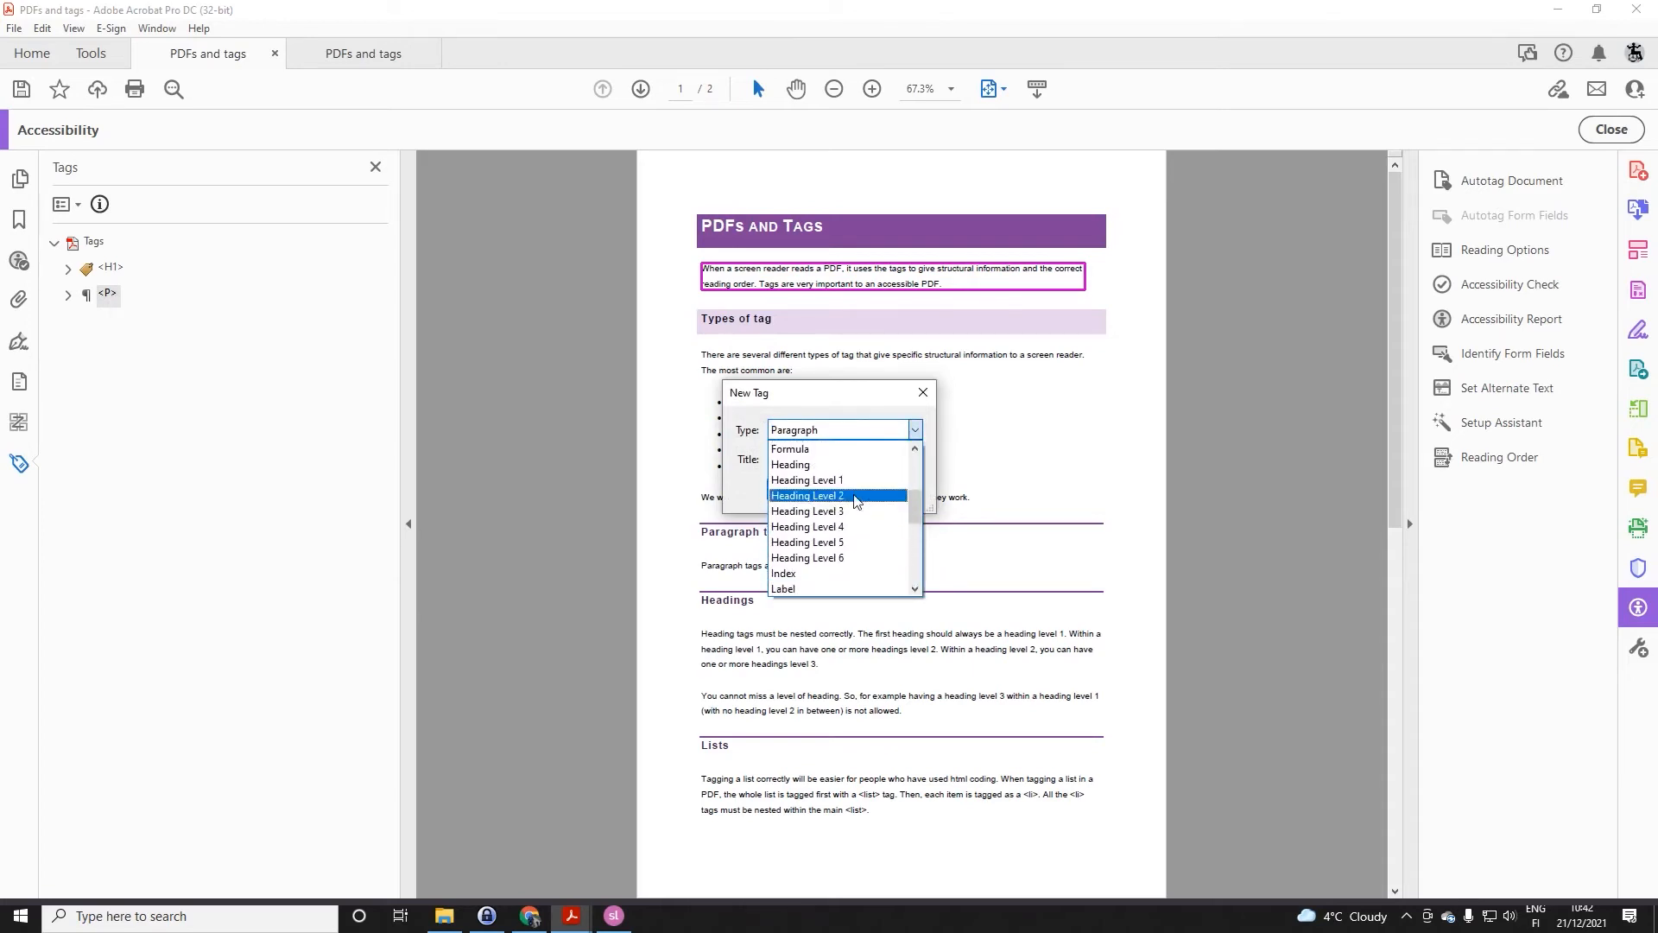
pyautogui.click(855, 497)
pyautogui.click(821, 491)
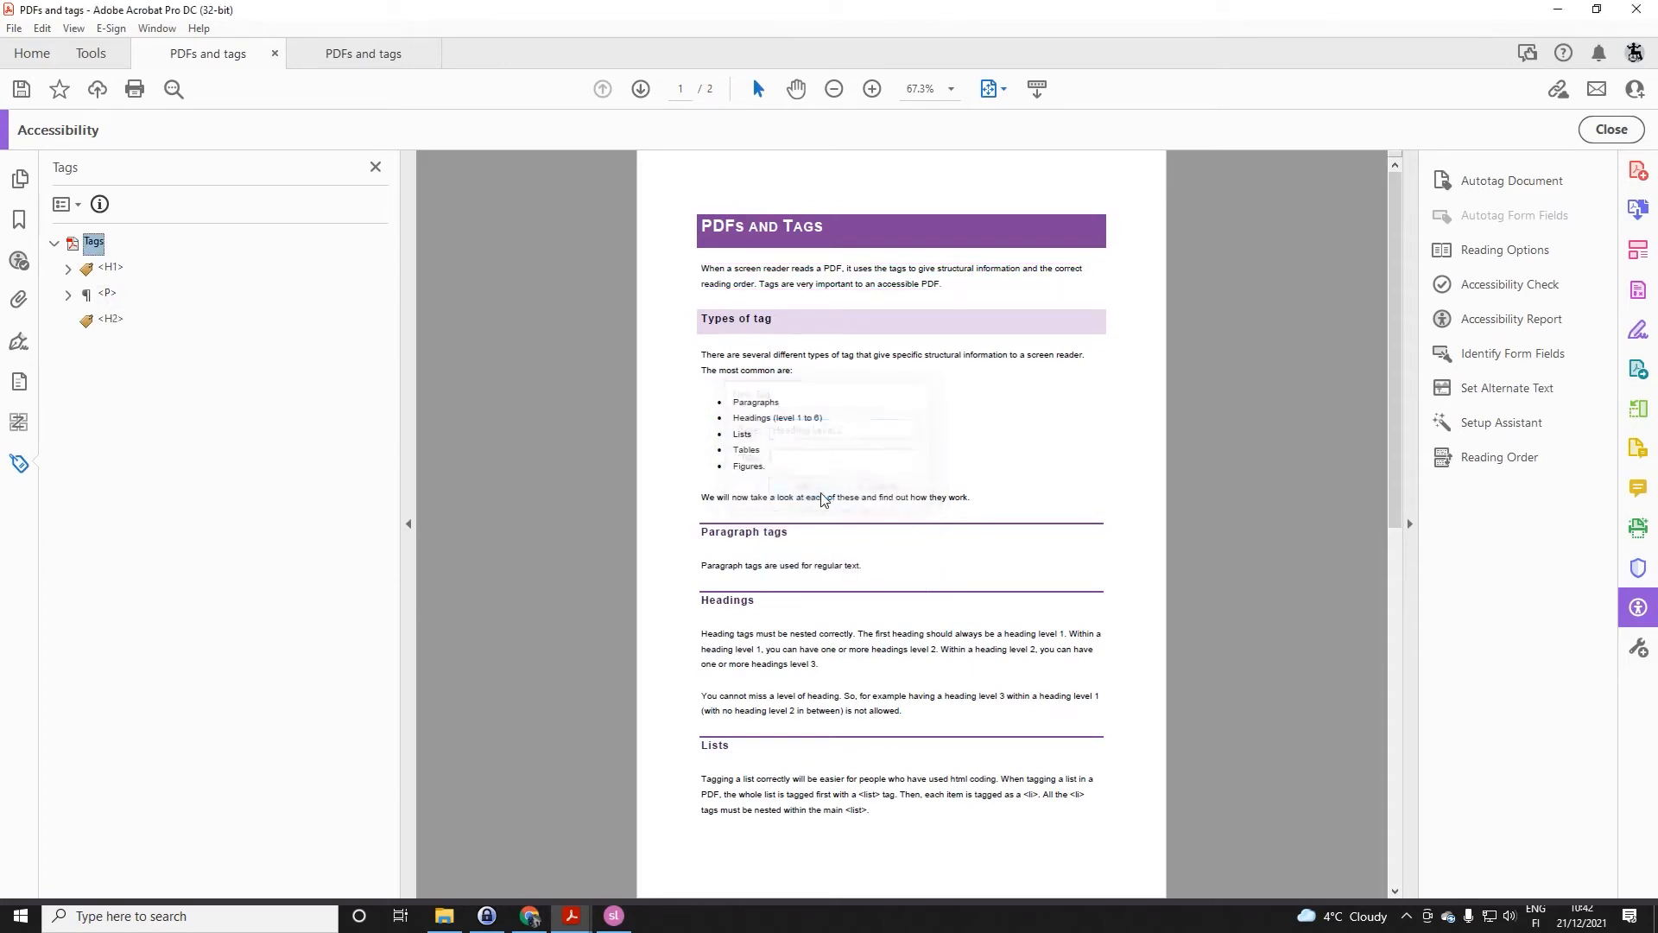
# - Tag the "Types of tag" heading text with the <H2> tag, collapse it and review the <H1> and <P> tags' highlights
pyautogui.click(115, 323)
pyautogui.moveTo(701, 318); pyautogui.dragTo(788, 317)
pyautogui.rightClick(112, 321)
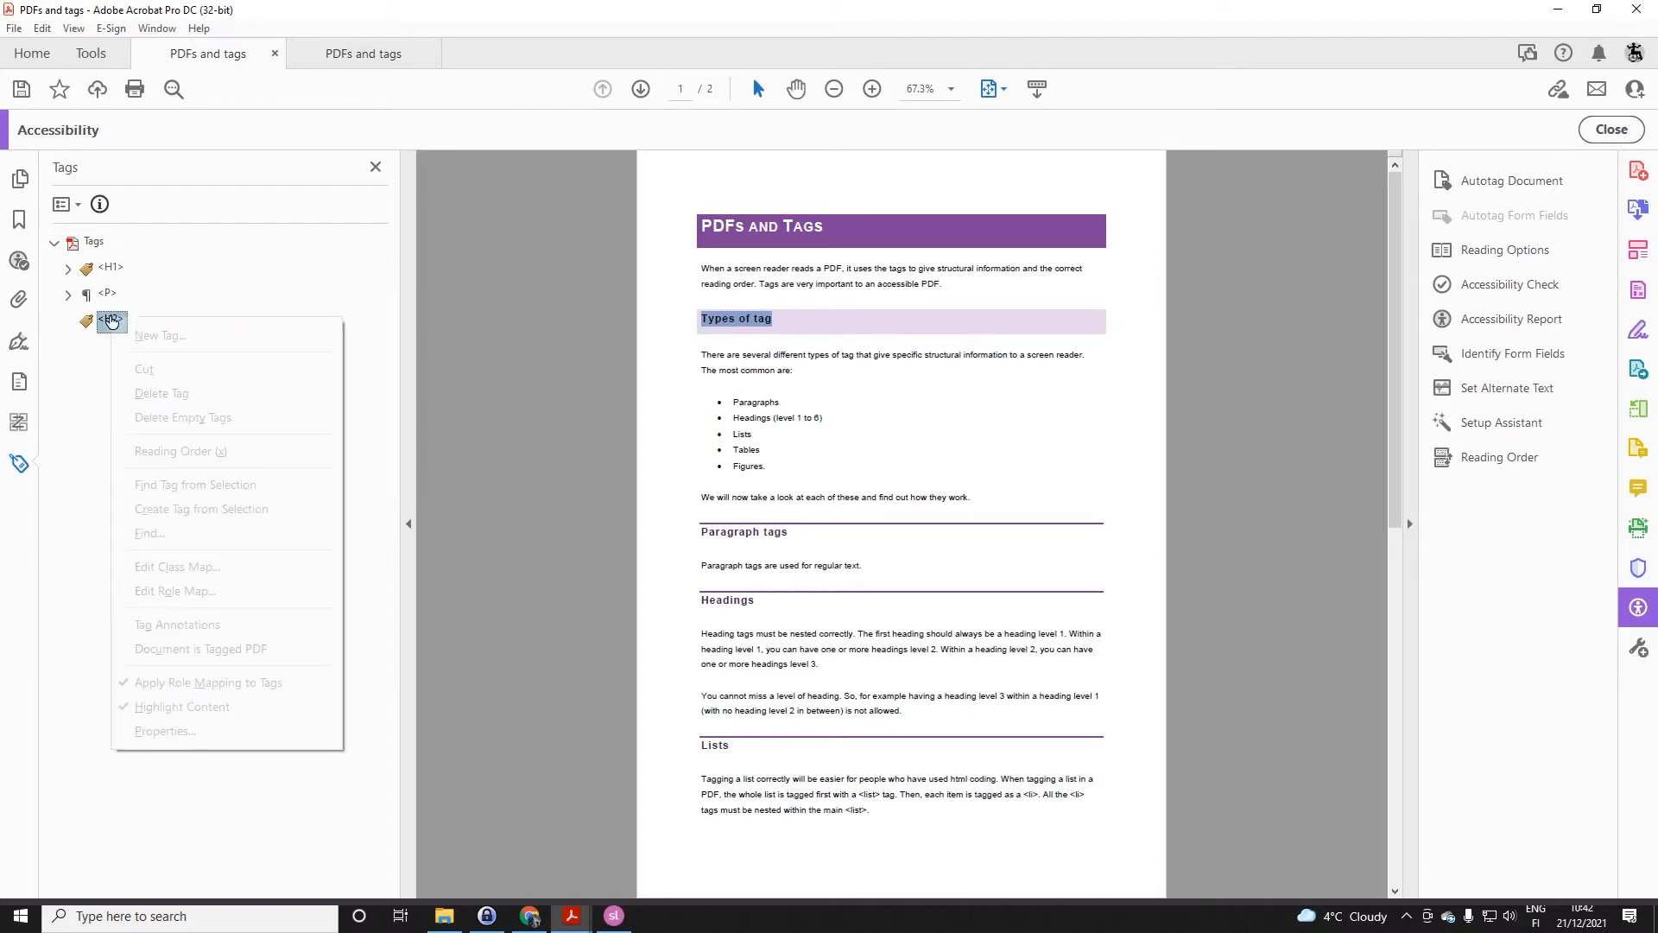
pyautogui.click(173, 509)
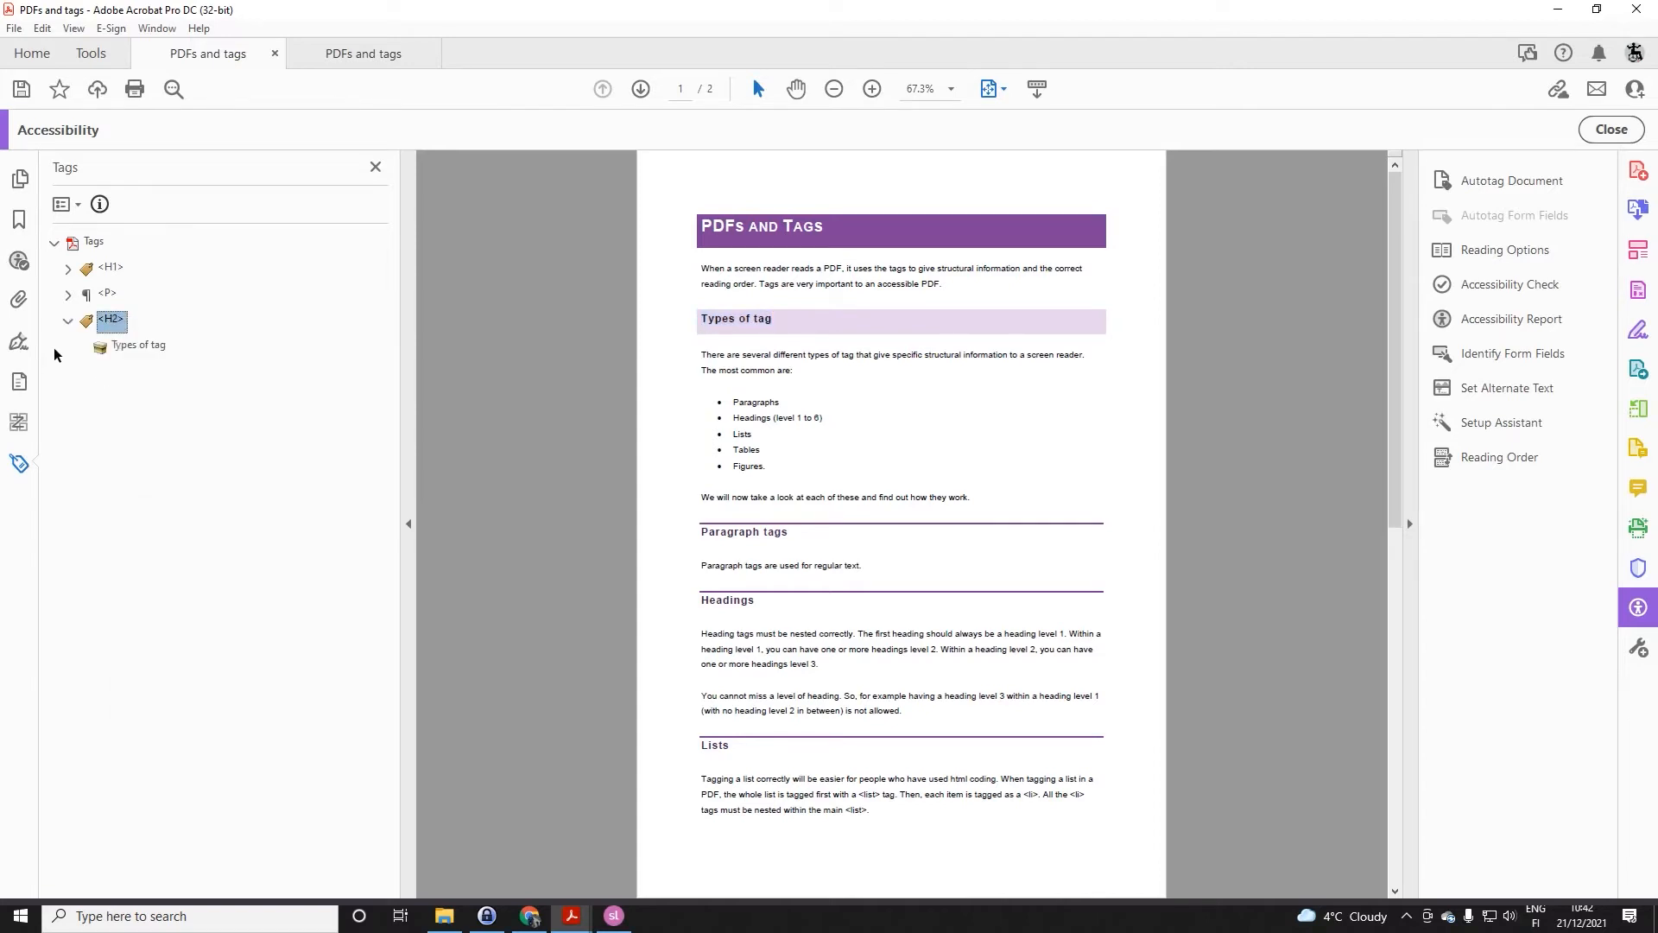
pyautogui.click(68, 320)
pyautogui.click(107, 271)
pyautogui.click(110, 296)
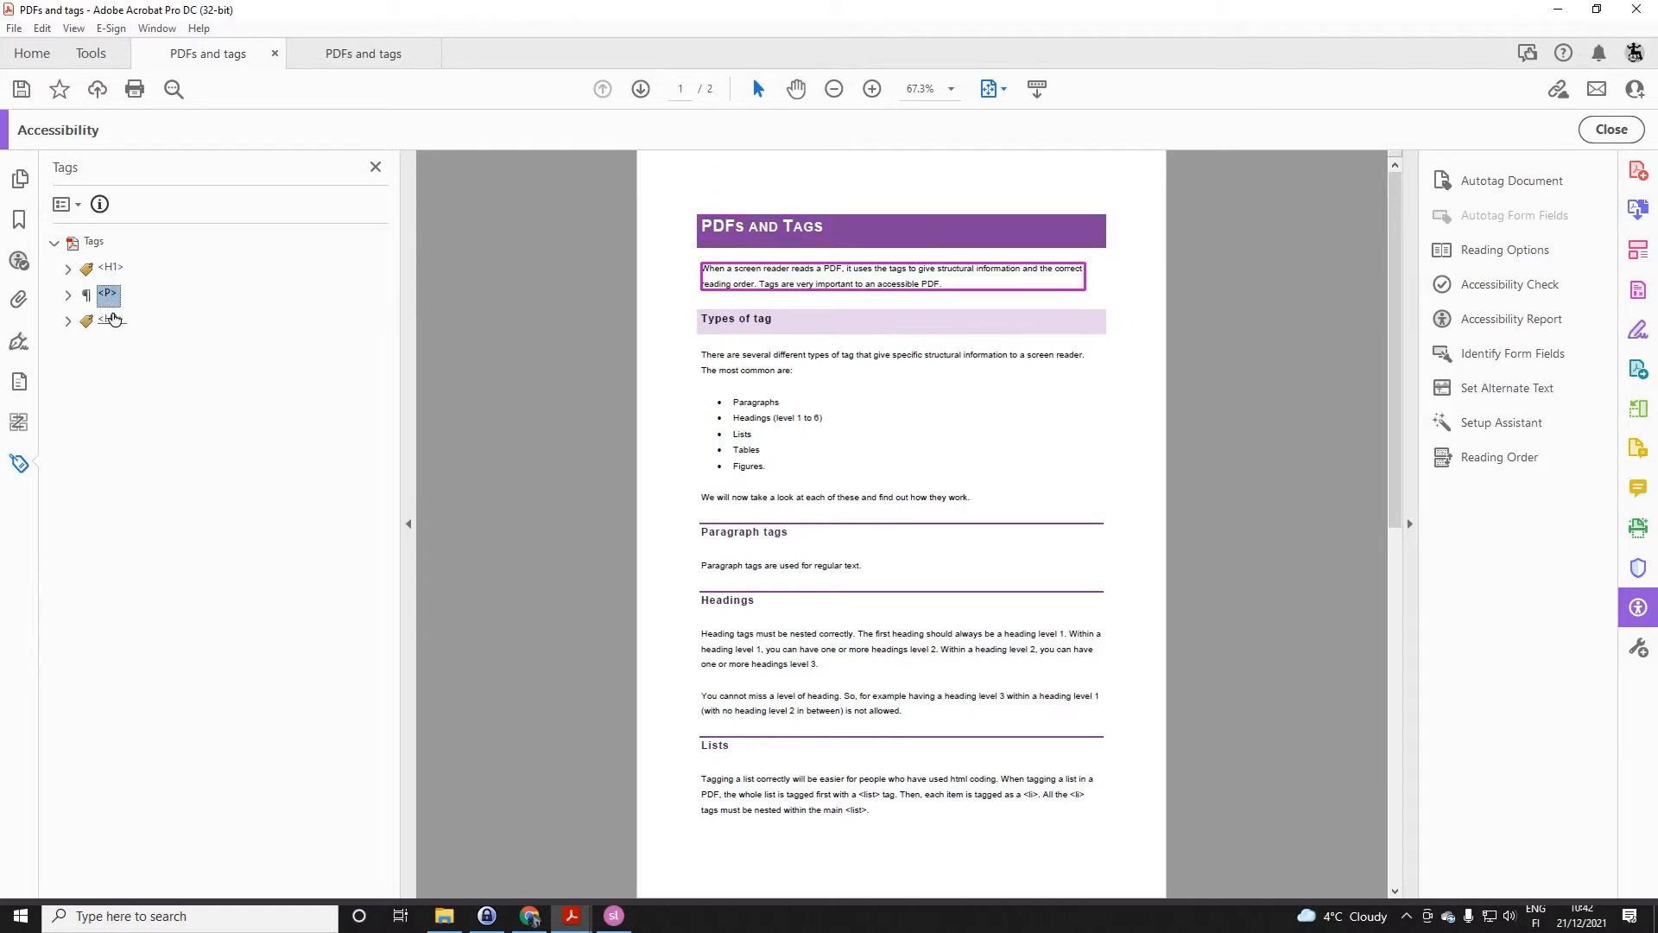
# - Add a new Paragraph tag directly after the <H2> tag in the tag tree
pyautogui.click(112, 321)
pyautogui.rightClick(112, 322)
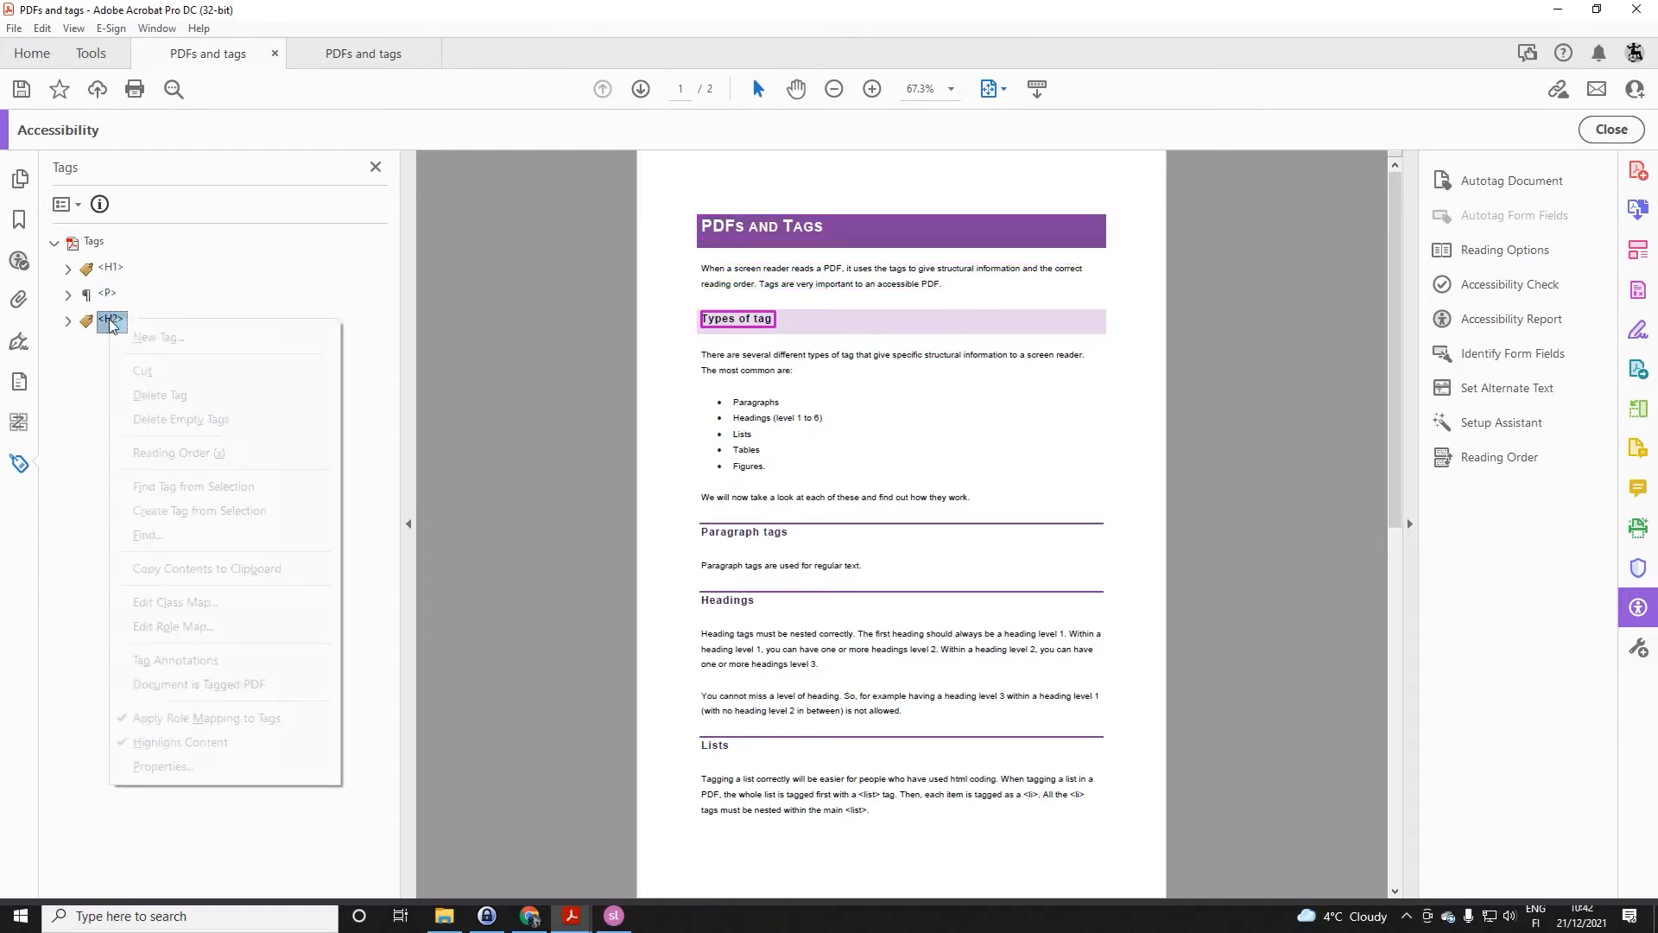
pyautogui.click(142, 337)
pyautogui.click(915, 430)
pyautogui.scroll(-4, 833, 529)
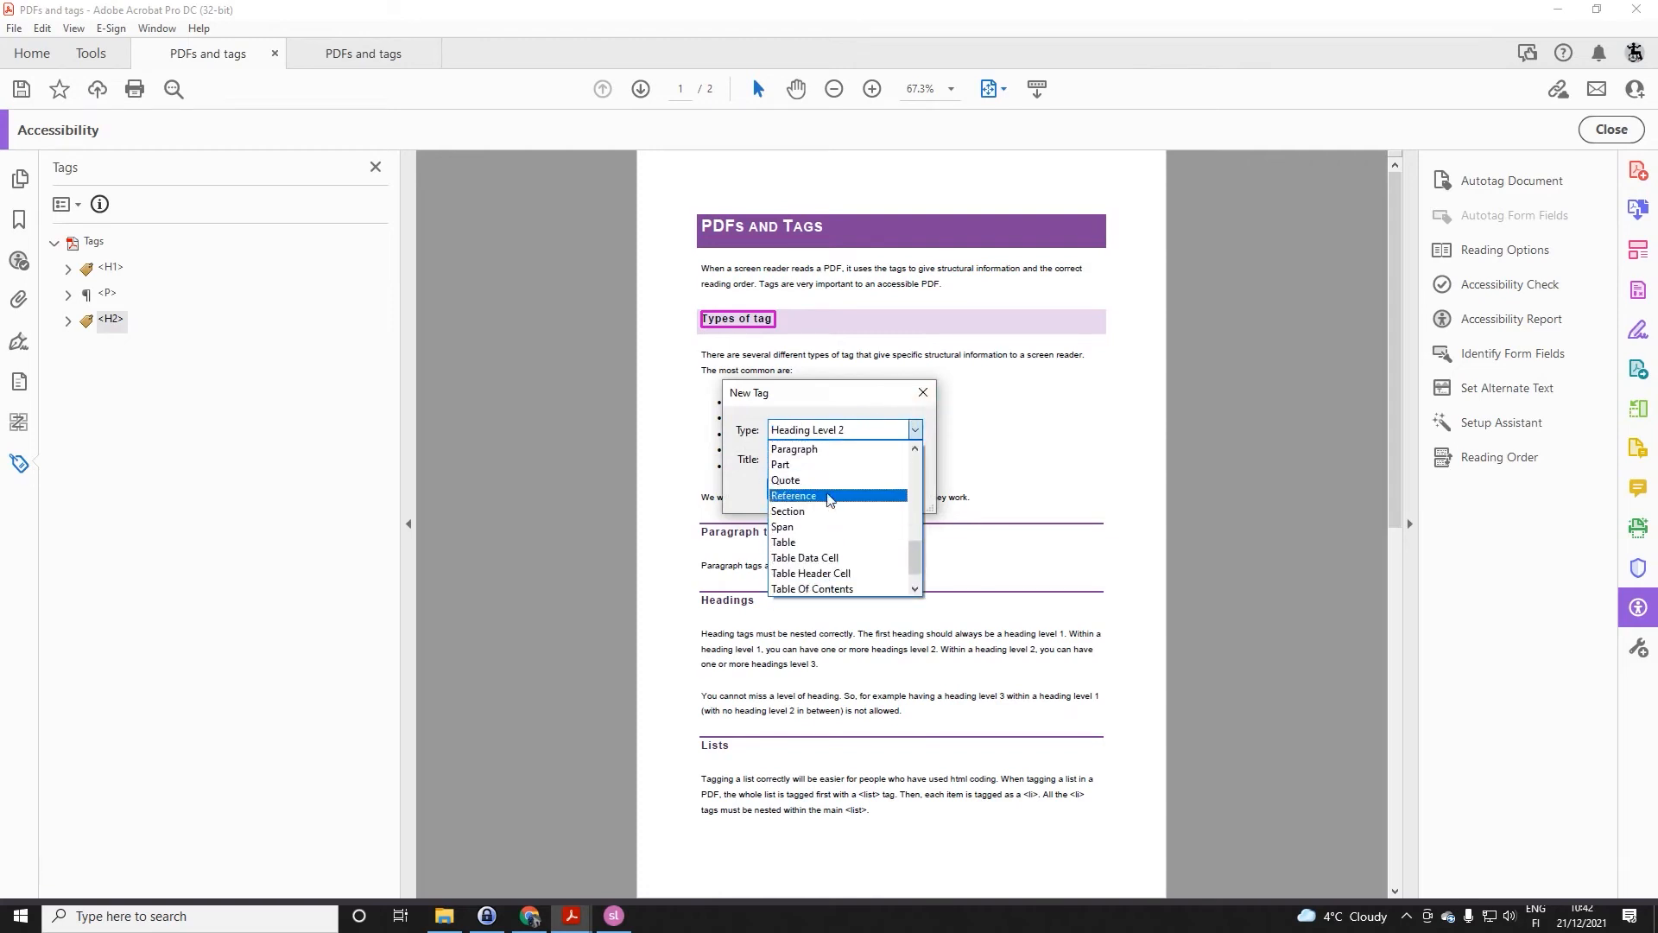
pyautogui.click(799, 449)
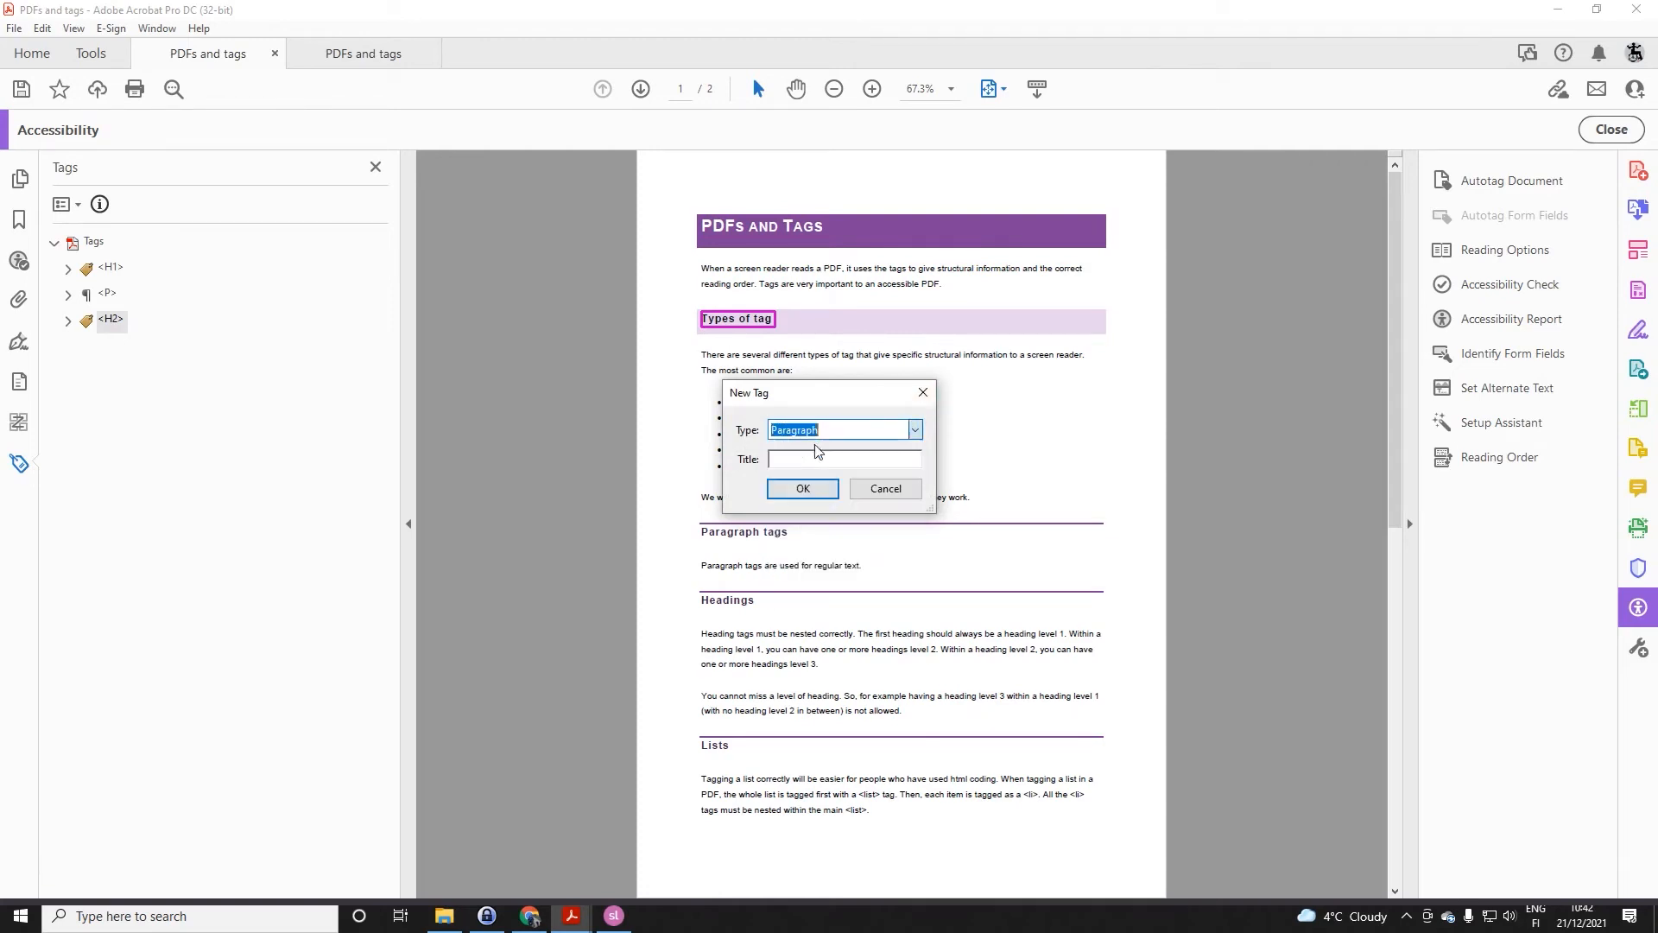
pyautogui.click(816, 488)
# - Tag the two-line paragraph starting "There are several different types of tag" with the empty <P> tag, collapse it and review the tags' highlights
pyautogui.click(107, 346)
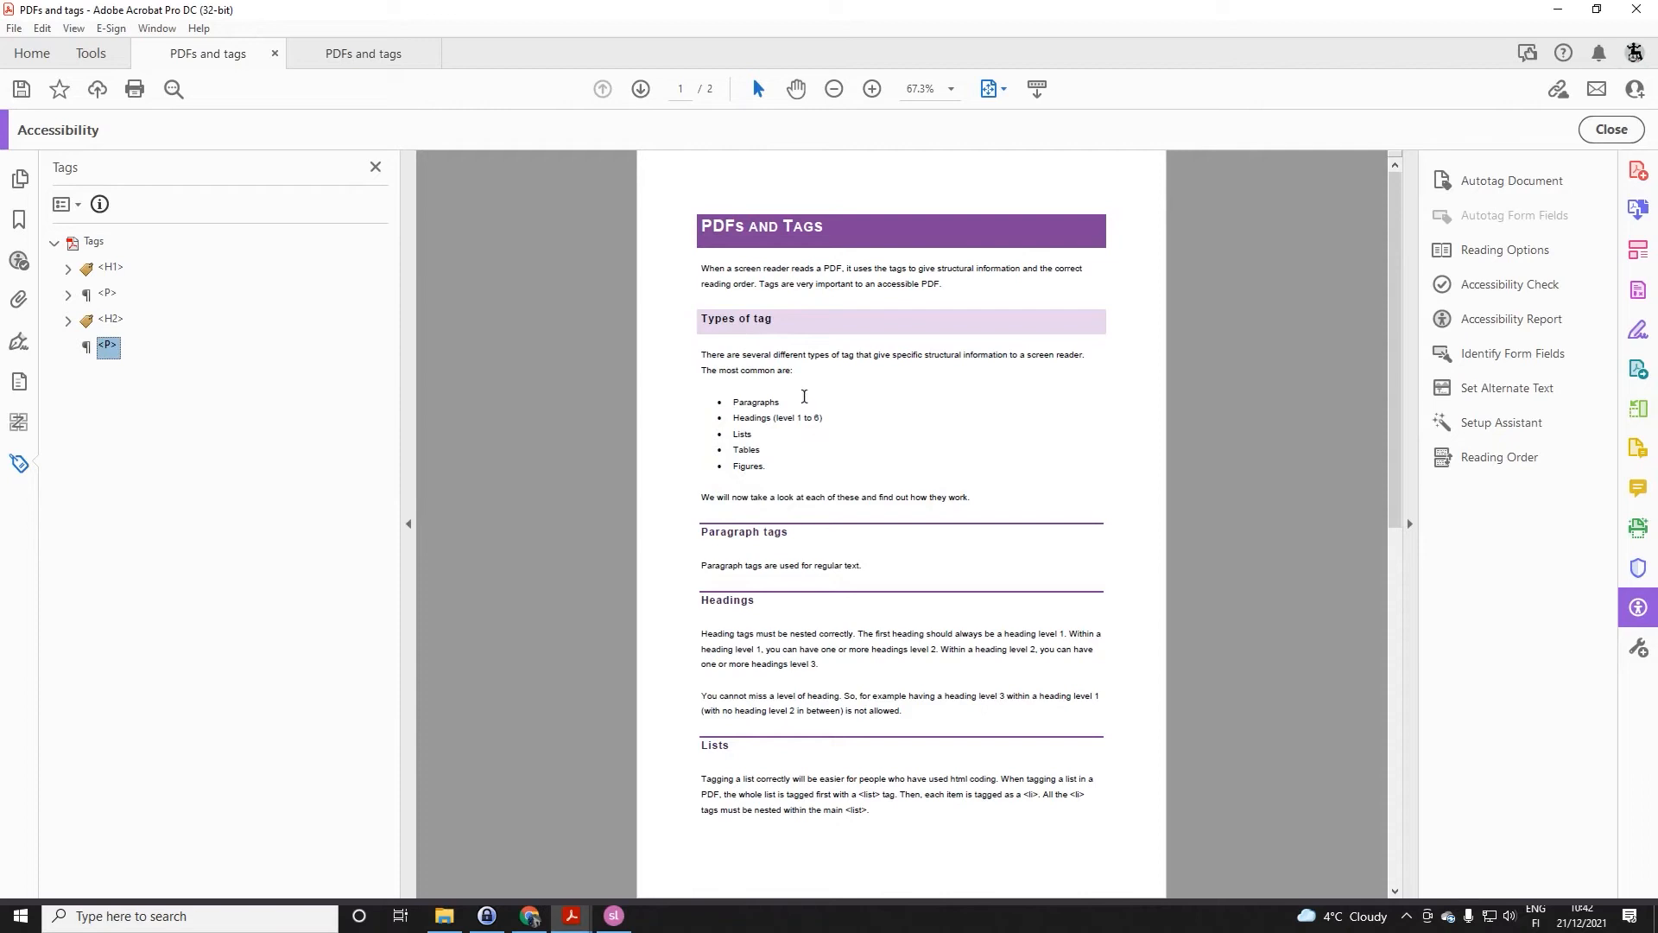
pyautogui.click(110, 321)
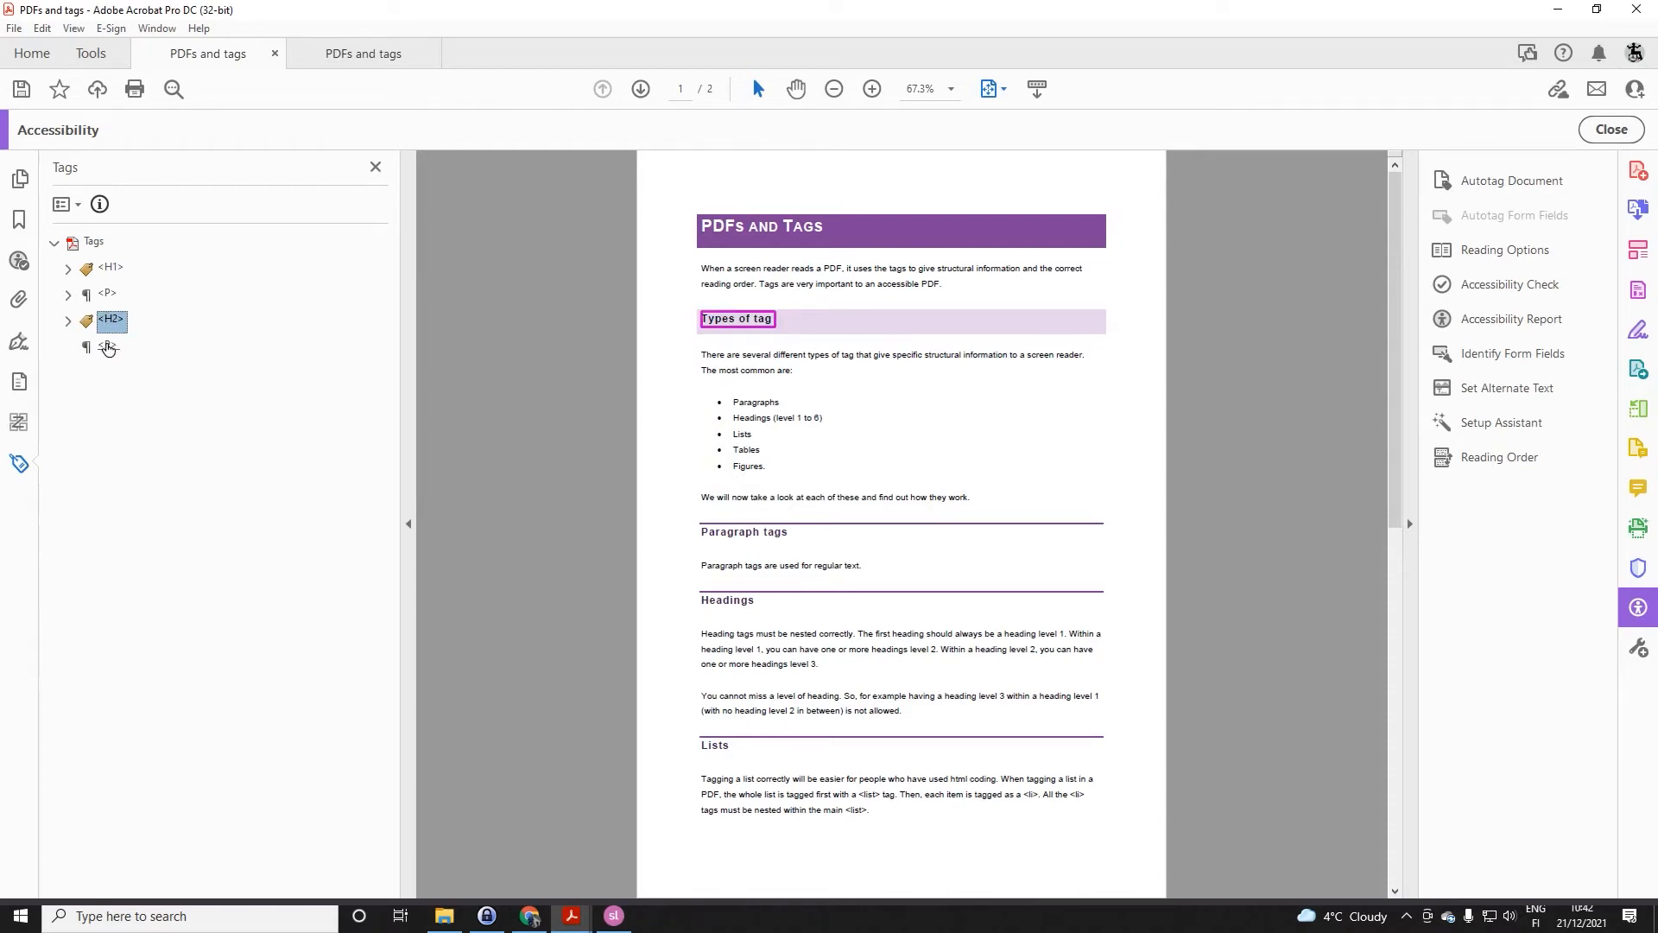
pyautogui.click(108, 346)
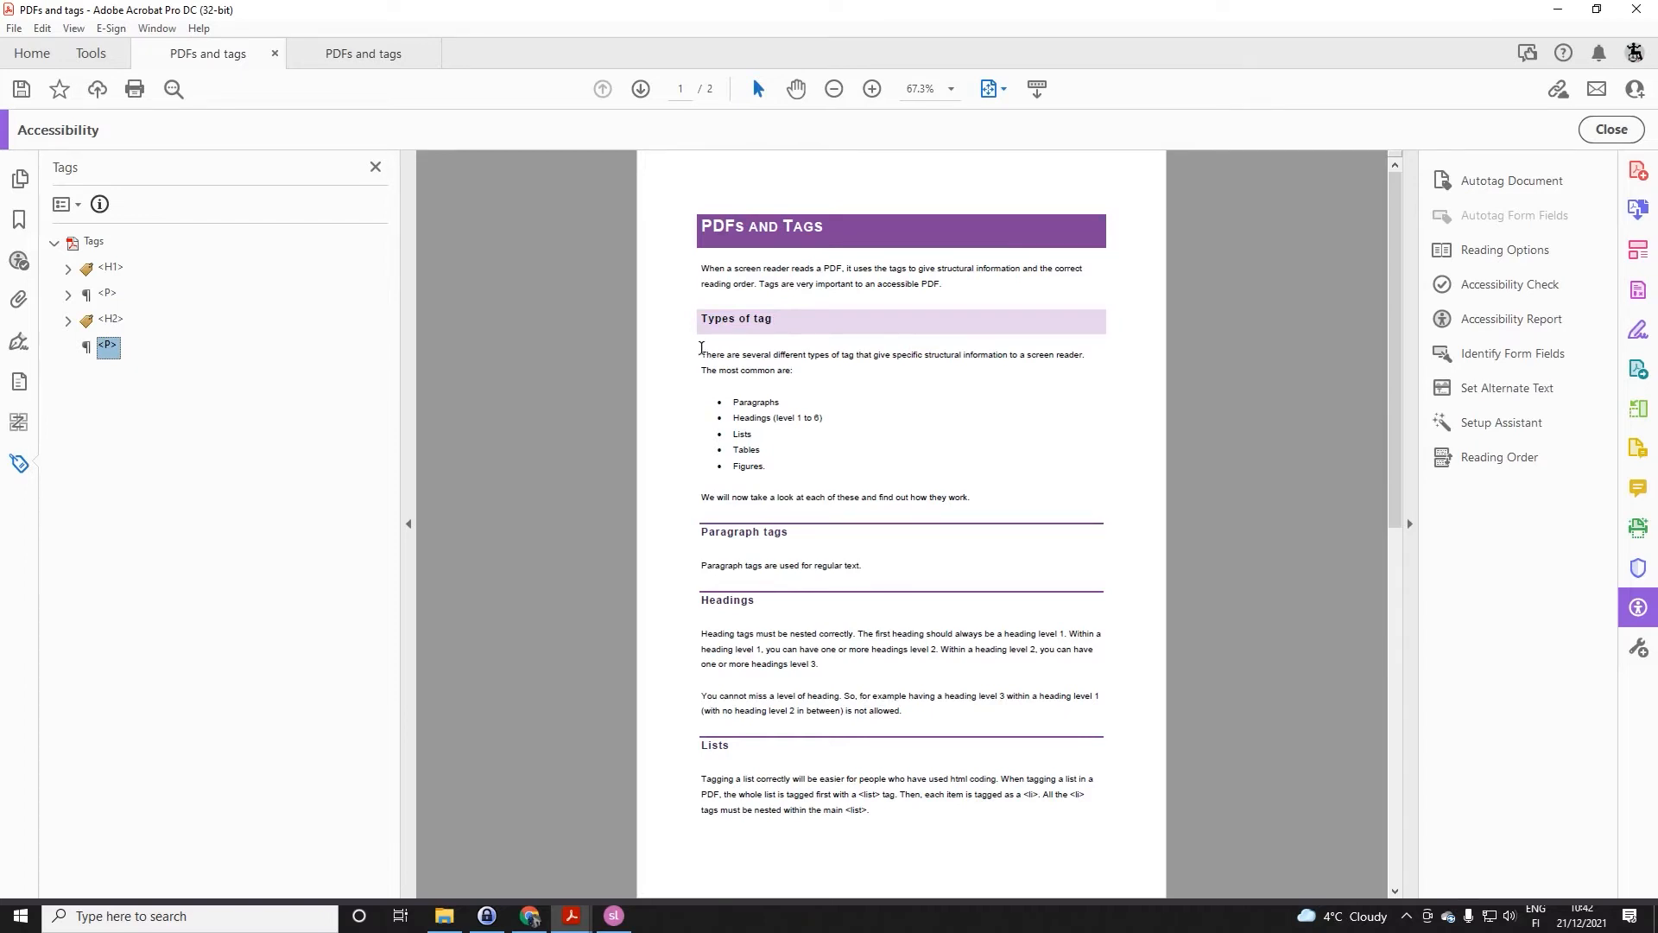
pyautogui.moveTo(701, 350); pyautogui.dragTo(799, 372)
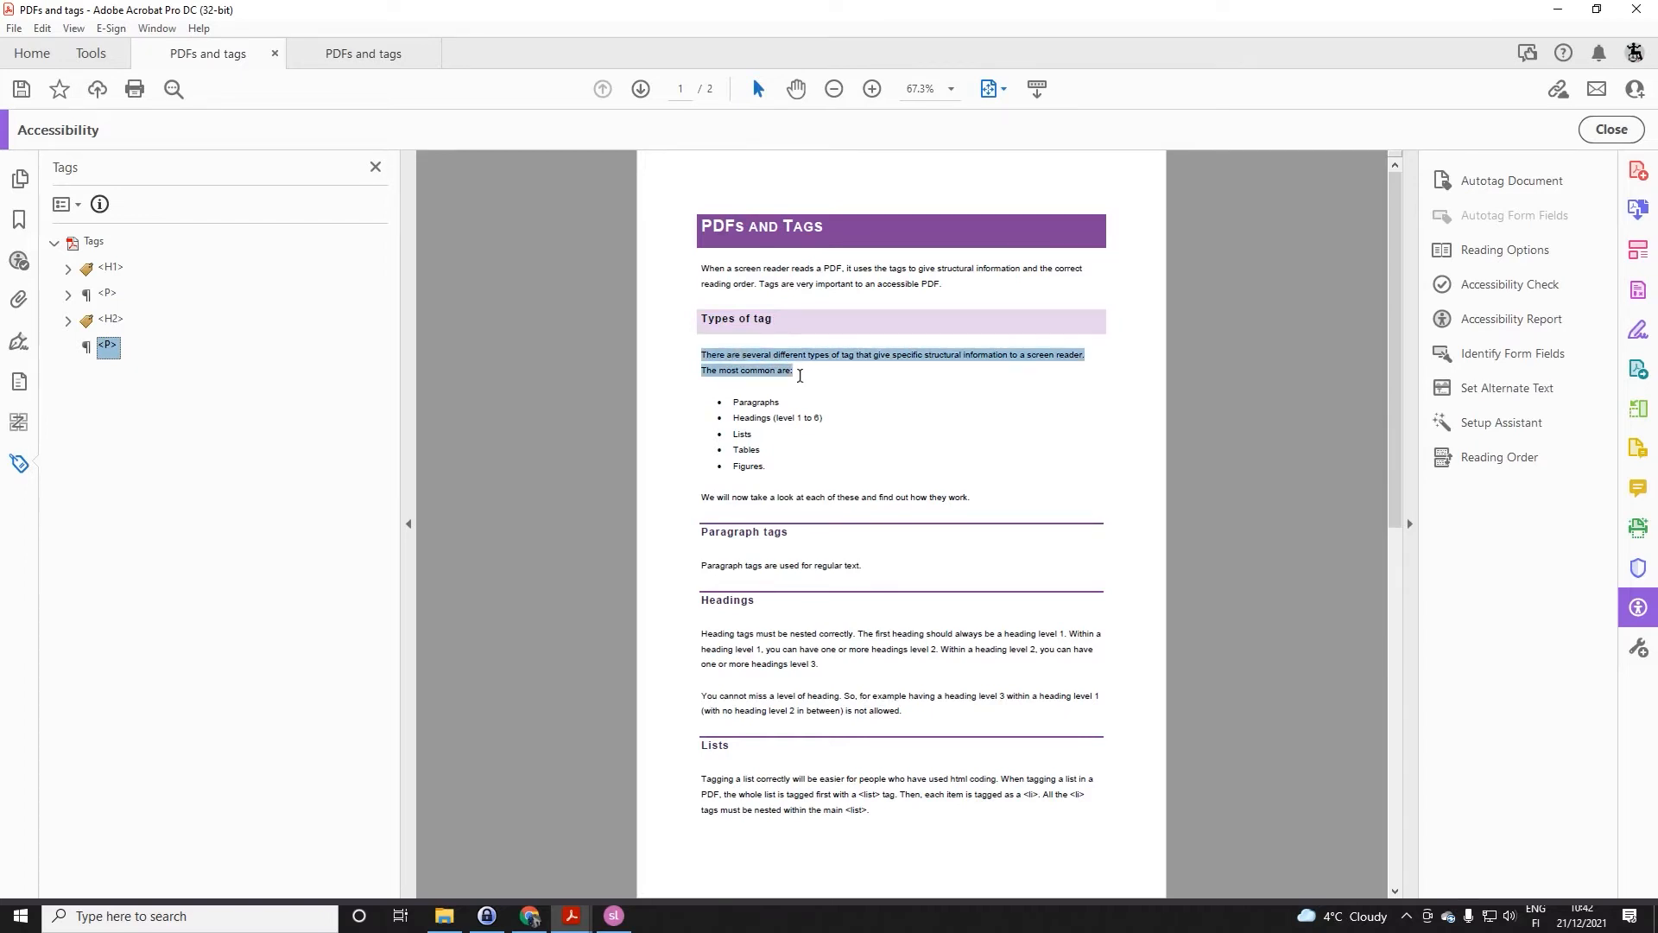
pyautogui.rightClick(106, 347)
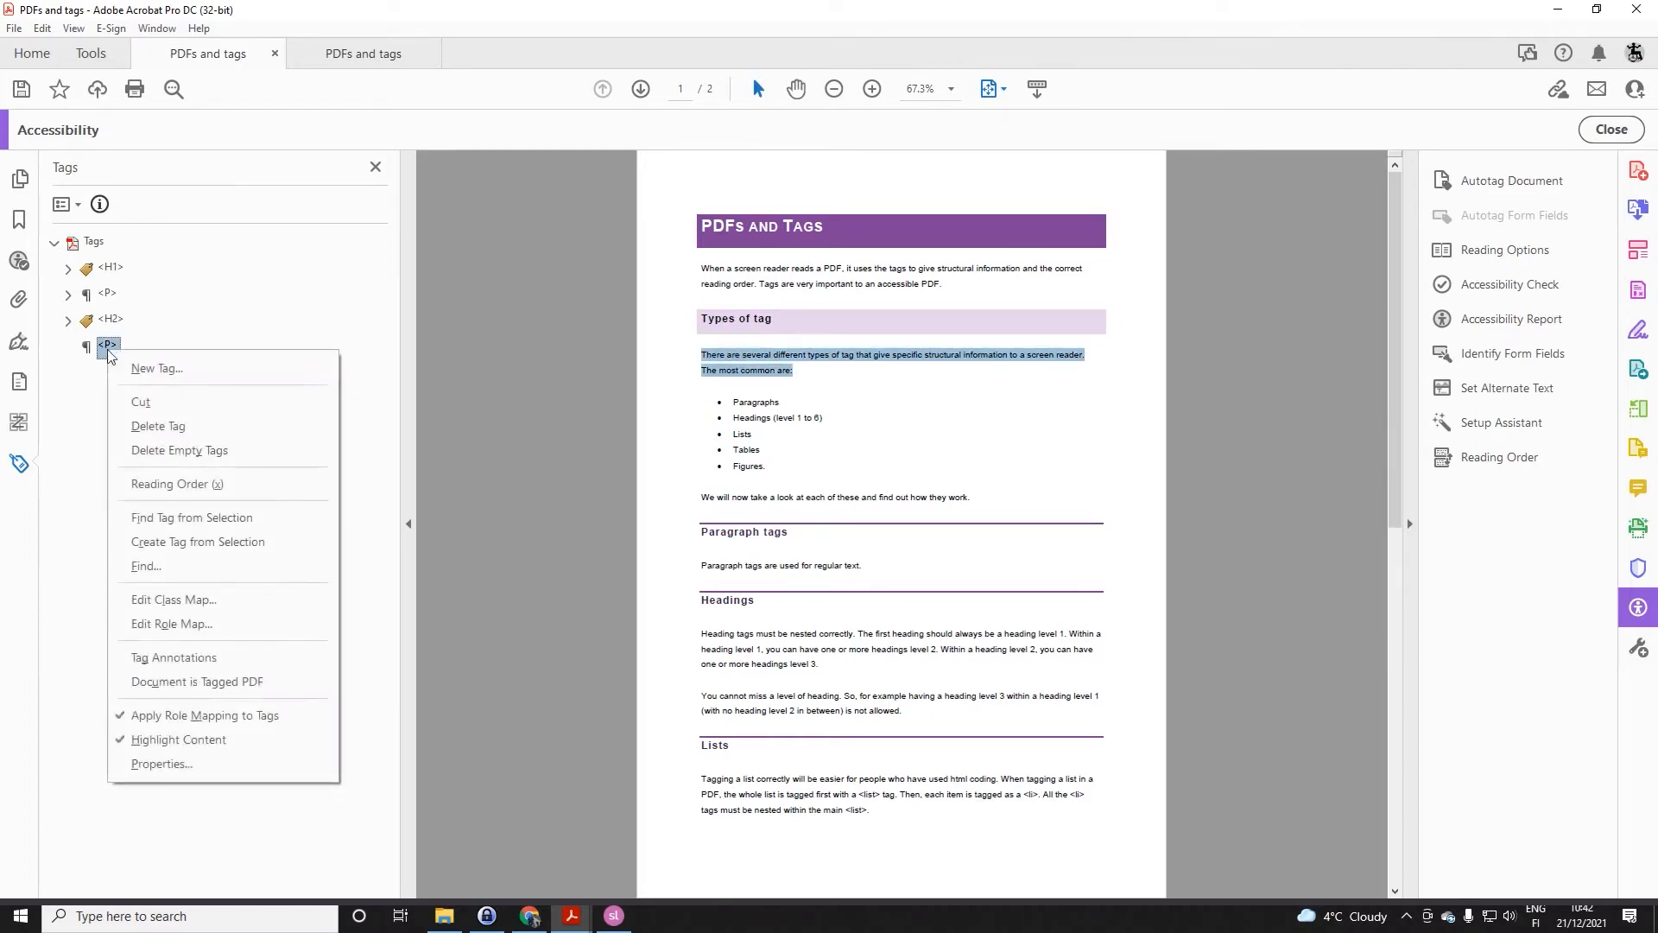
pyautogui.click(181, 541)
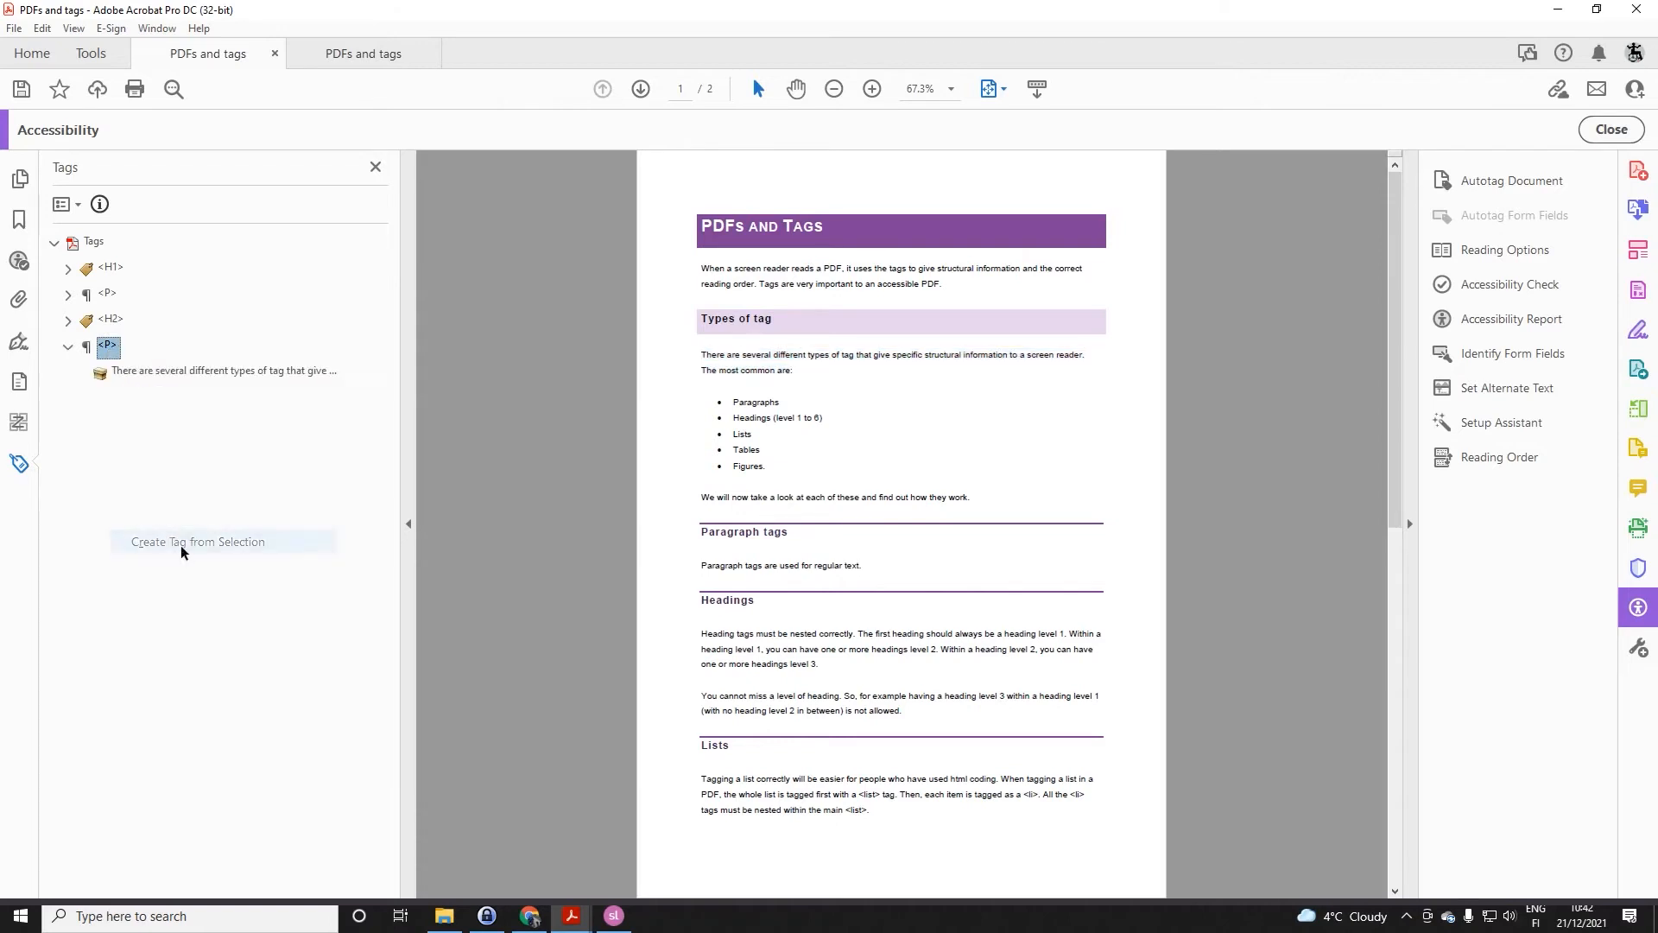
pyautogui.click(69, 347)
pyautogui.click(110, 270)
pyautogui.click(109, 320)
pyautogui.click(108, 347)
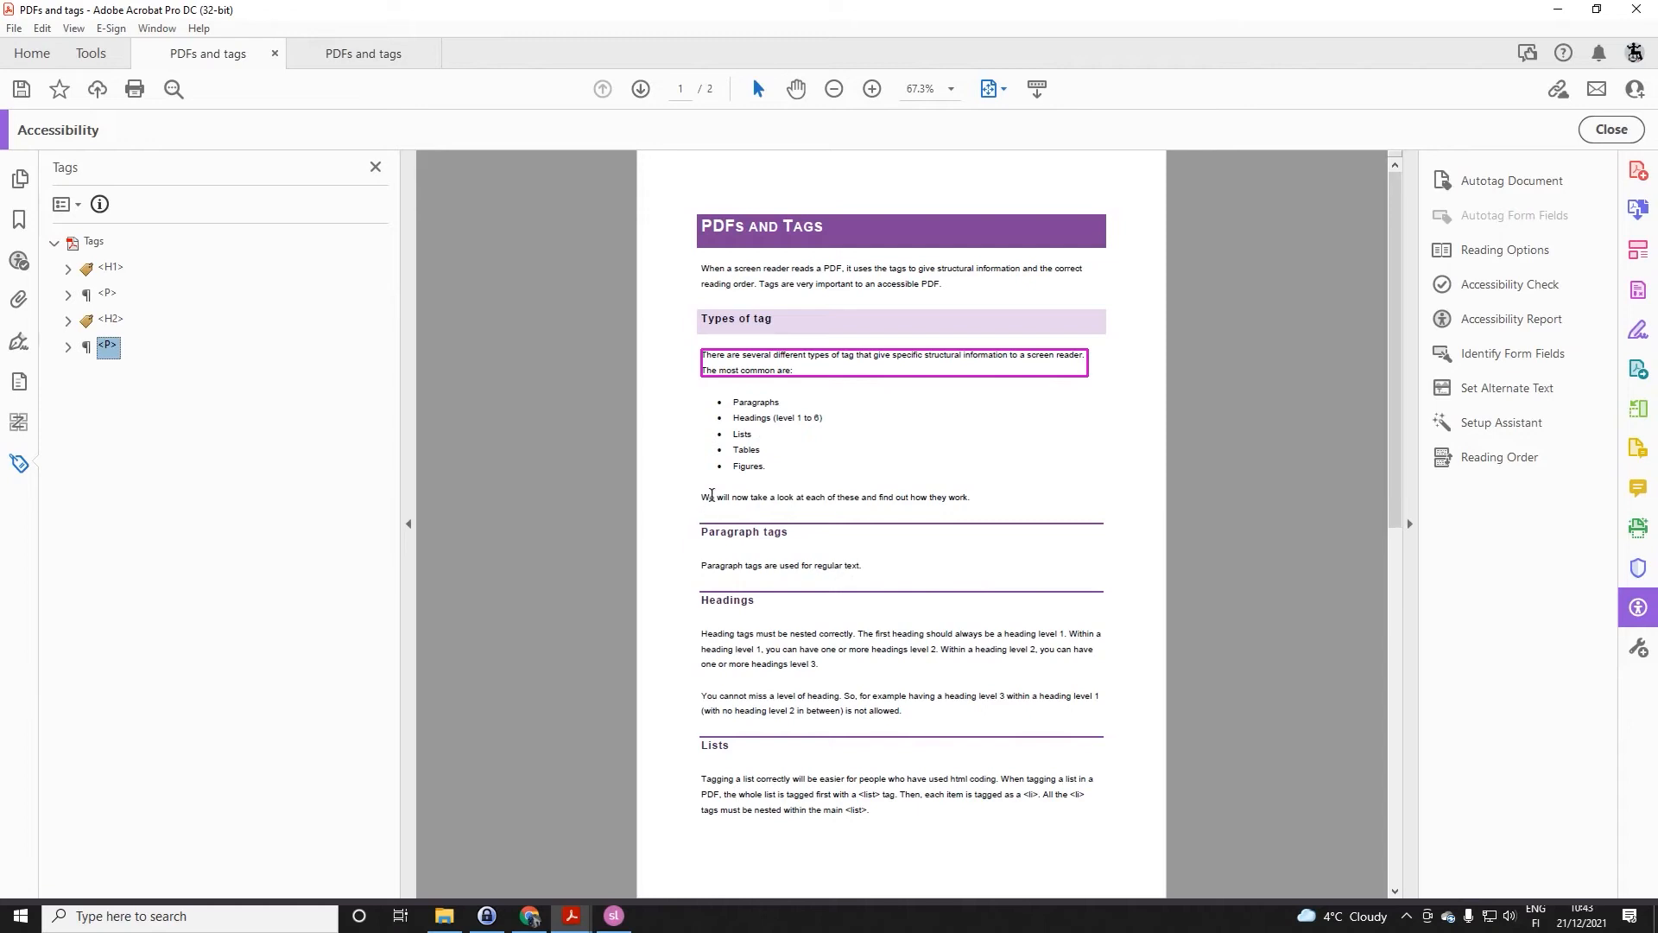
# - Add a new Paragraph tag directly after the <P> tag that follows <H2> in the tag tree
pyautogui.rightClick(115, 357)
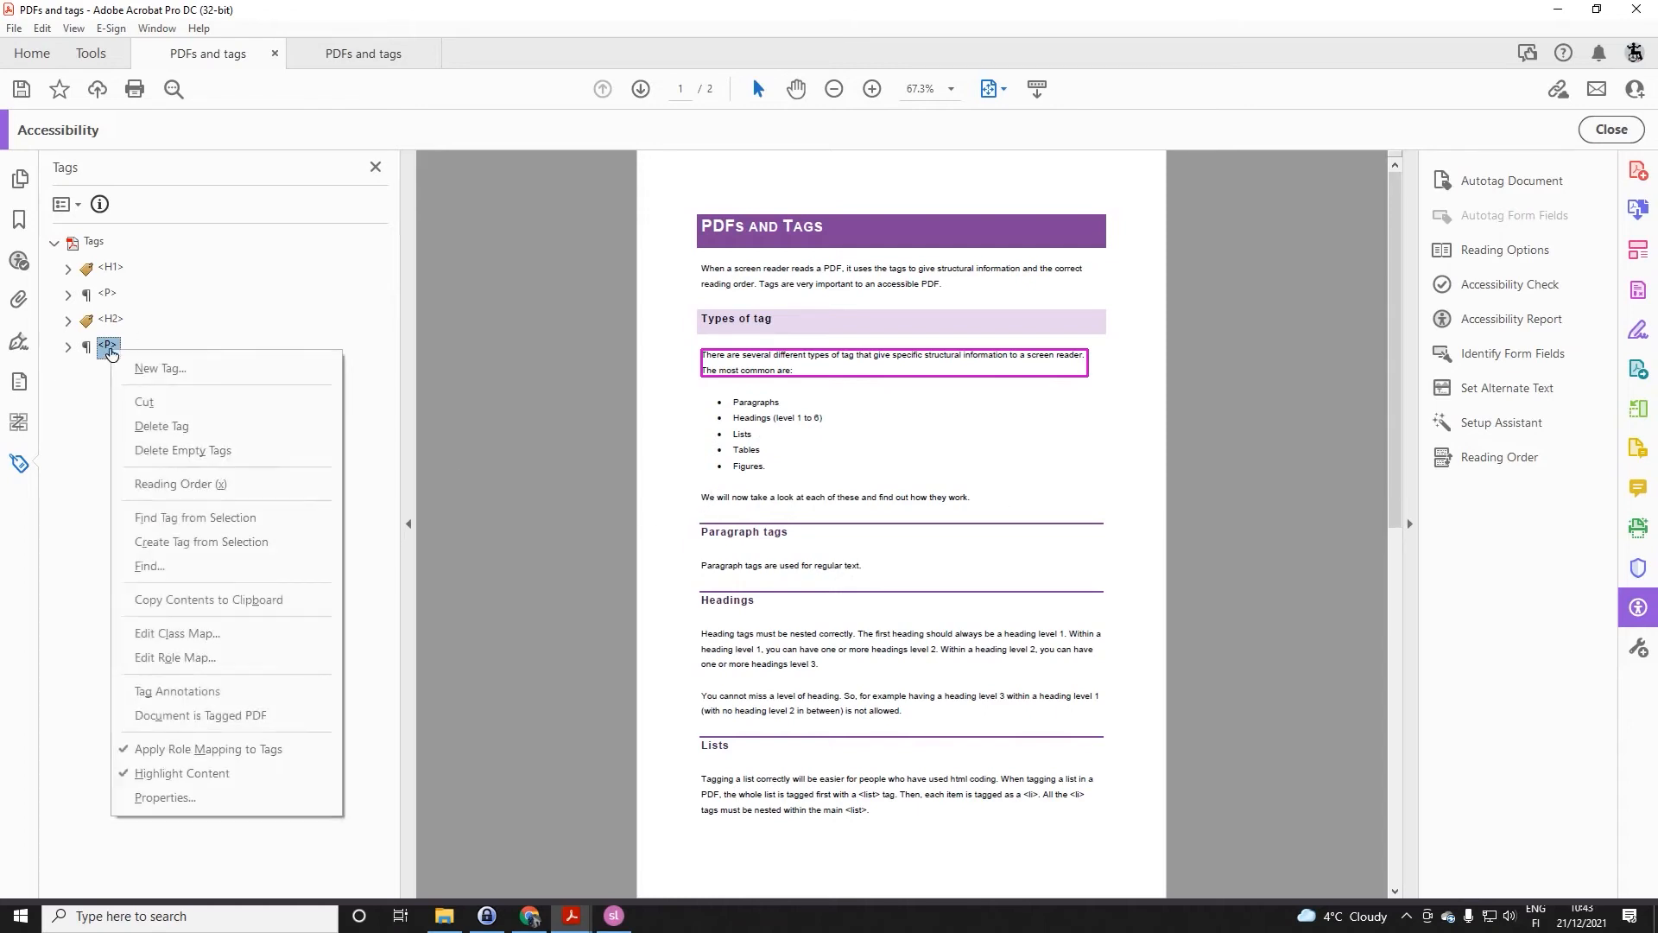
pyautogui.click(134, 368)
pyautogui.click(795, 495)
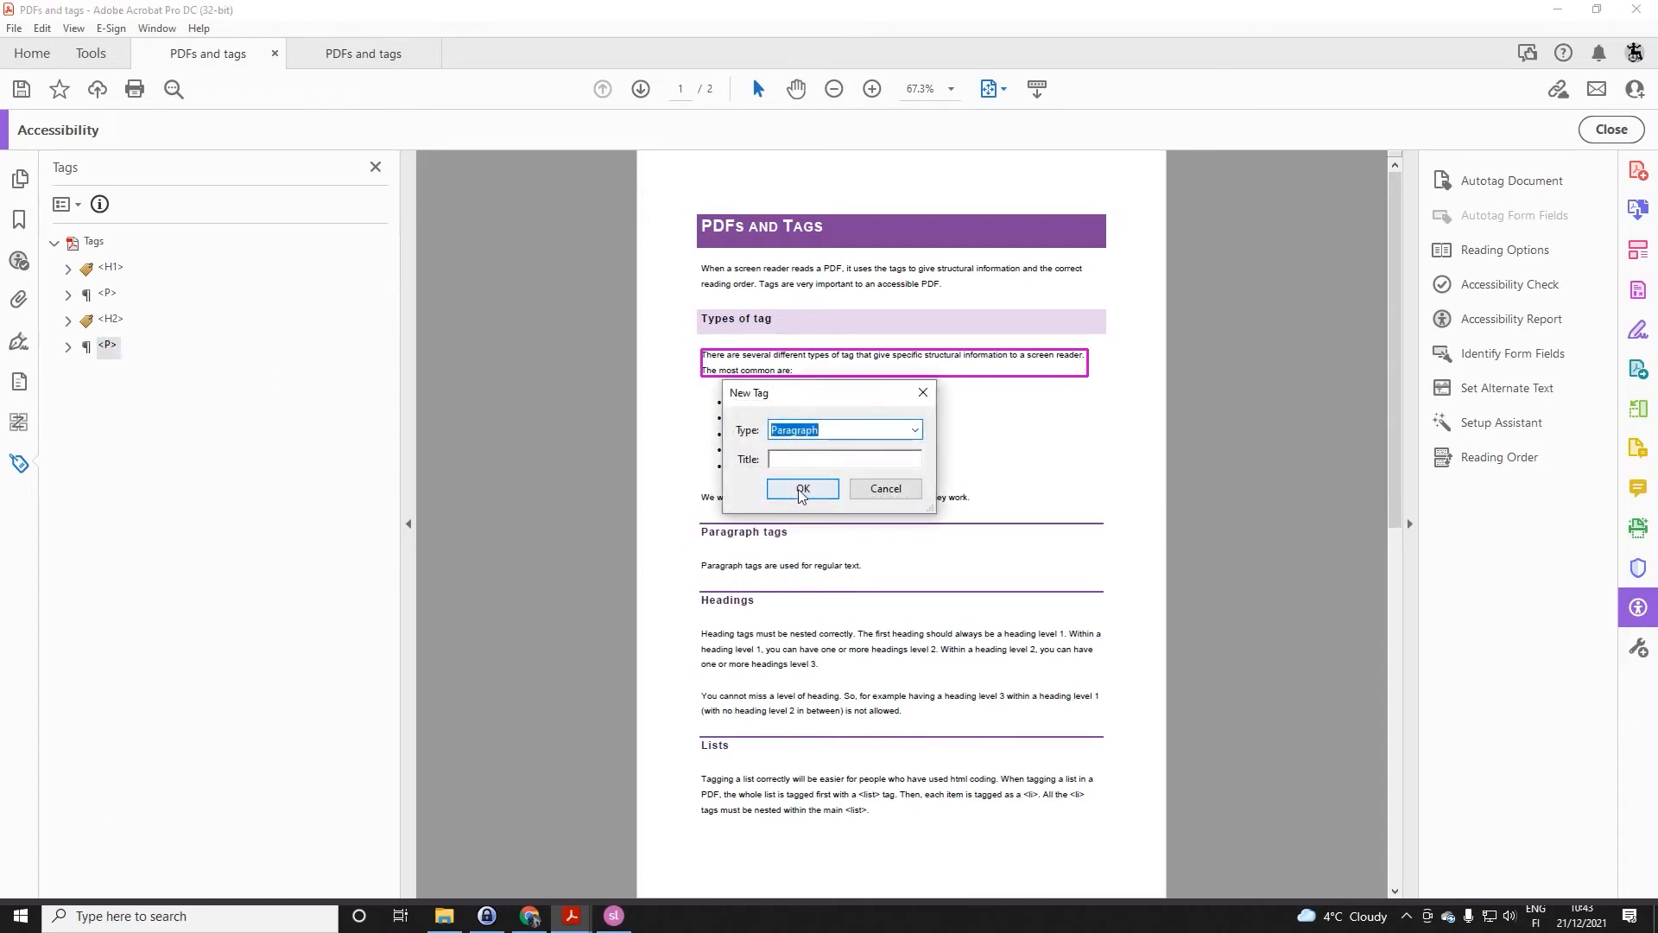
# - Tag the sentence "We will now take a look at each of these" below the bulleted list with the empty <P> tag and collapse it
pyautogui.click(108, 373)
pyautogui.moveTo(703, 497); pyautogui.dragTo(976, 498)
pyautogui.rightClick(102, 373)
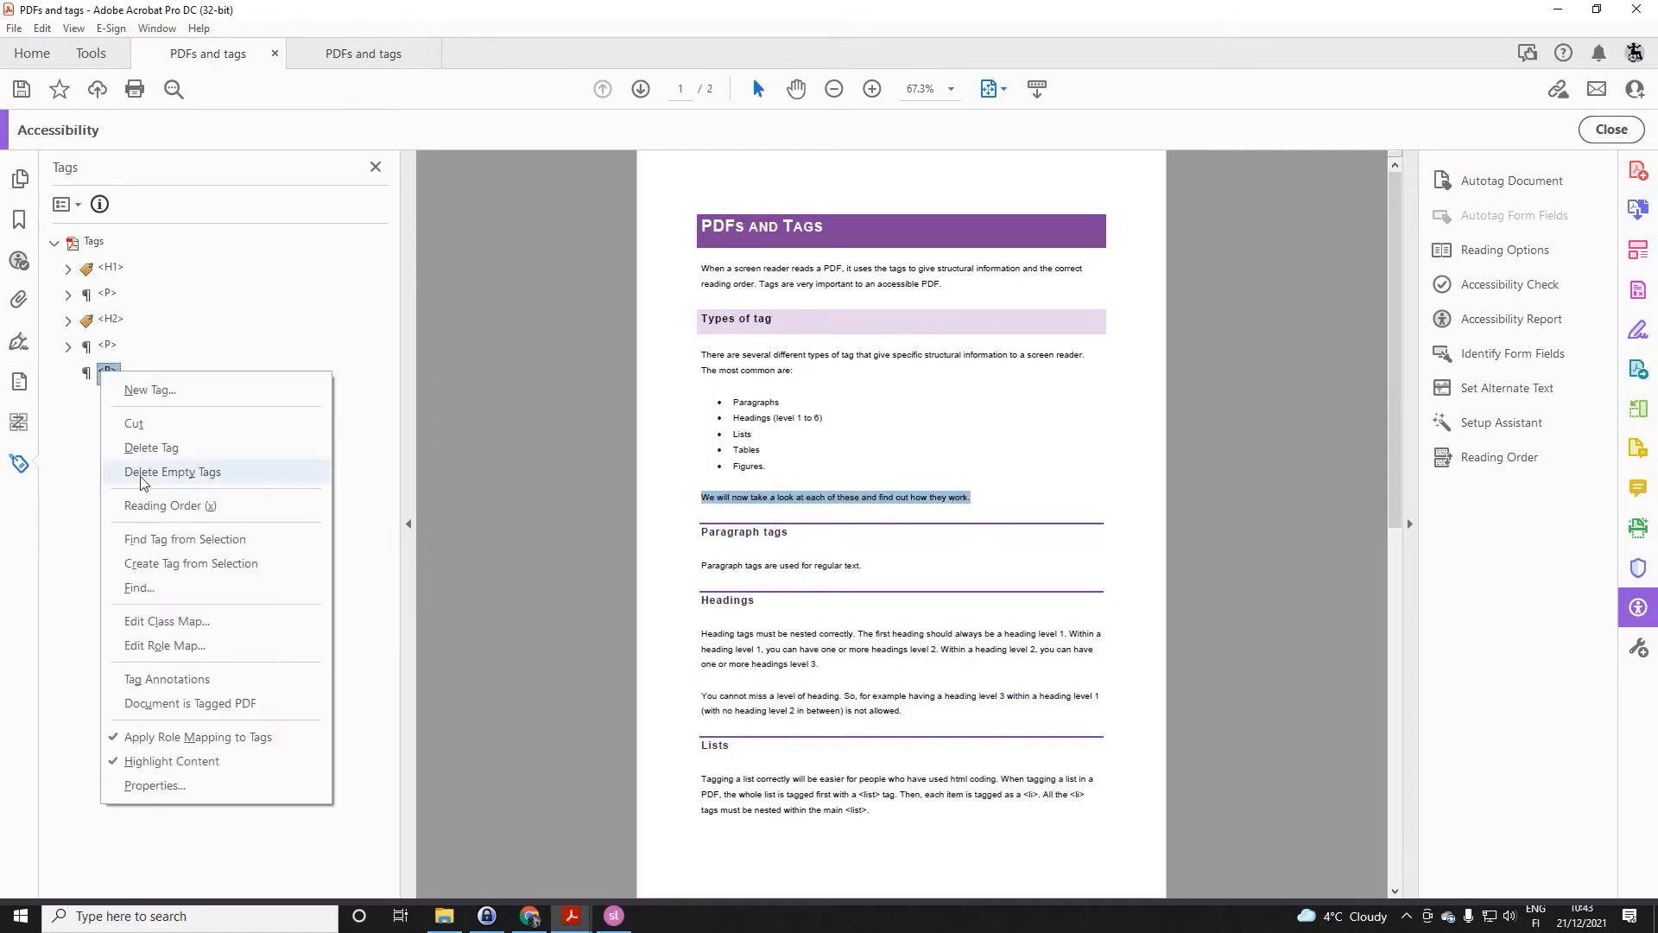
pyautogui.click(159, 561)
pyautogui.click(68, 374)
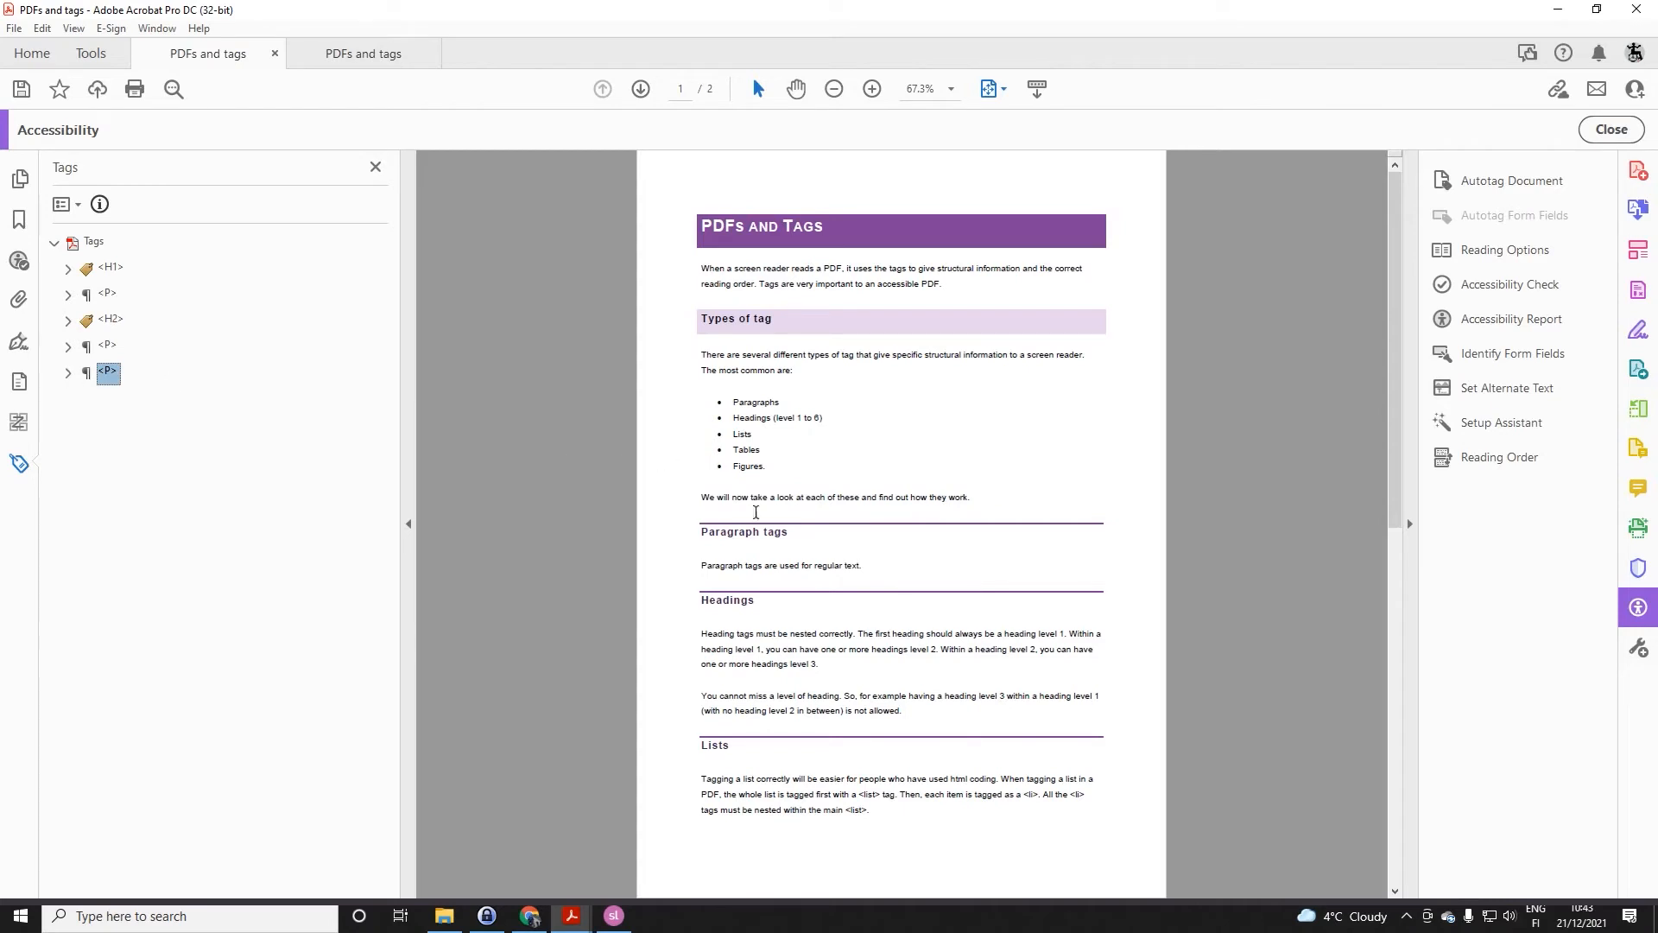
pyautogui.moveTo(107, 348); pyautogui.dragTo(104, 374)
# - Add a new Heading Level 3 tag after the last <P> tag in the tag tree
pyautogui.rightClick(105, 374)
pyautogui.click(142, 385)
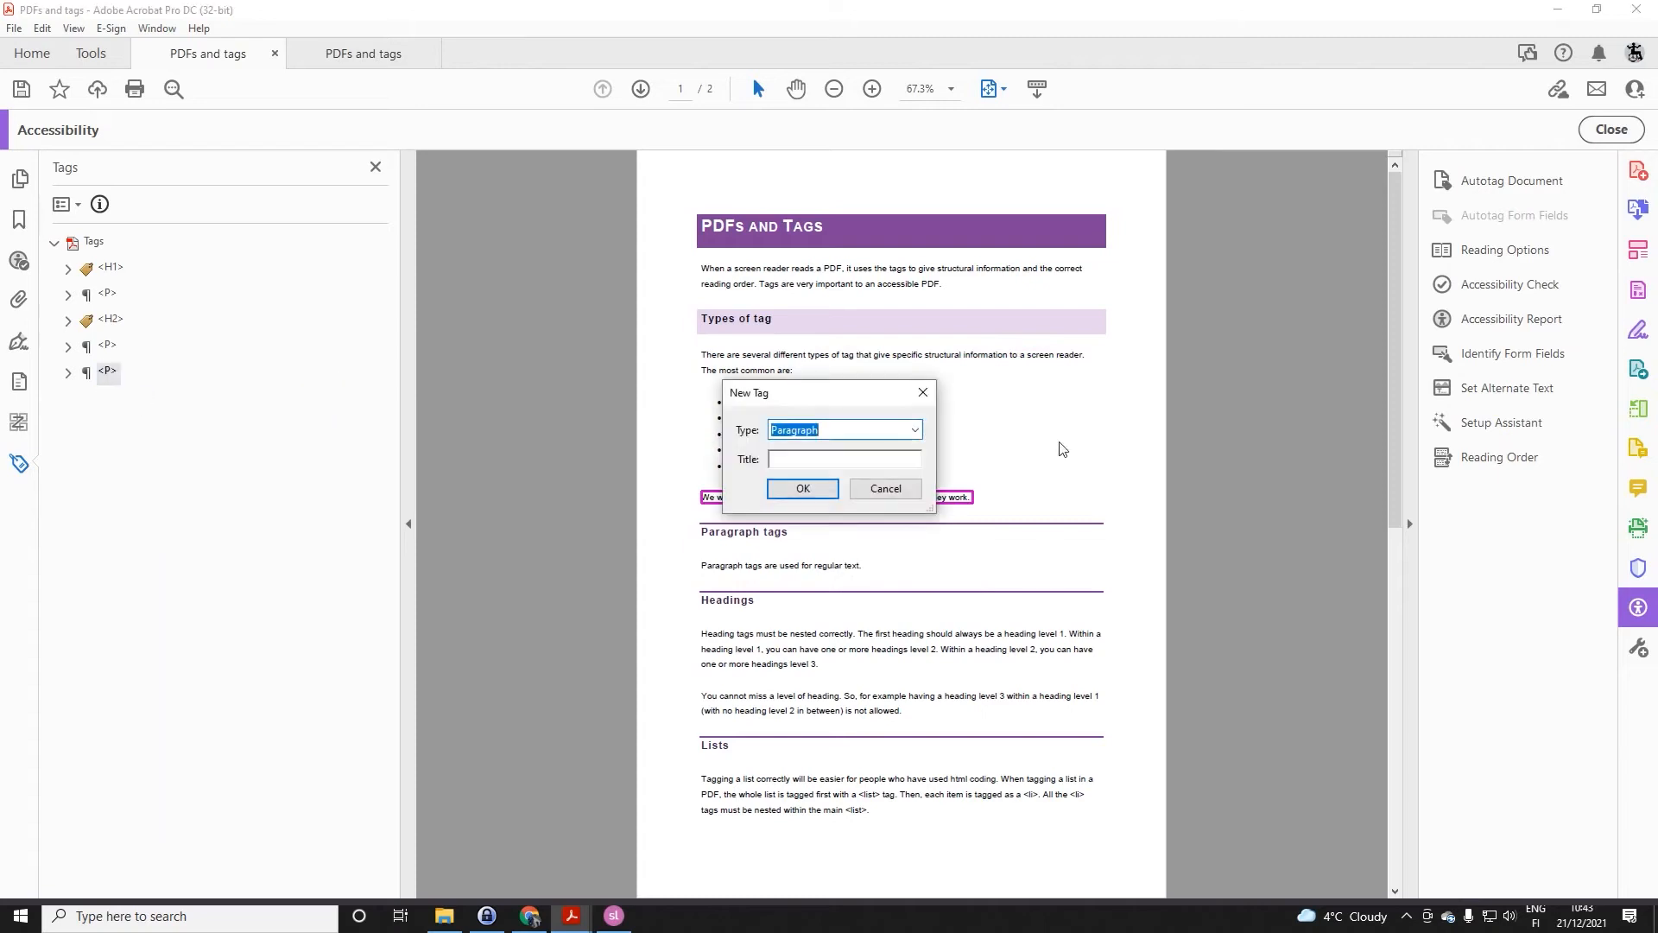
pyautogui.click(914, 430)
pyautogui.scroll(3, 829, 510)
pyautogui.click(803, 519)
pyautogui.click(803, 489)
# - Tag the "Paragraph tags" heading text with the empty <H3> tag and collapse the tag
pyautogui.click(120, 399)
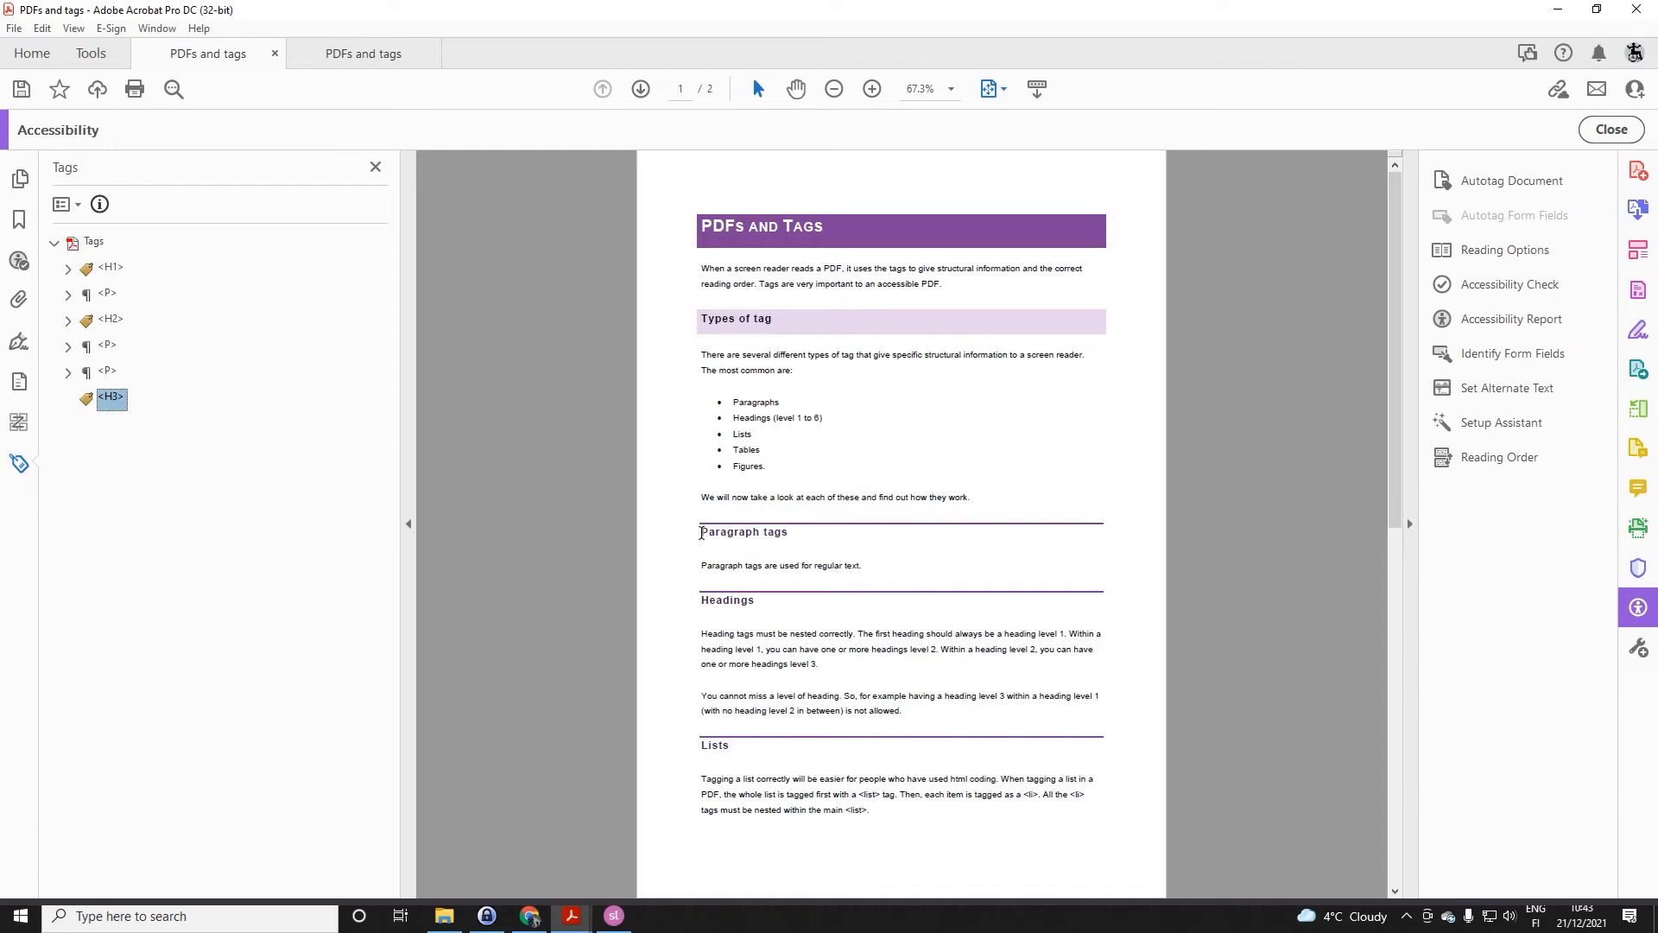
pyautogui.moveTo(701, 525); pyautogui.dragTo(787, 532)
pyautogui.rightClick(108, 402)
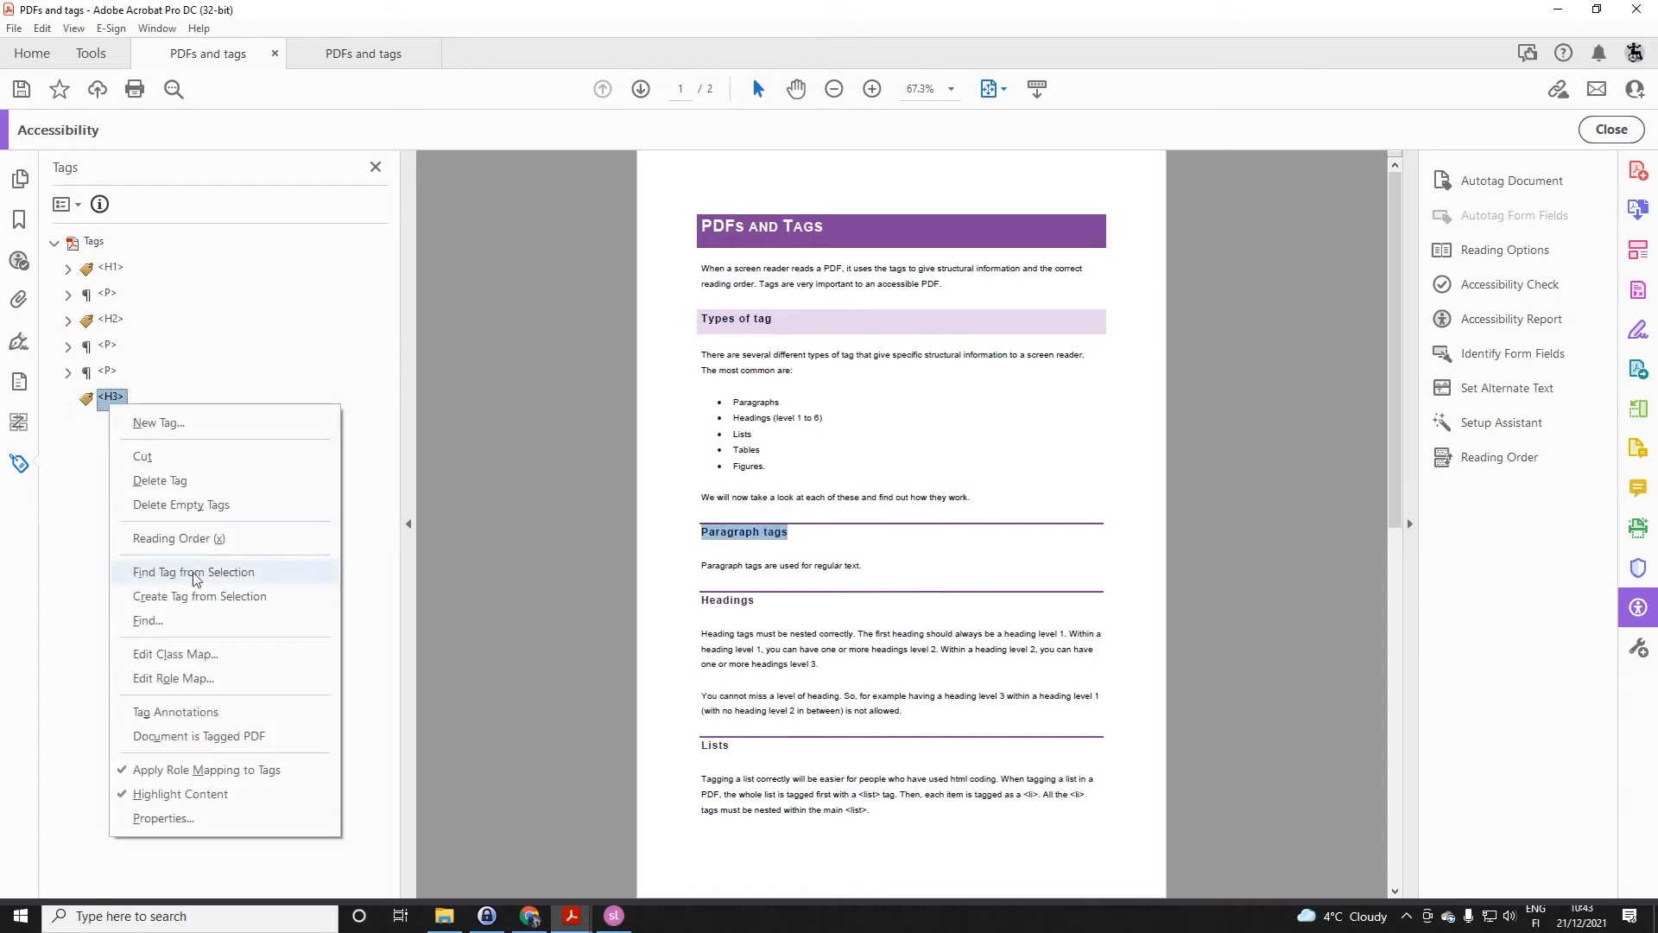
pyautogui.click(199, 596)
pyautogui.click(68, 400)
# - Add a new Paragraph tag directly after the "Paragraph tags" heading's <H3> tag
pyautogui.rightClick(112, 404)
pyautogui.click(190, 501)
pyautogui.click(916, 431)
pyautogui.scroll(-3, 864, 518)
pyautogui.click(829, 481)
pyautogui.click(832, 489)
# - Tag the sentence "Paragraph tags are used for regular text." with the empty <P> tag, collapse it and check the last two tags' highlights
pyautogui.click(107, 424)
pyautogui.rightClick(101, 421)
pyautogui.click(156, 619)
pyautogui.click(68, 425)
pyautogui.click(112, 398)
pyautogui.click(106, 427)
# - Add a new Heading Level 3 tag after the <P> tag of the "Paragraph tags" section
pyautogui.rightClick(105, 426)
pyautogui.click(148, 444)
pyautogui.click(914, 430)
pyautogui.scroll(3, 876, 476)
pyautogui.scroll(2, 876, 476)
pyautogui.click(876, 479)
pyautogui.click(855, 485)
# - Tag the "Headings" heading text with the empty <H3> tag
pyautogui.click(105, 450)
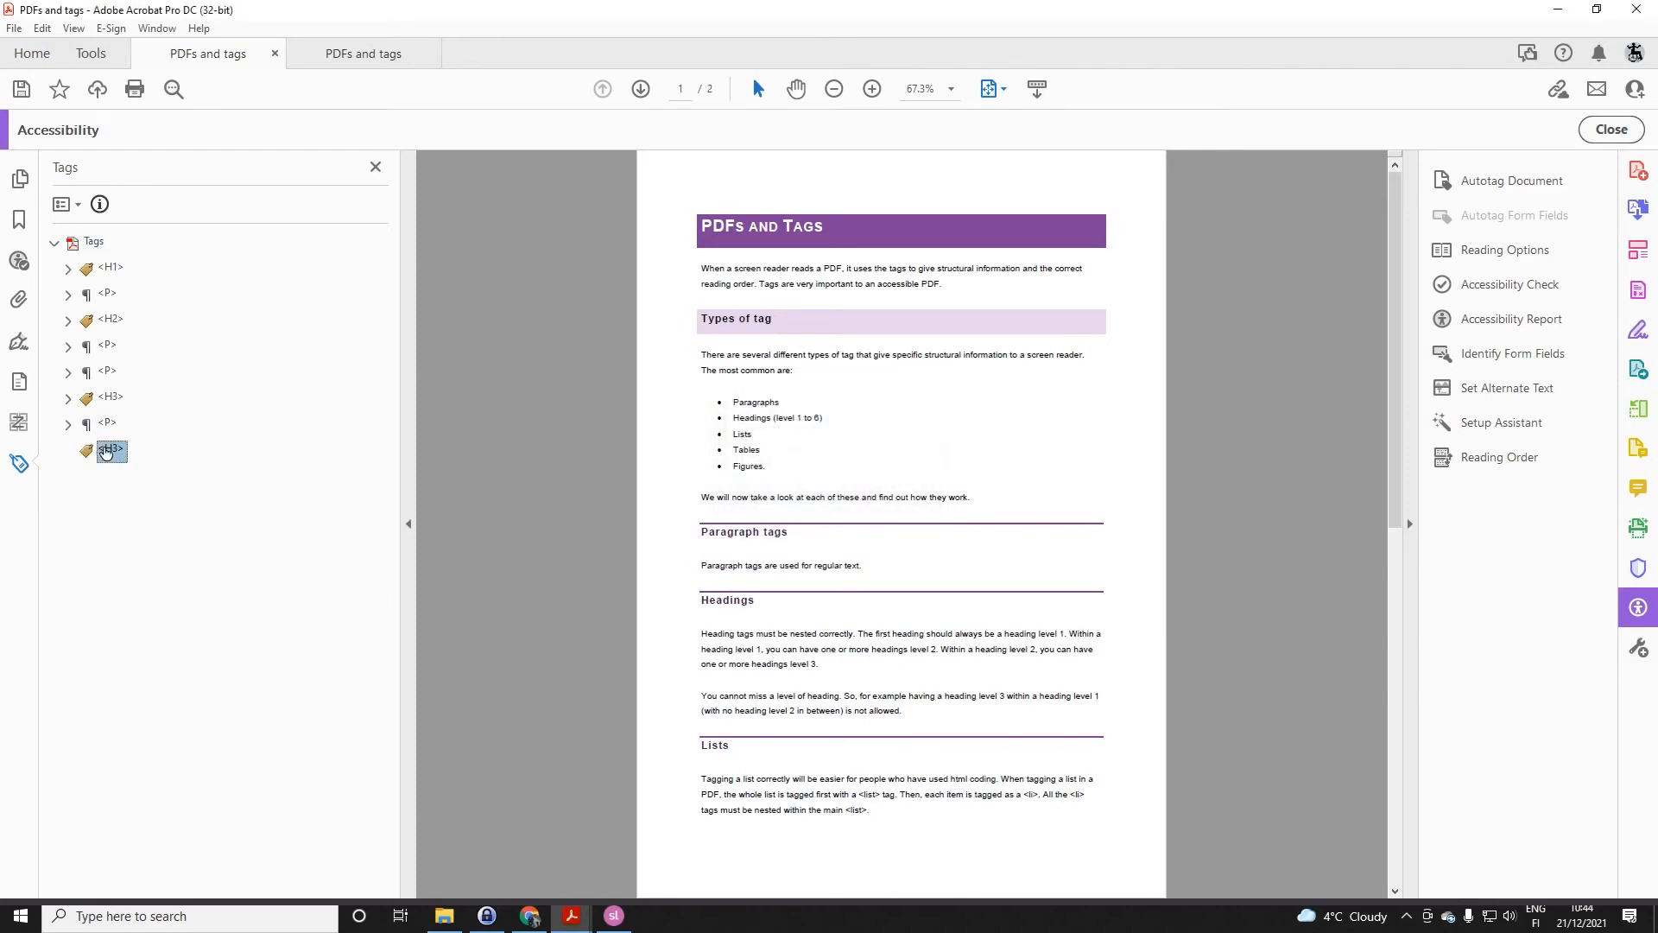
pyautogui.moveTo(696, 600); pyautogui.dragTo(773, 599)
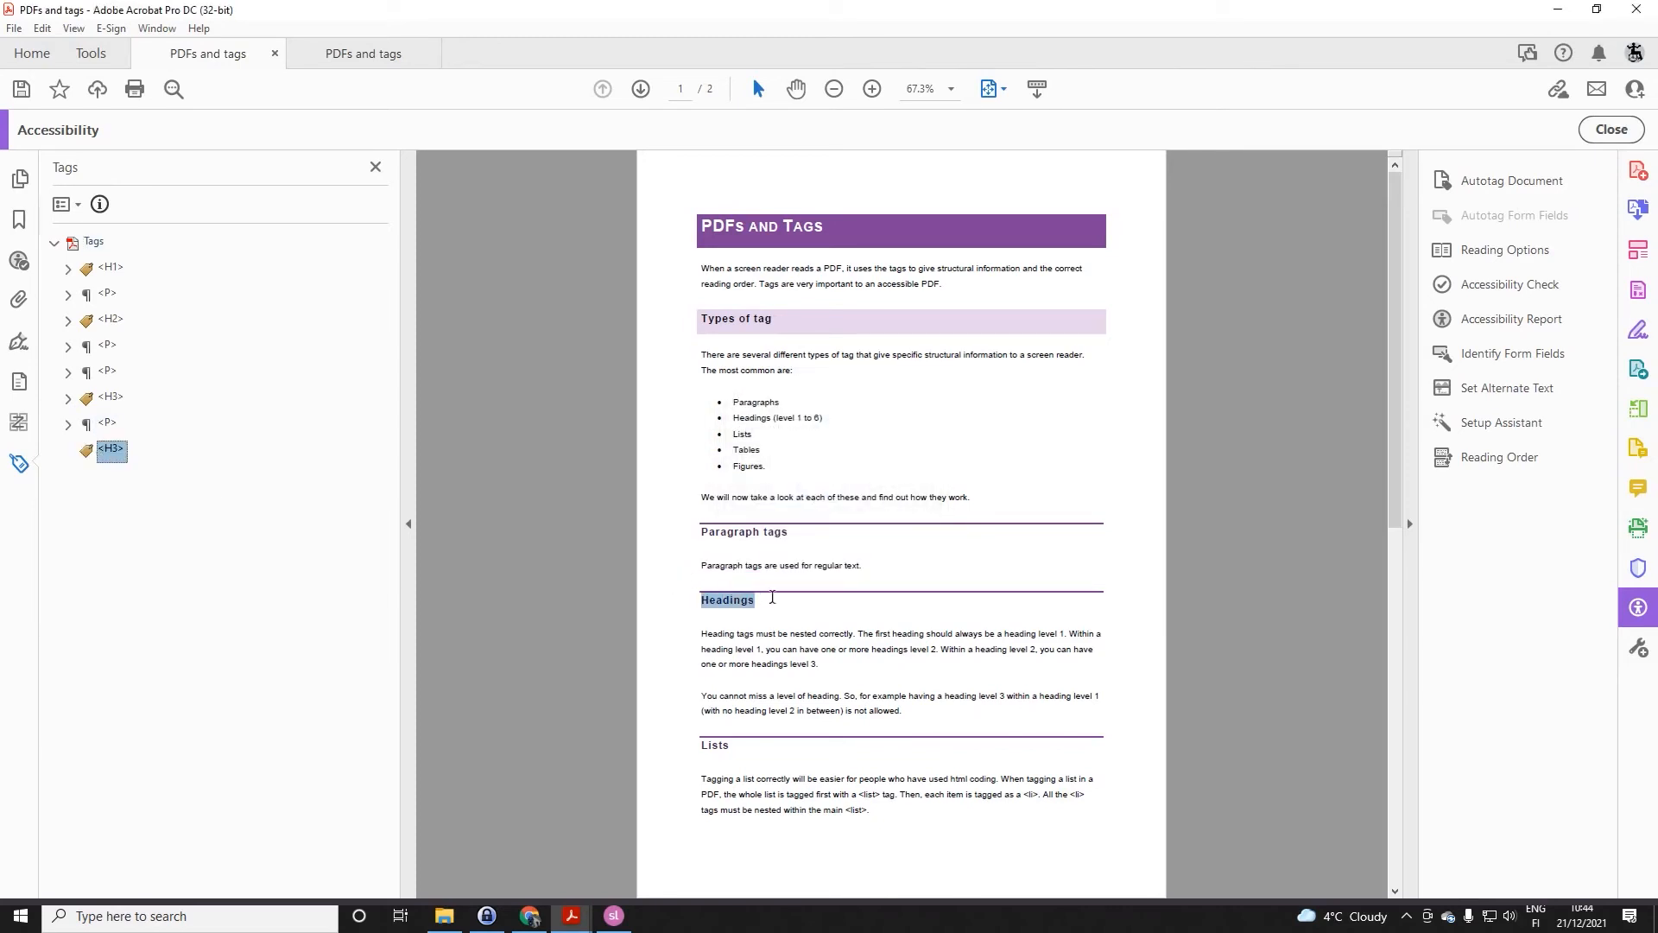
pyautogui.rightClick(116, 457)
pyautogui.click(206, 648)
# - Add a new Paragraph tag directly after the "Headings" heading's <H3> tag
pyautogui.rightClick(104, 455)
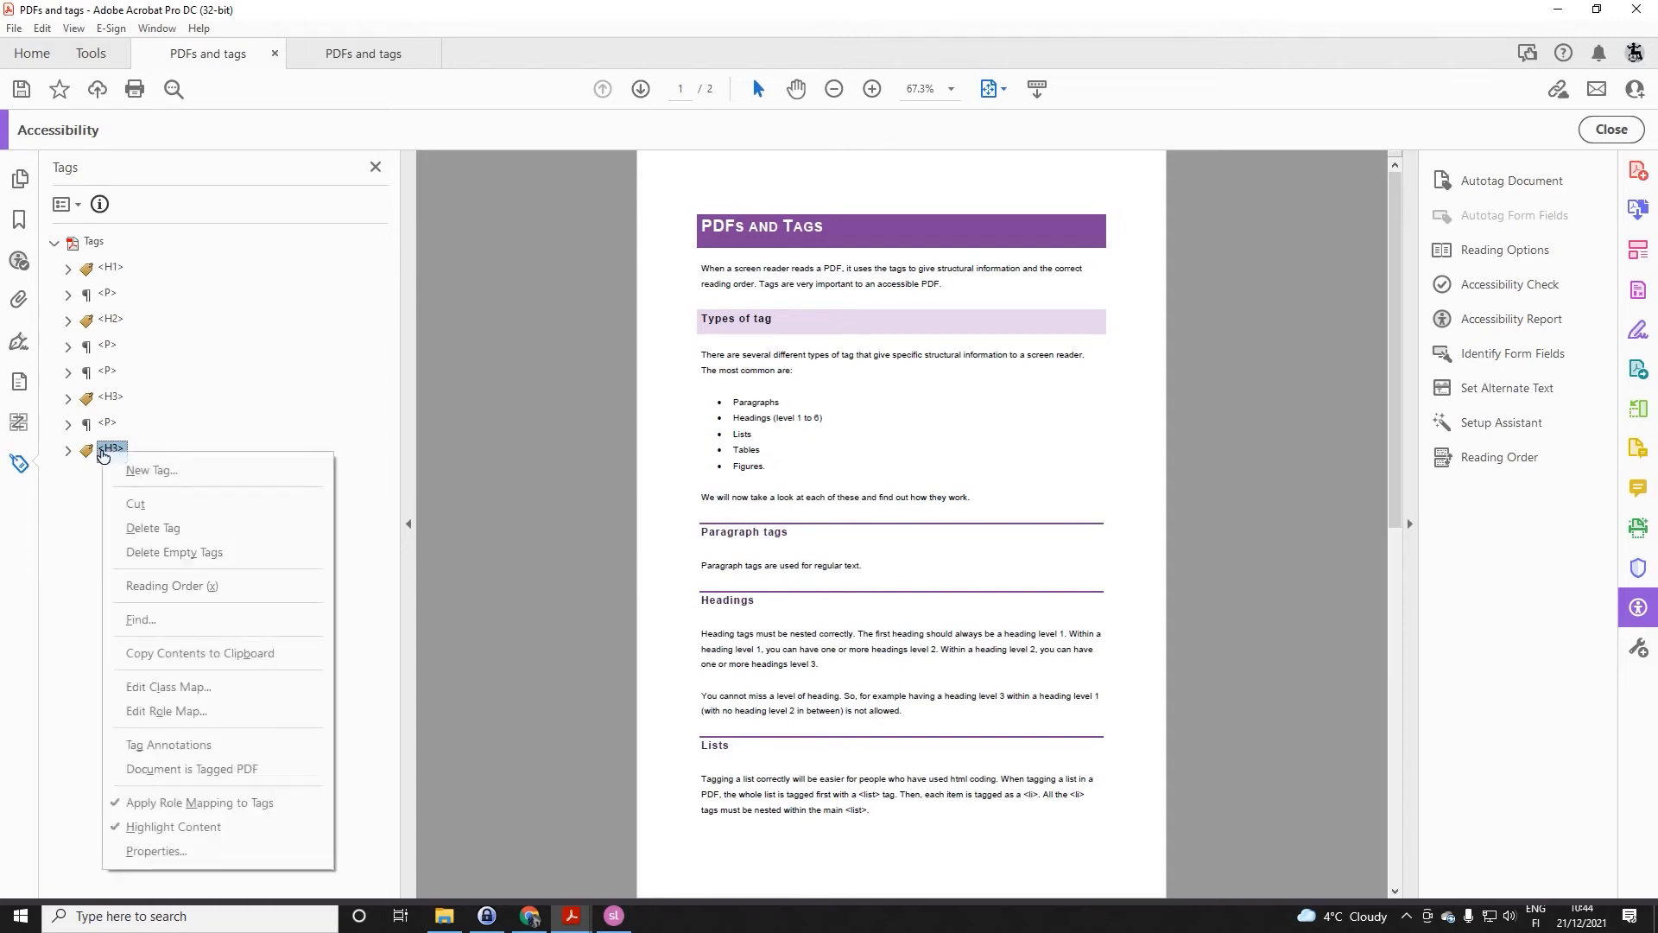
pyautogui.click(141, 470)
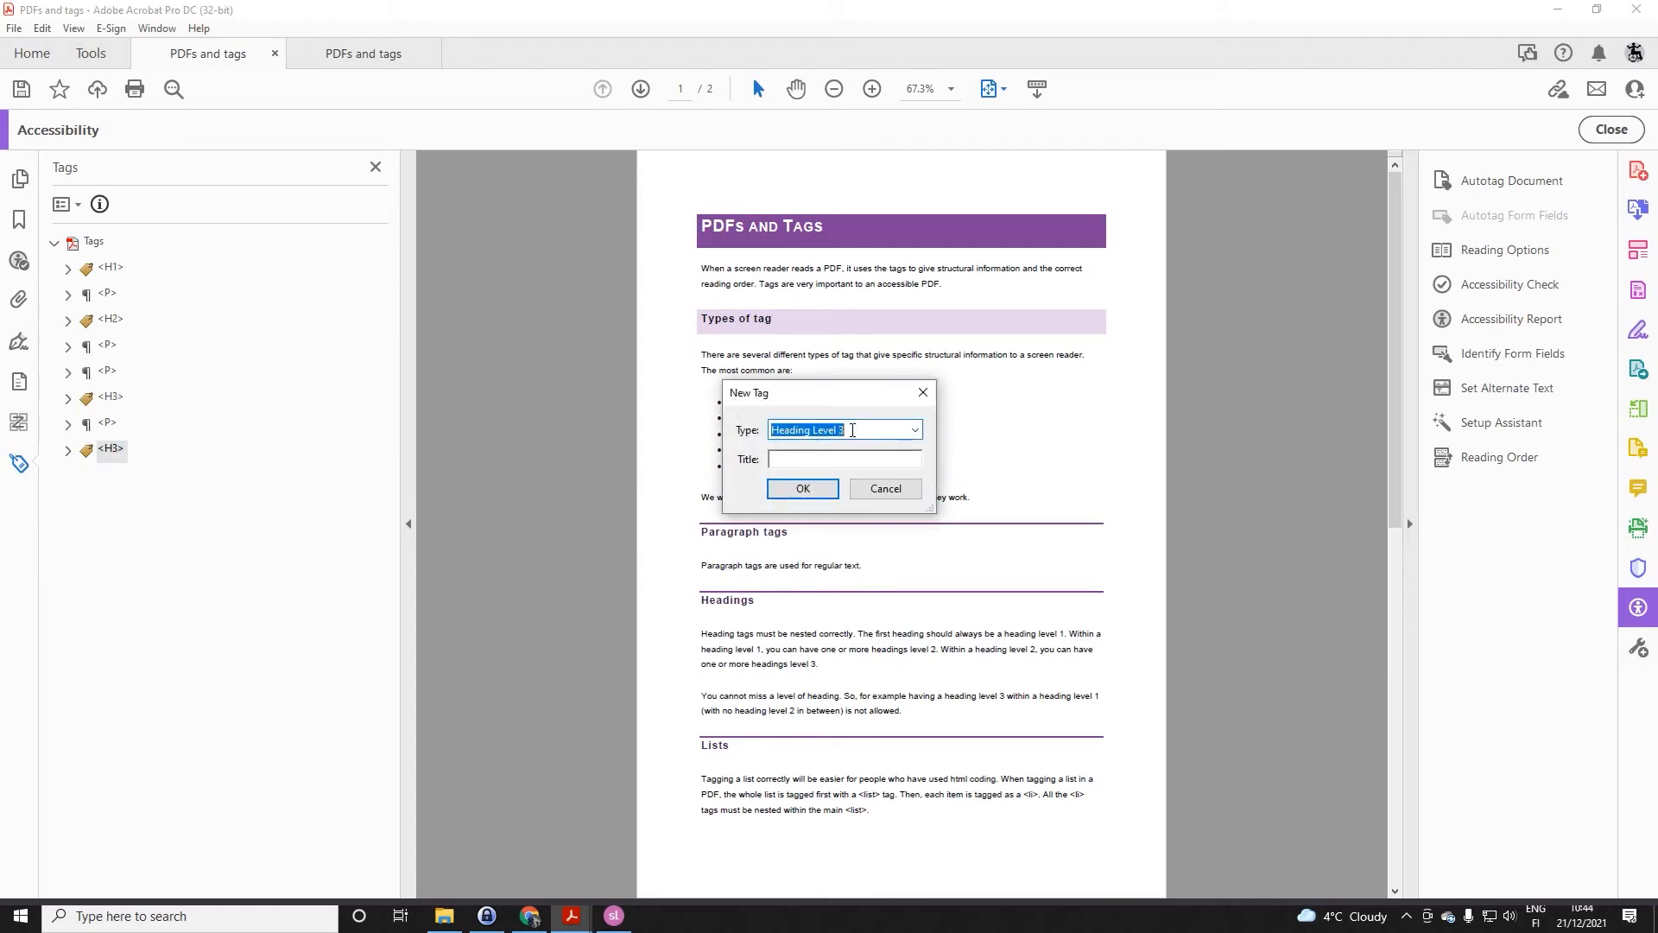
pyautogui.click(917, 435)
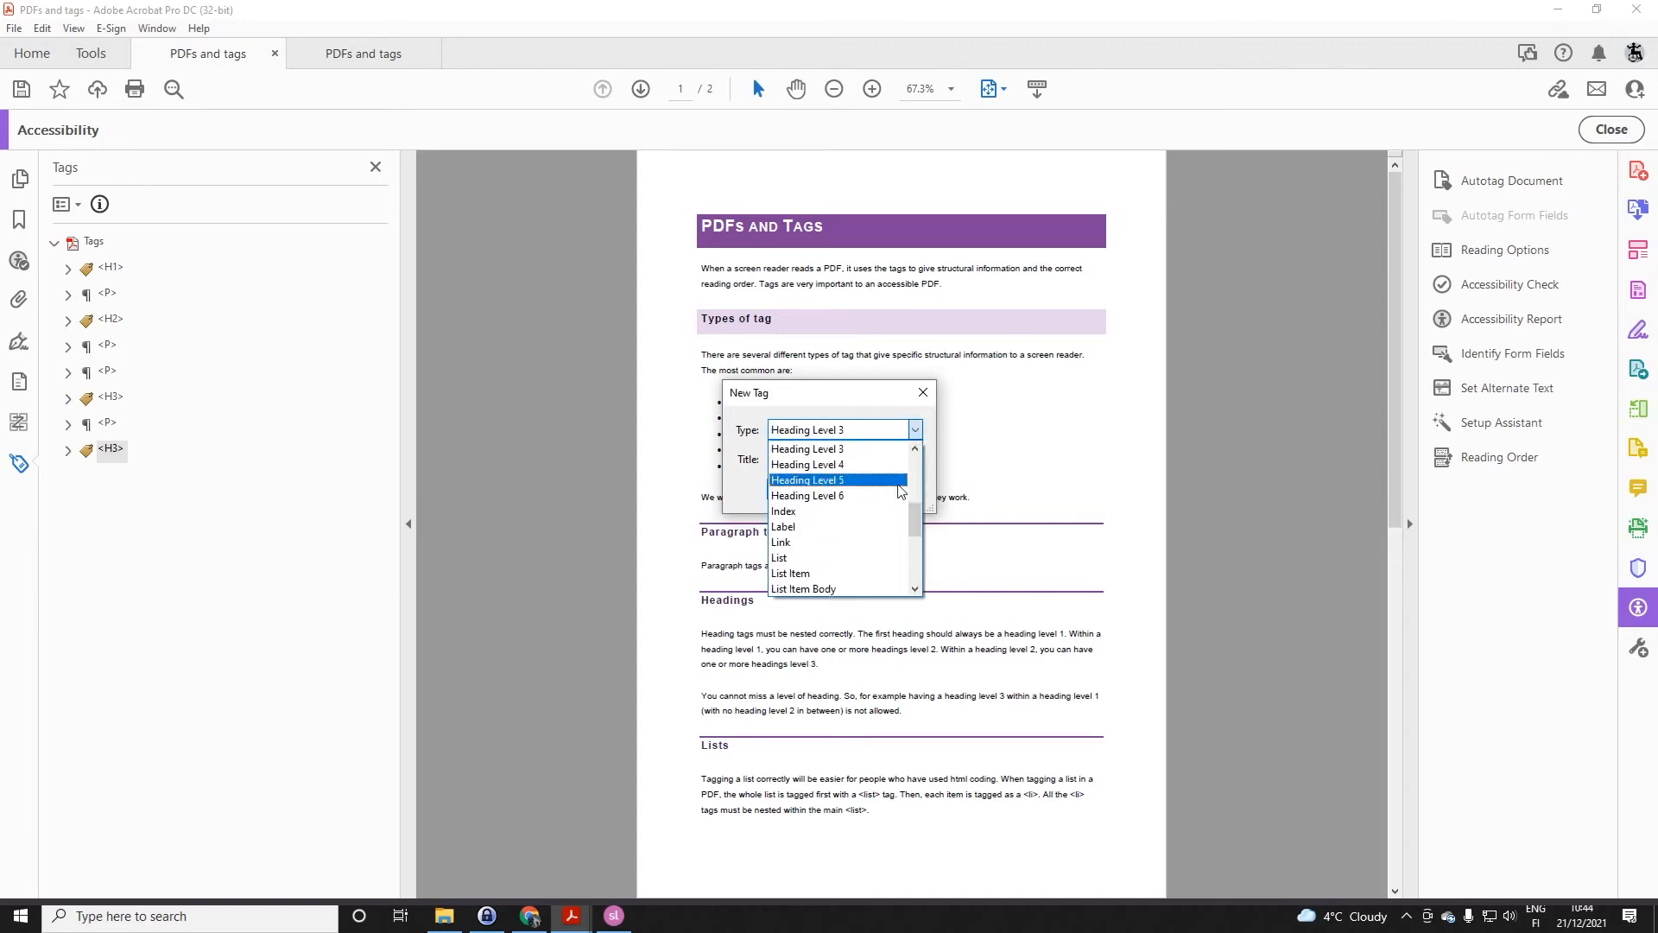
pyautogui.scroll(-3, 885, 481)
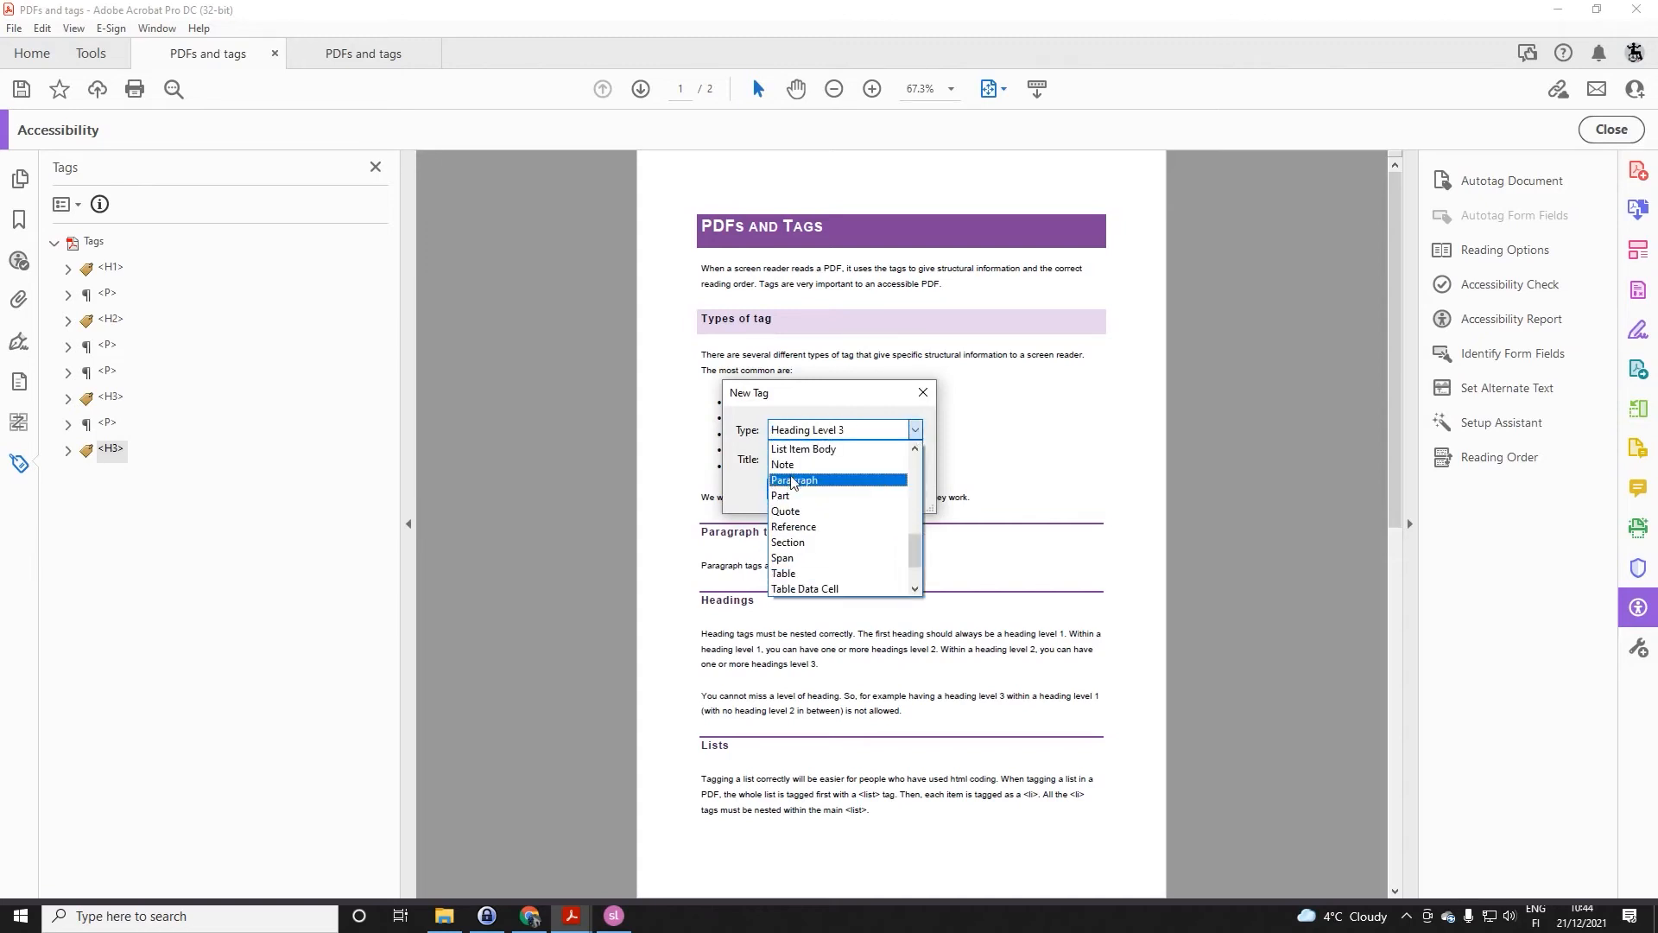
pyautogui.click(793, 481)
pyautogui.click(796, 492)
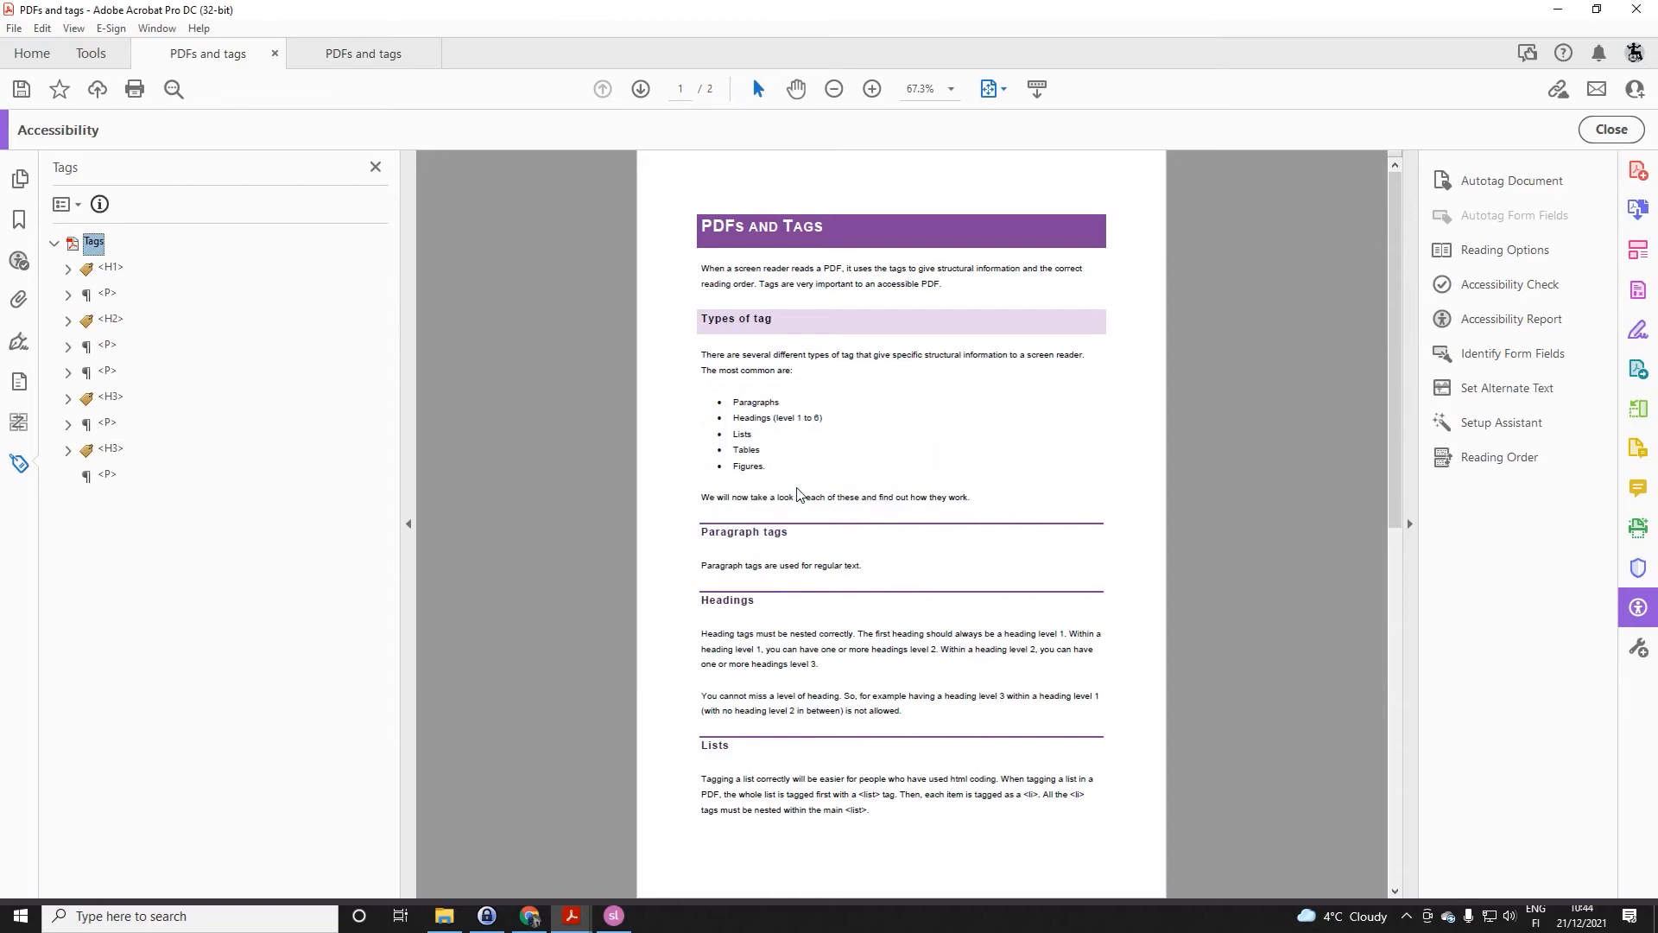
# - Tag the three-line paragraph starting "Heading tags must be nested correctly" with the empty <P> tag and collapse it
pyautogui.click(107, 476)
pyautogui.moveTo(701, 631); pyautogui.dragTo(820, 666)
pyautogui.rightClick(108, 476)
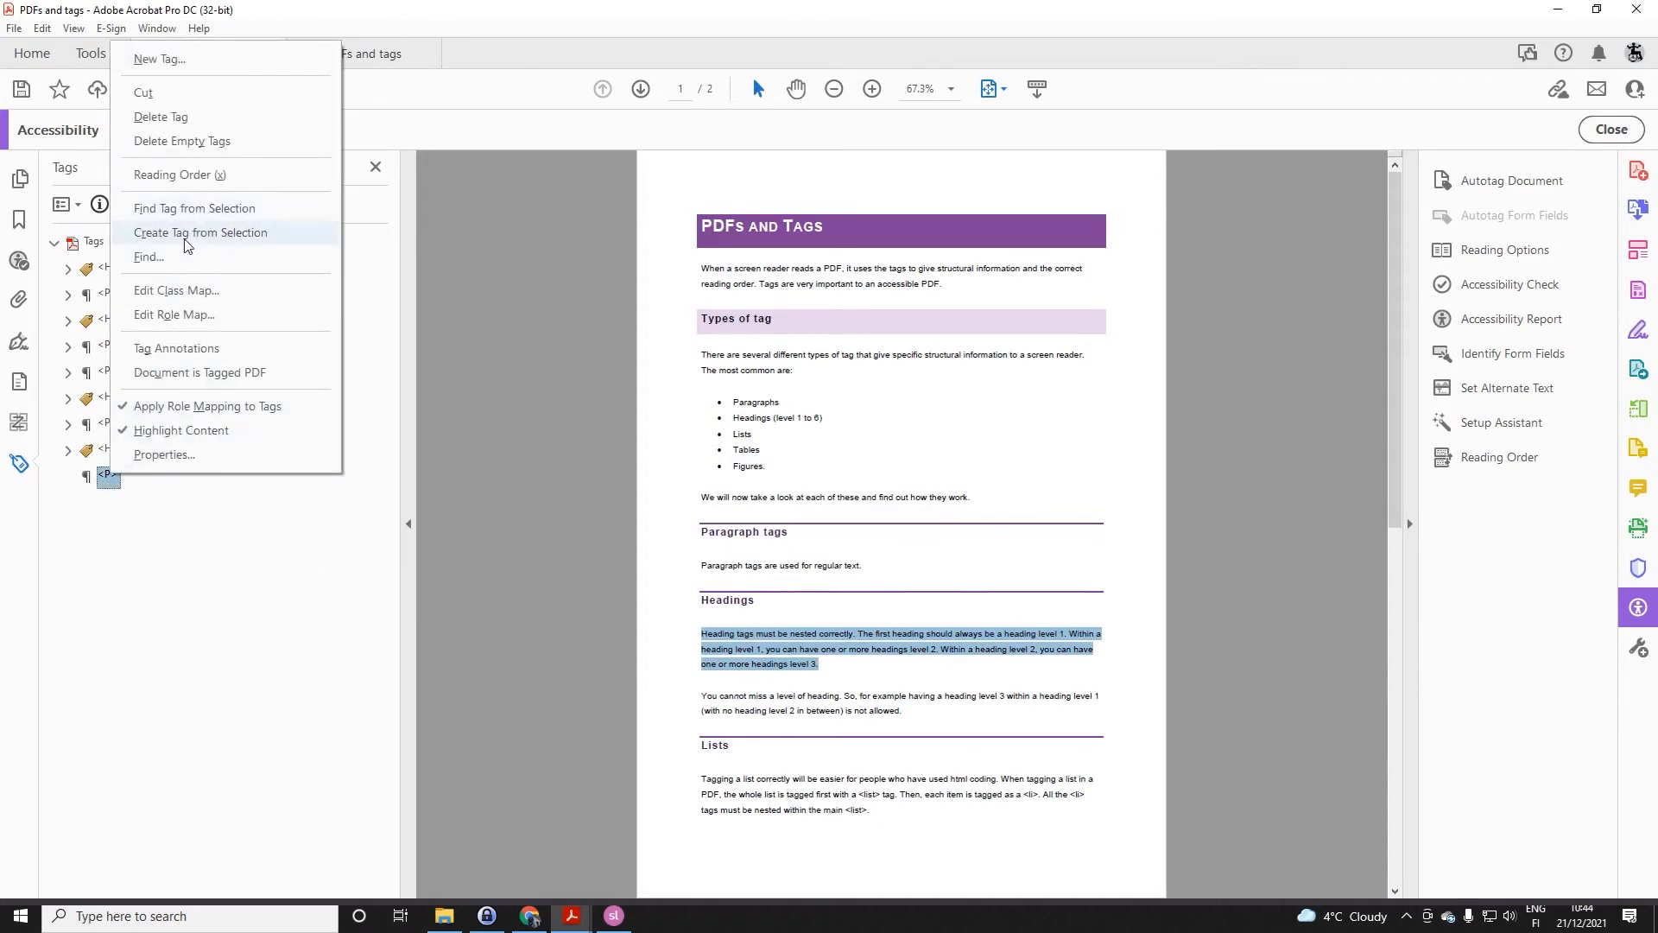
pyautogui.click(185, 235)
pyautogui.click(68, 478)
# - Add another Paragraph tag after the <P> tag of the first paragraph under "Headings"
pyautogui.rightClick(104, 477)
pyautogui.click(148, 492)
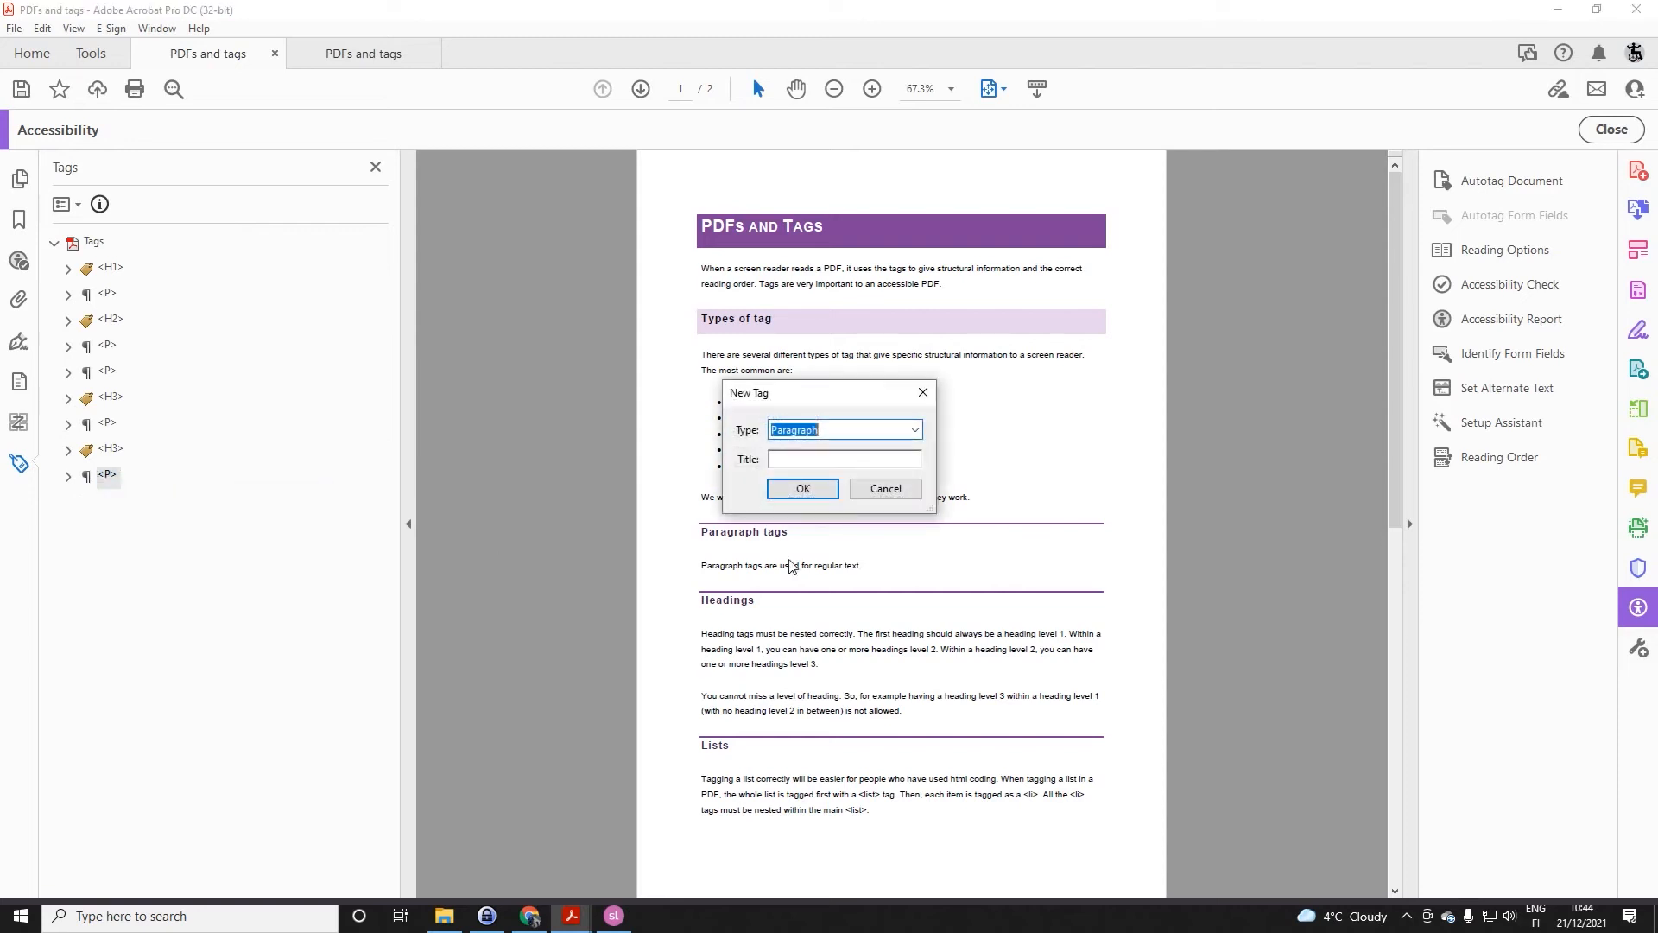
pyautogui.click(799, 491)
# - Tag the paragraph starting "You cannot miss a level of heading" with the empty <P> tag, collapse it and check the last two tags' highlights
pyautogui.click(105, 503)
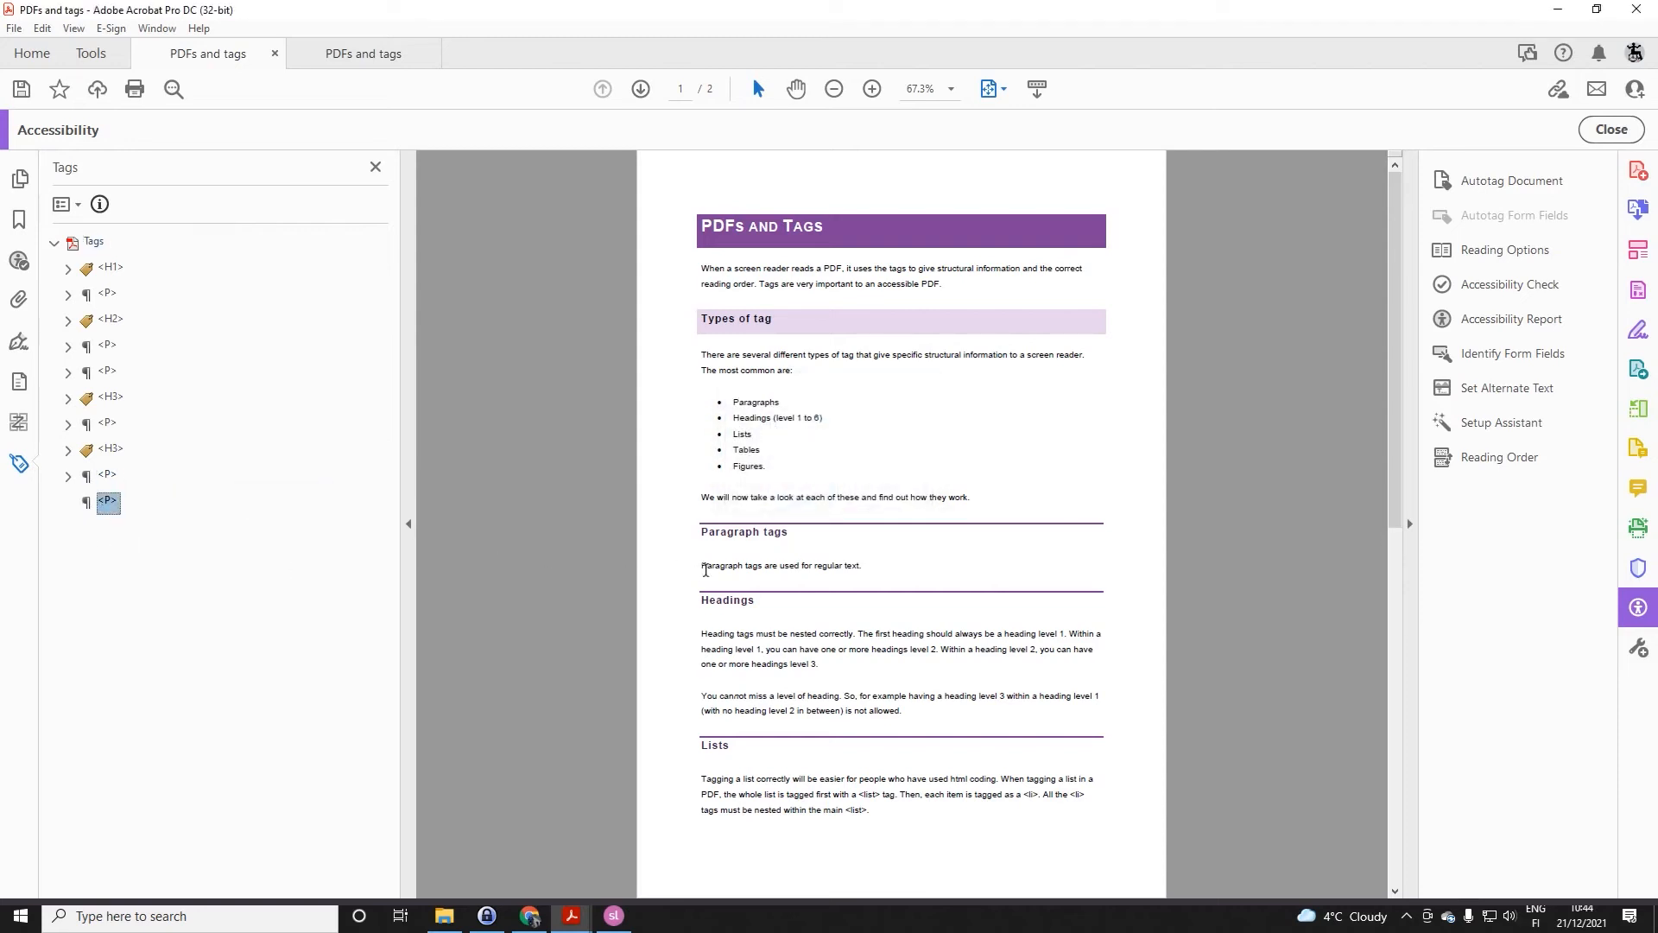
pyautogui.moveTo(698, 695); pyautogui.dragTo(911, 716)
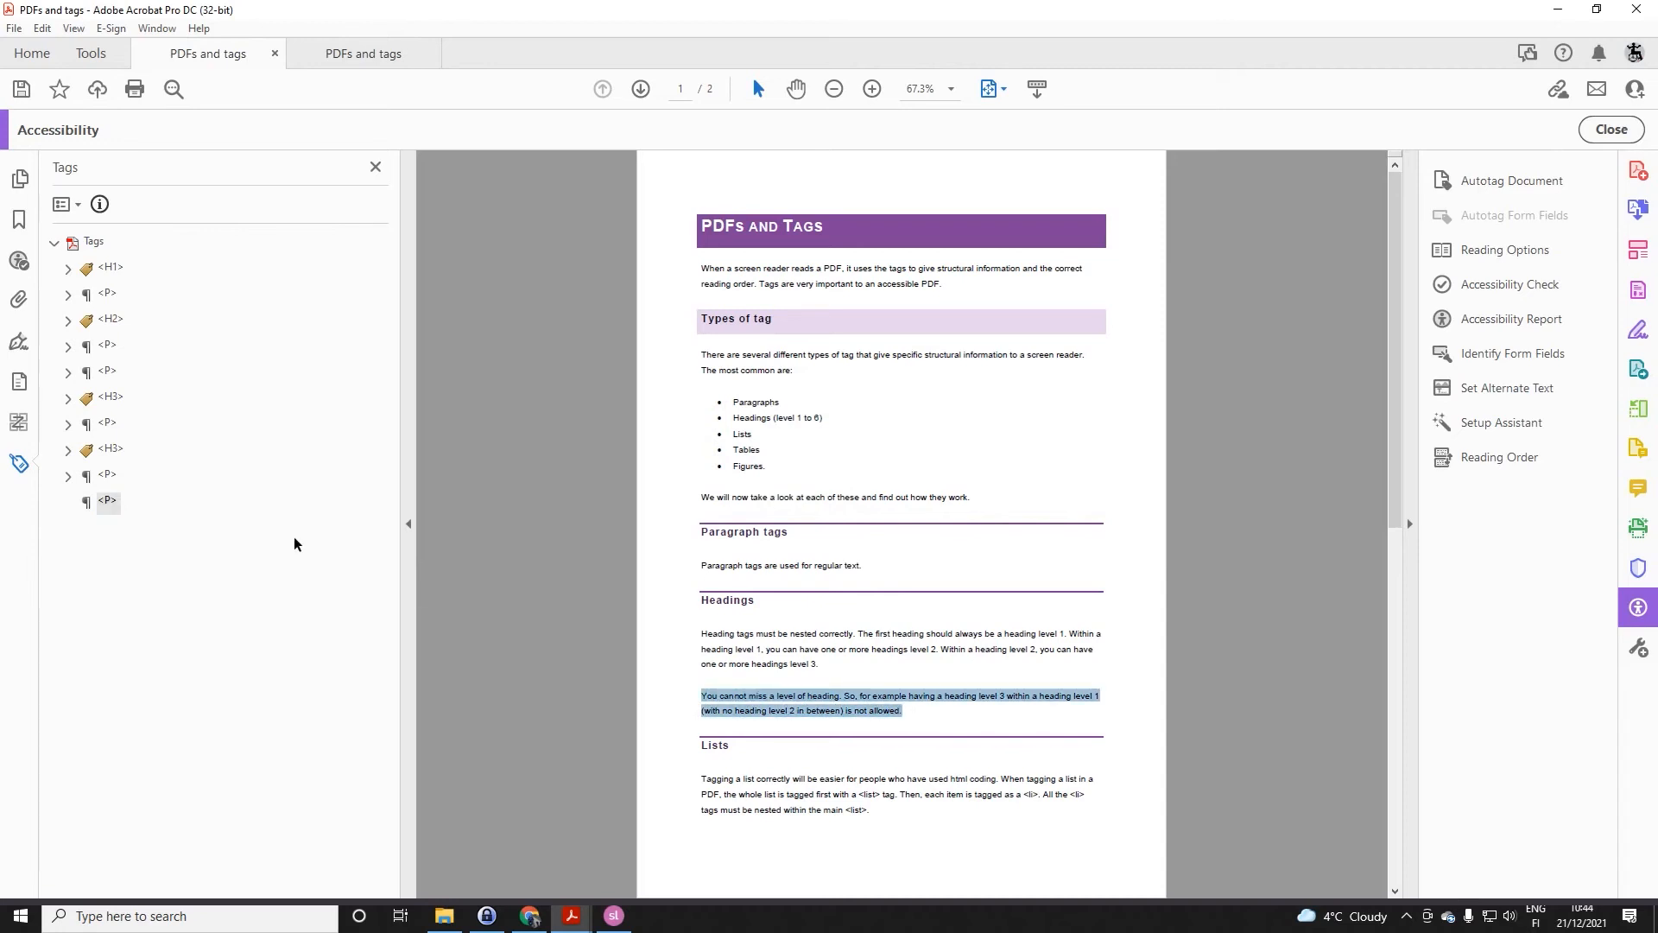
pyautogui.rightClick(104, 505)
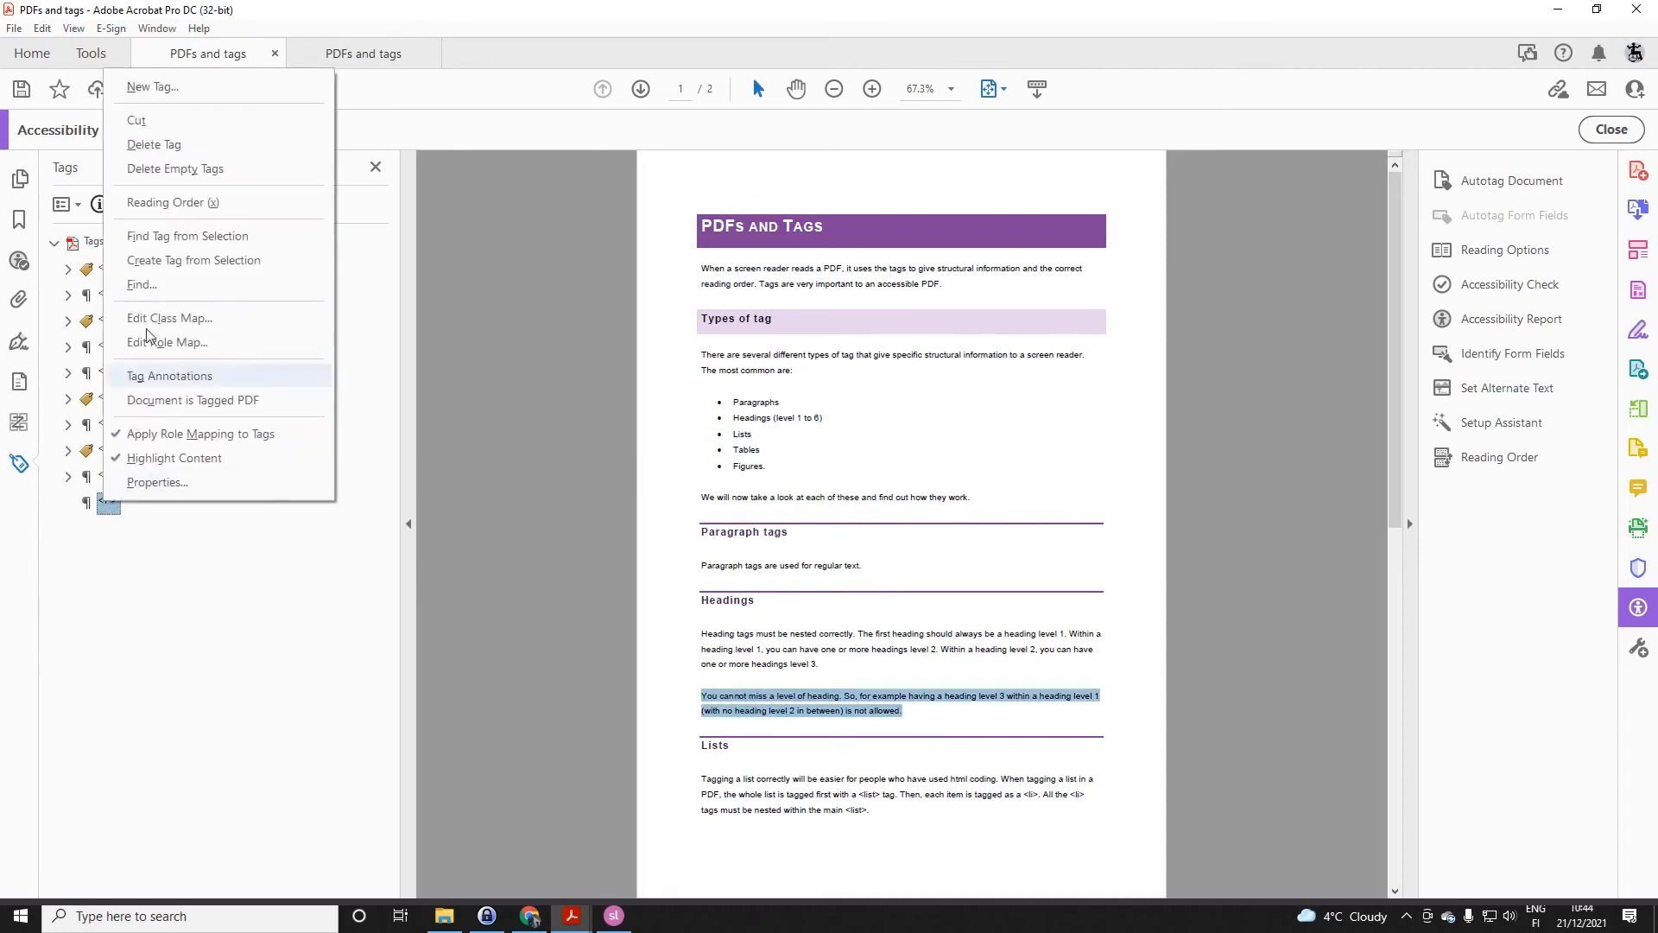
pyautogui.click(155, 264)
pyautogui.click(68, 502)
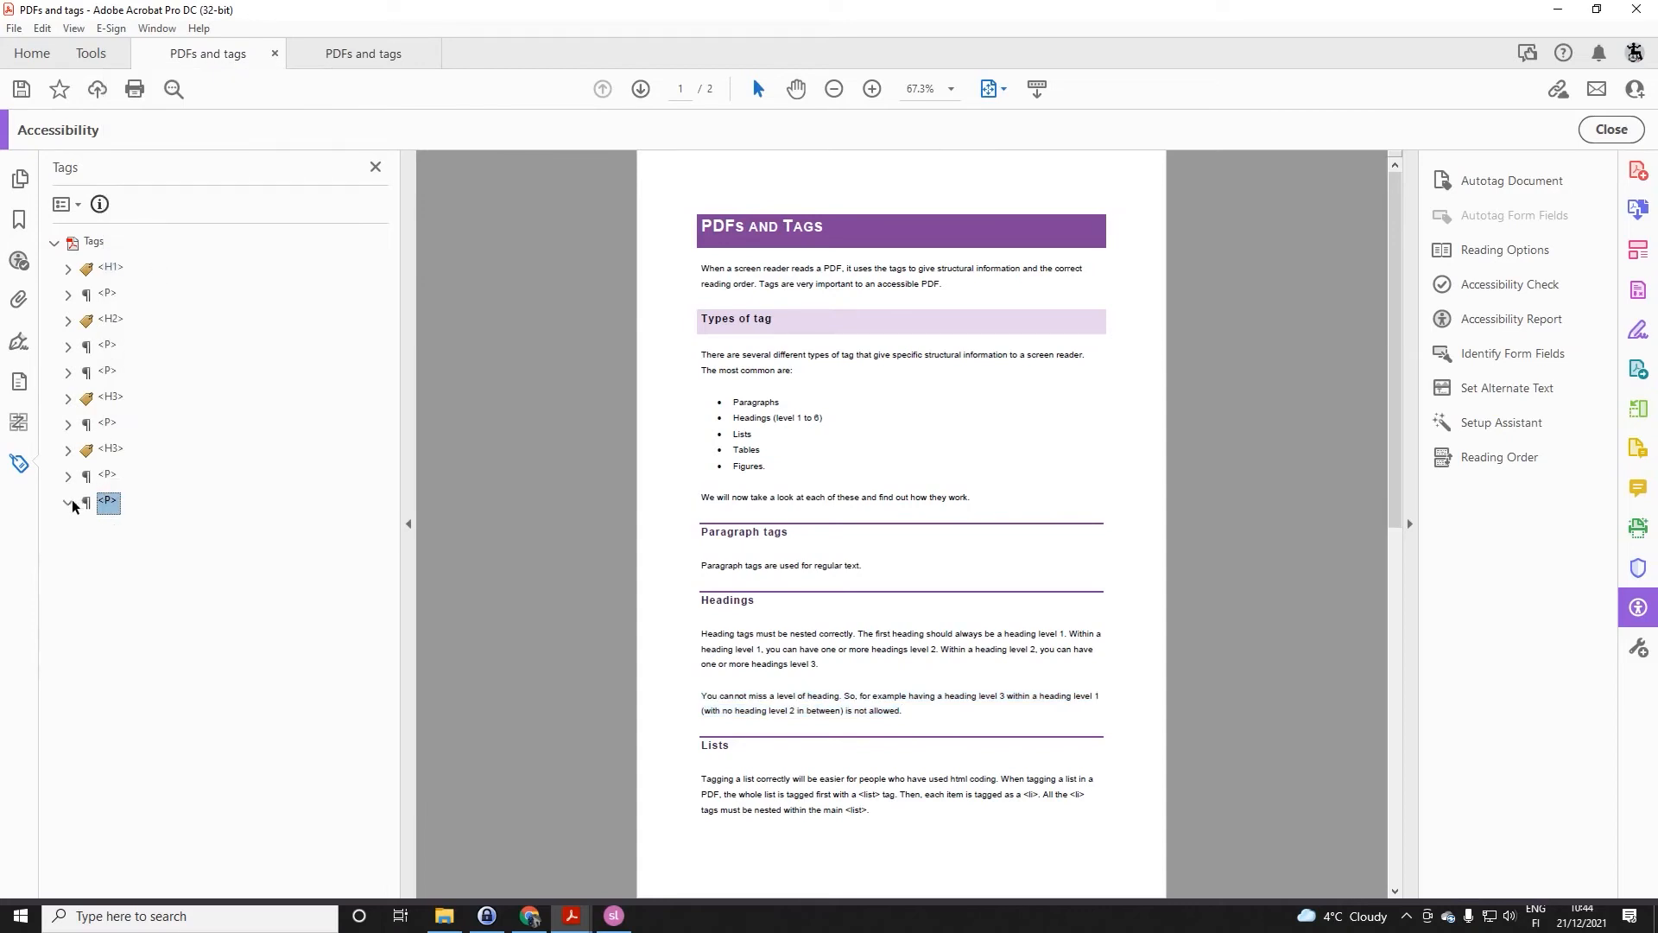
pyautogui.click(108, 476)
pyautogui.click(108, 502)
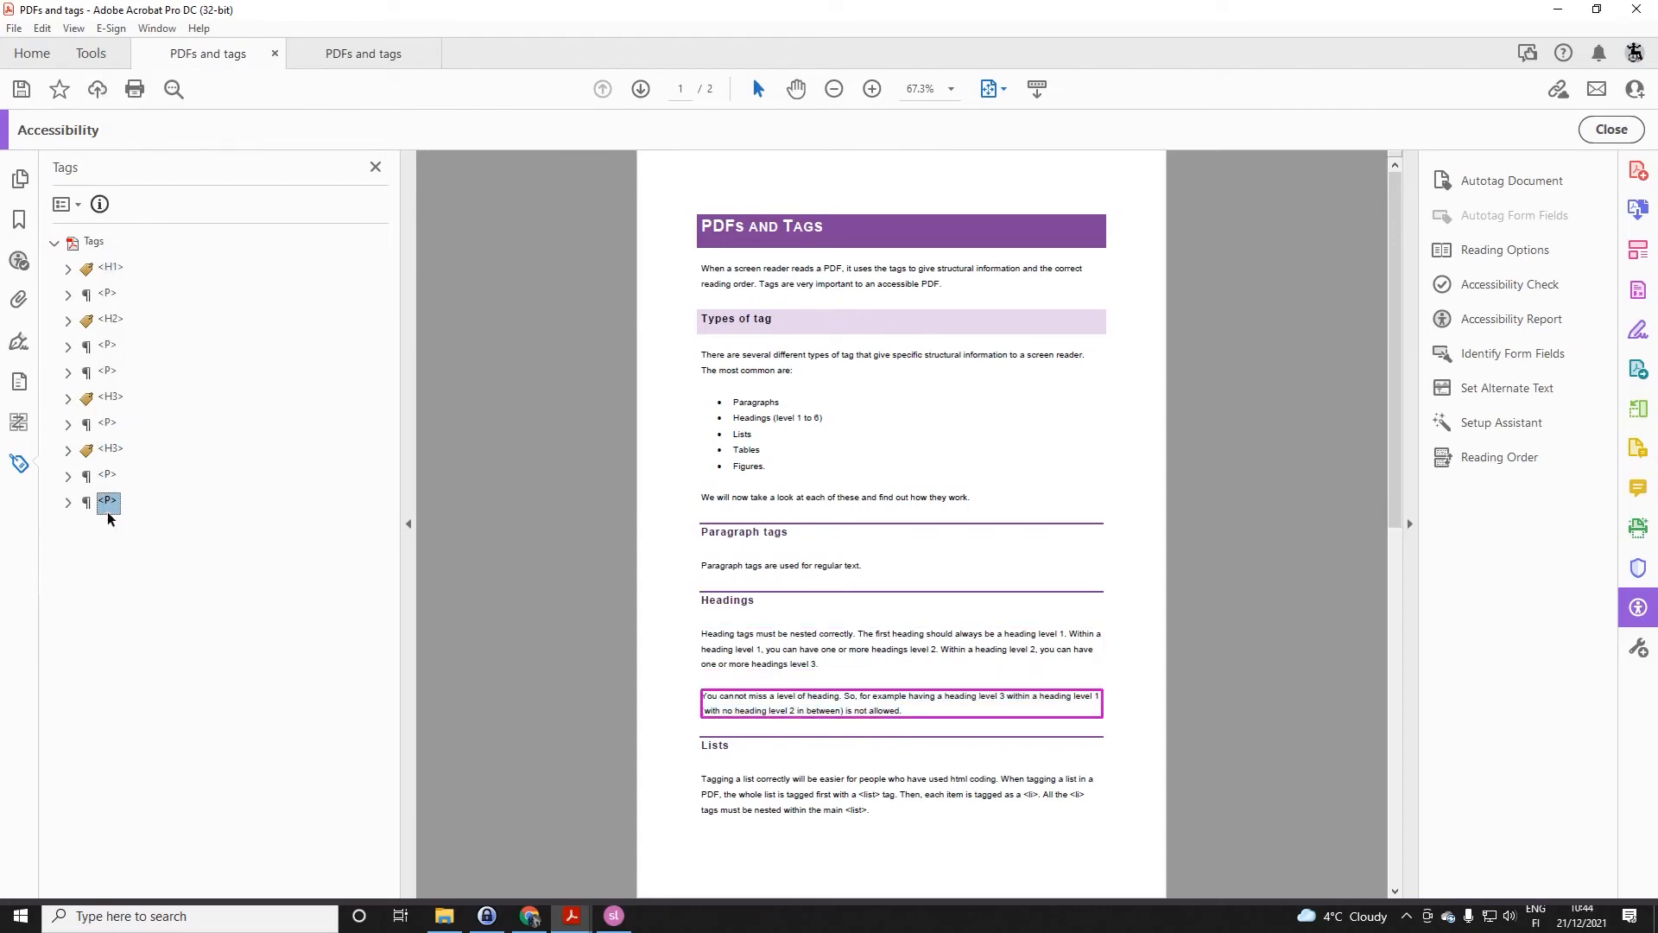
# - Add a new Heading Level 3 tag after the last <P> tag of the "Headings" section
pyautogui.rightClick(108, 503)
pyautogui.click(189, 59)
pyautogui.click(916, 433)
pyautogui.scroll(5, 835, 516)
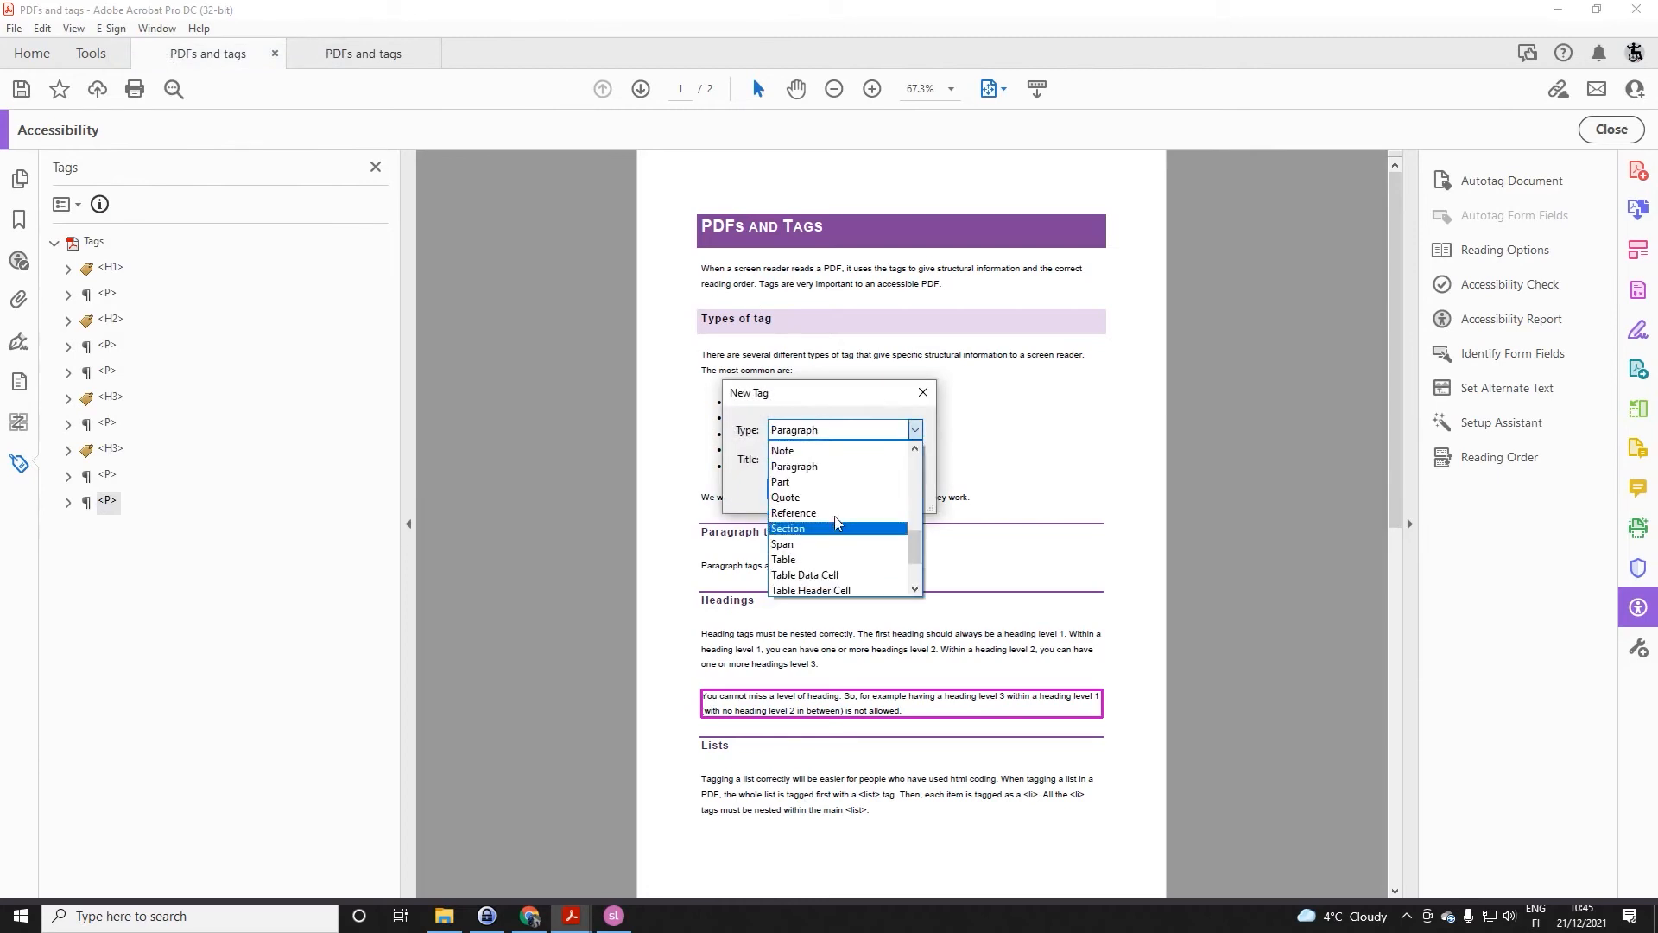
pyautogui.click(831, 511)
pyautogui.click(816, 491)
# - Tag the "Lists" heading text with the empty <H3> tag and collapse the tag
pyautogui.click(115, 531)
pyautogui.moveTo(701, 744); pyautogui.dragTo(730, 744)
pyautogui.rightClick(118, 529)
pyautogui.click(189, 285)
pyautogui.click(68, 527)
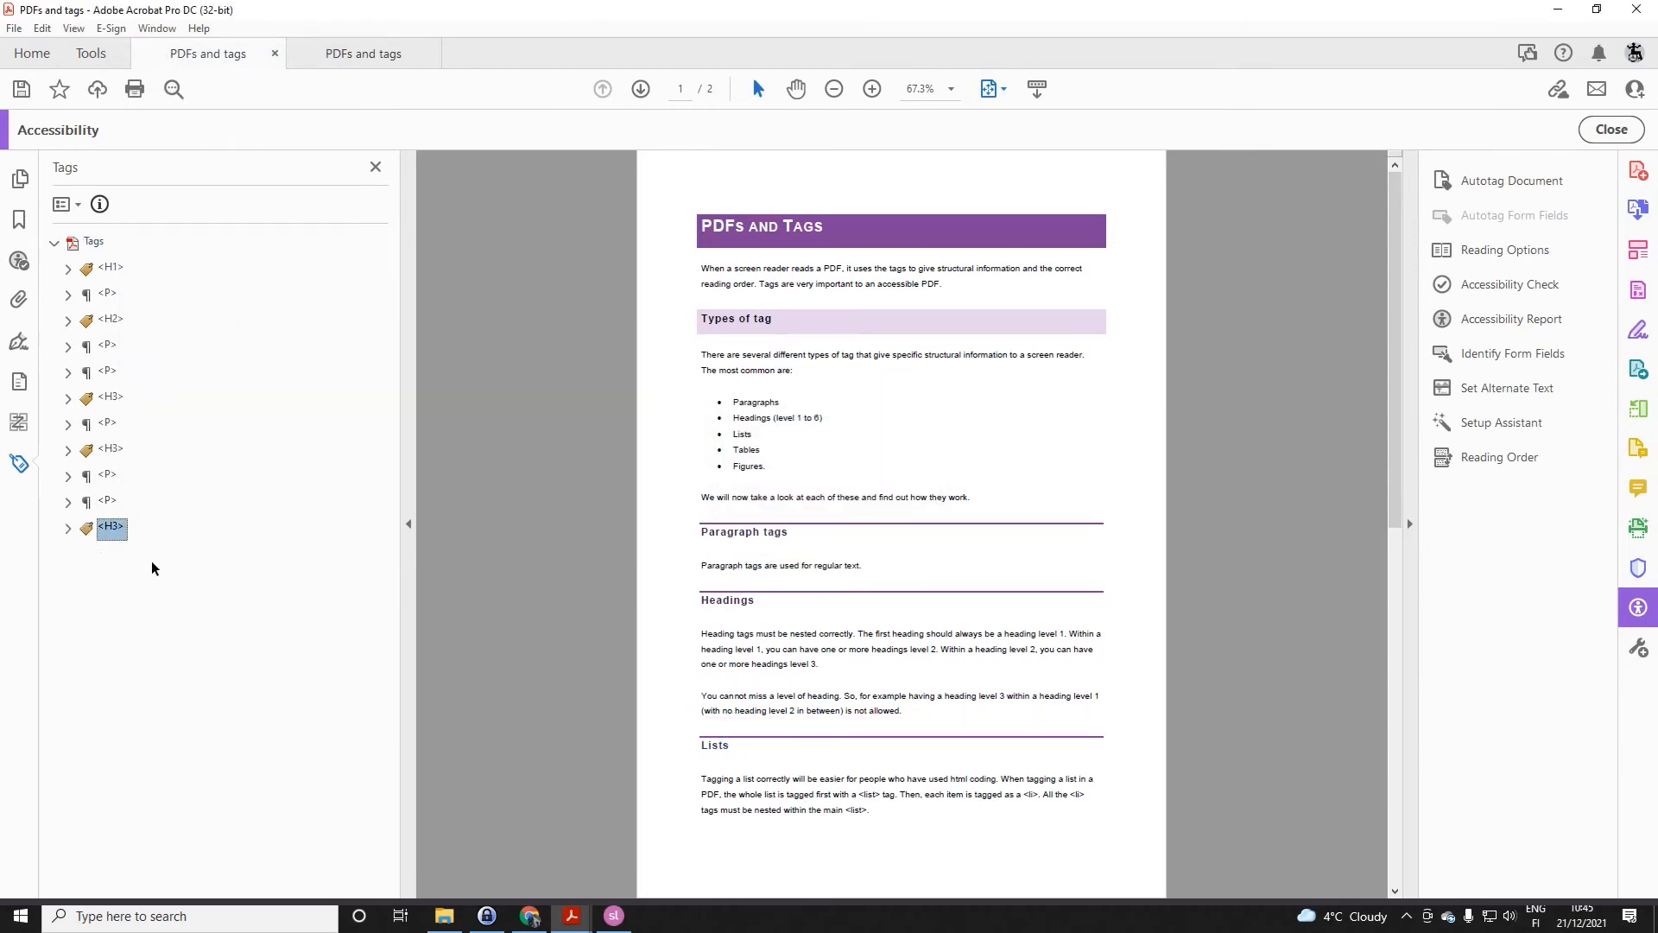
# - Add a new Paragraph tag directly after the "Lists" heading's <H3> tag
pyautogui.rightClick(111, 528)
pyautogui.click(172, 130)
pyautogui.click(915, 431)
pyautogui.scroll(-2, 839, 551)
pyautogui.click(794, 548)
pyautogui.click(817, 491)
# - Tag the three-line paragraph starting "Tagging a list correctly" with the empty <P> tag
pyautogui.moveTo(700, 779); pyautogui.dragTo(872, 812)
pyautogui.rightClick(108, 552)
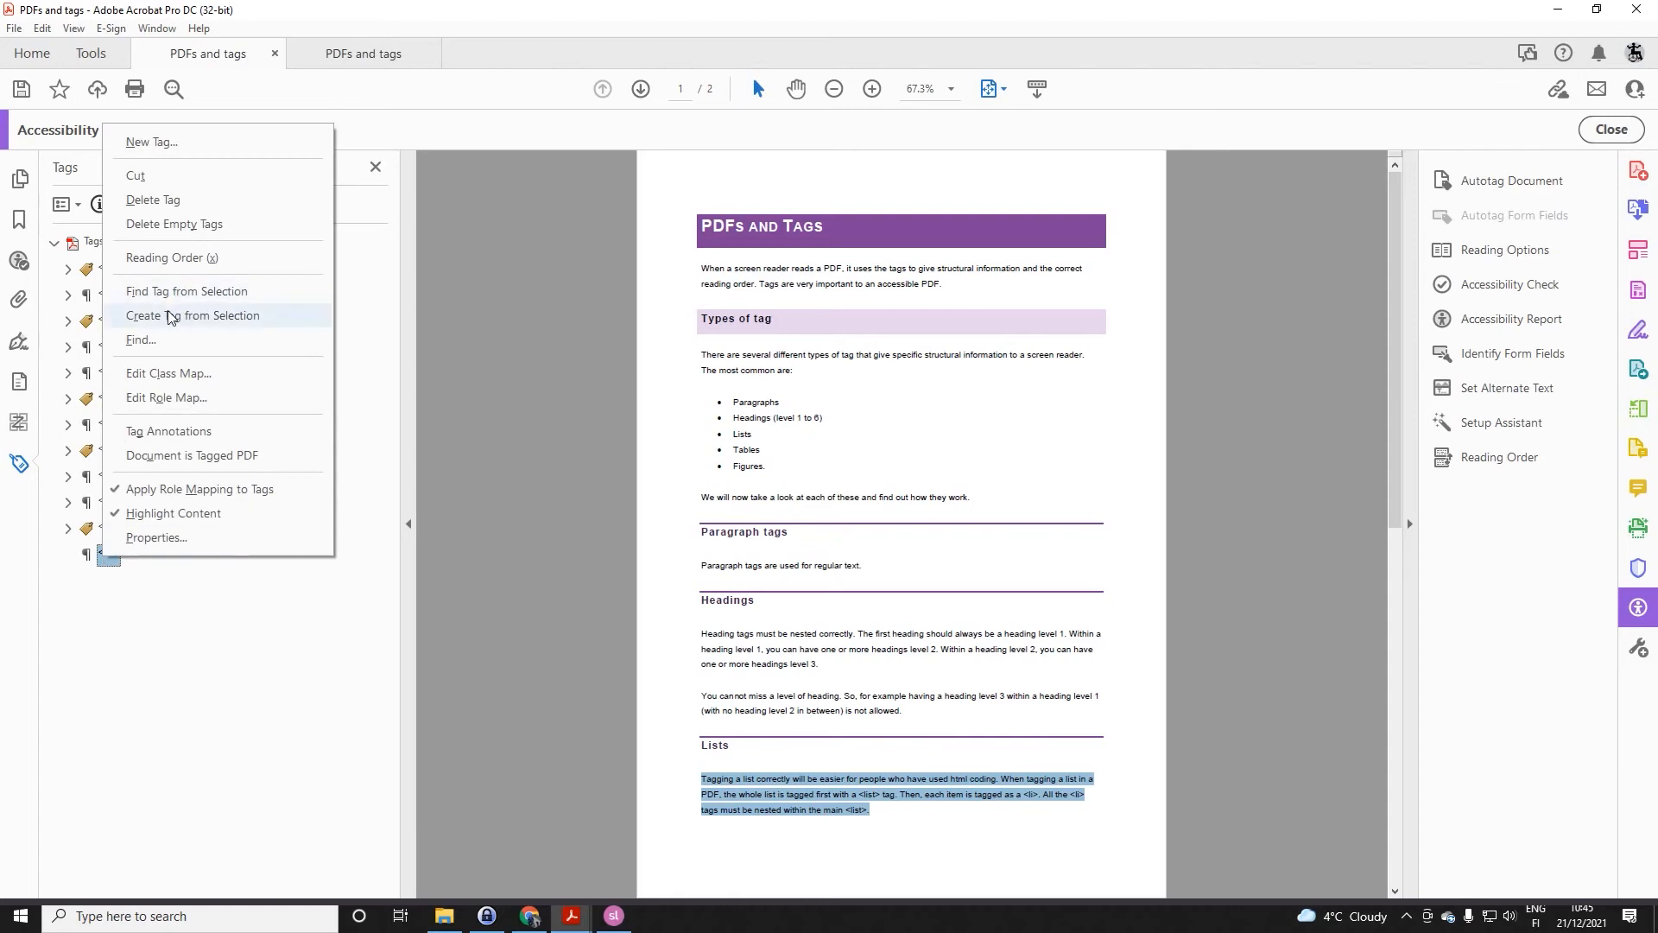
pyautogui.click(170, 317)
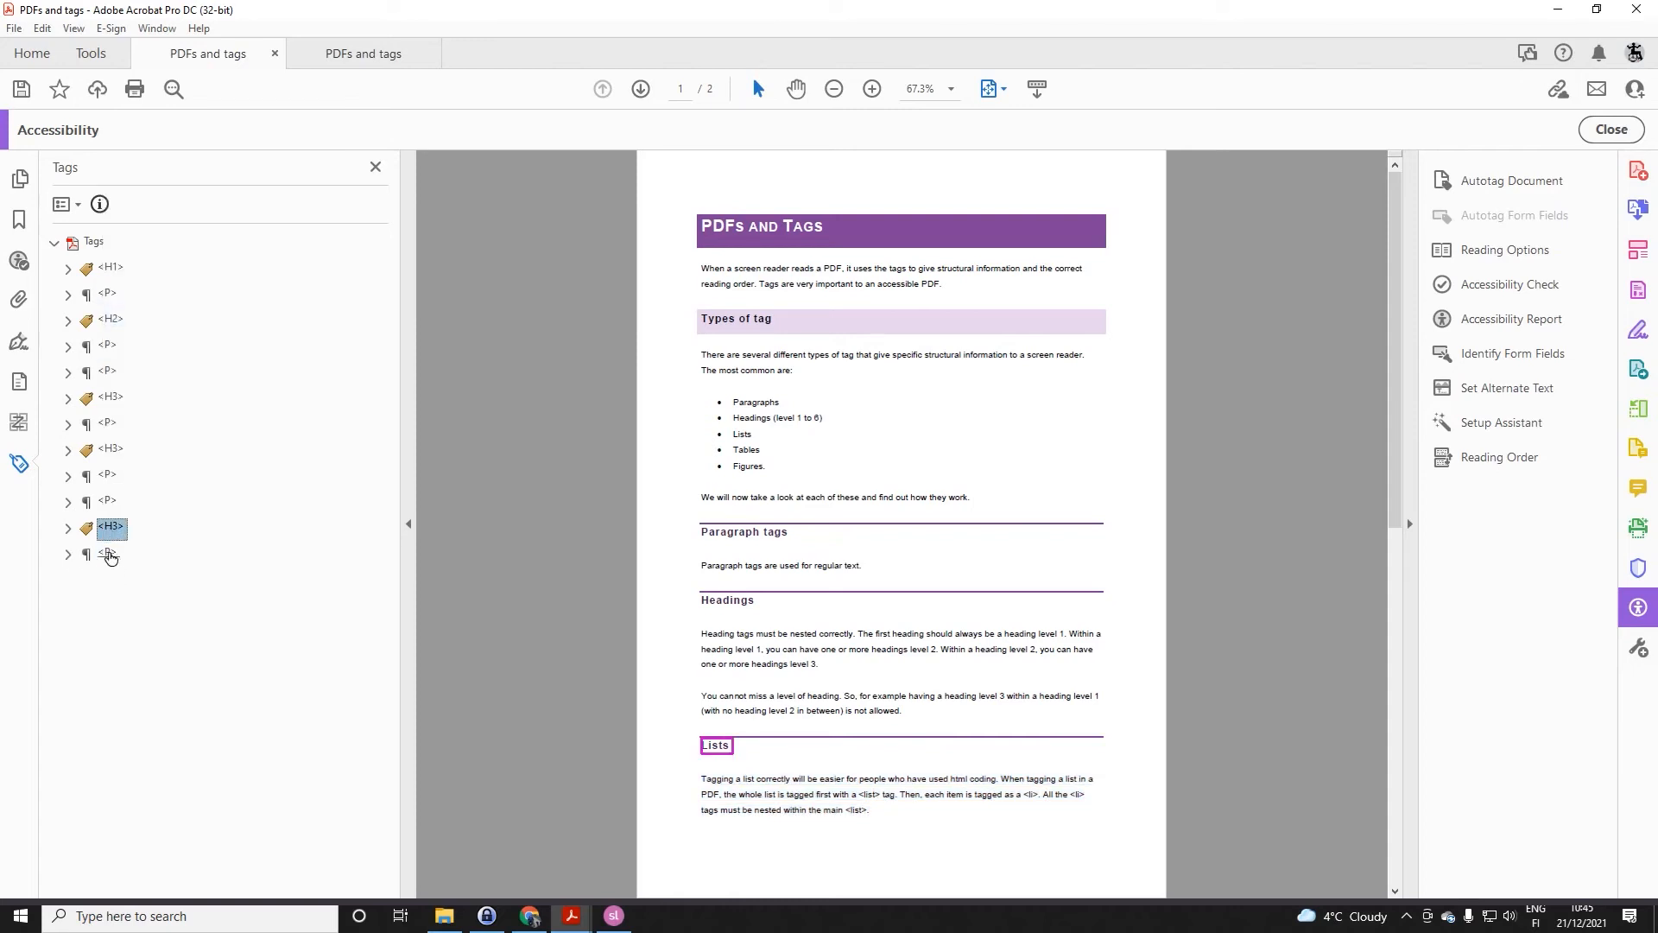
# - Add a new Heading Level 3 tag after the <P> tag of the "Lists" section
pyautogui.rightClick(107, 554)
pyautogui.click(154, 104)
pyautogui.click(914, 429)
pyautogui.scroll(5, 852, 509)
pyautogui.click(850, 510)
pyautogui.click(802, 489)
# - Tag the "Tables" heading text on page 2 with the empty <H3> tag and check its highlighted content
pyautogui.click(112, 581)
pyautogui.click(642, 88)
pyautogui.moveTo(691, 223); pyautogui.dragTo(817, 225)
pyautogui.rightClick(111, 580)
pyautogui.click(216, 341)
pyautogui.click(112, 580)
pyautogui.click(98, 591)
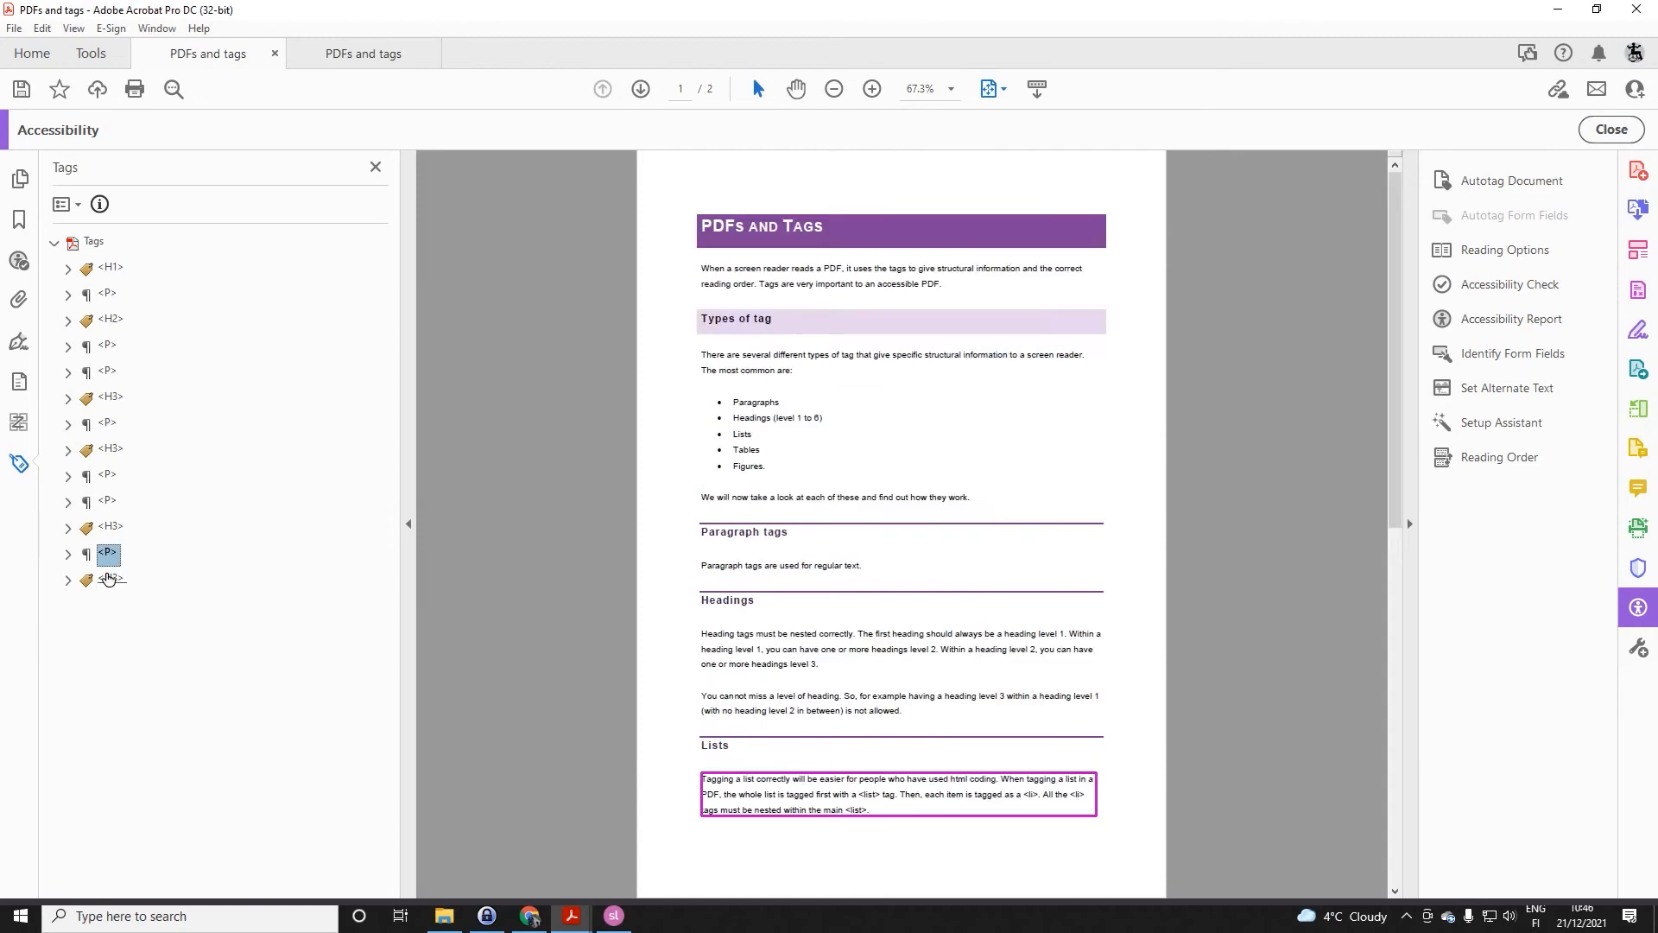
# - Add a new Paragraph tag directly after the "Tables" heading's <H3> tag
pyautogui.rightClick(113, 583)
pyautogui.click(204, 137)
pyautogui.click(915, 429)
pyautogui.scroll(-3, 822, 484)
pyautogui.click(821, 480)
pyautogui.press('Return')
# - Tag the two-line paragraph above the table, starting "Table tags are also easier to understand", with the empty <P> tag and check its highlight
pyautogui.moveTo(701, 256); pyautogui.dragTo(940, 274)
pyautogui.rightClick(108, 606)
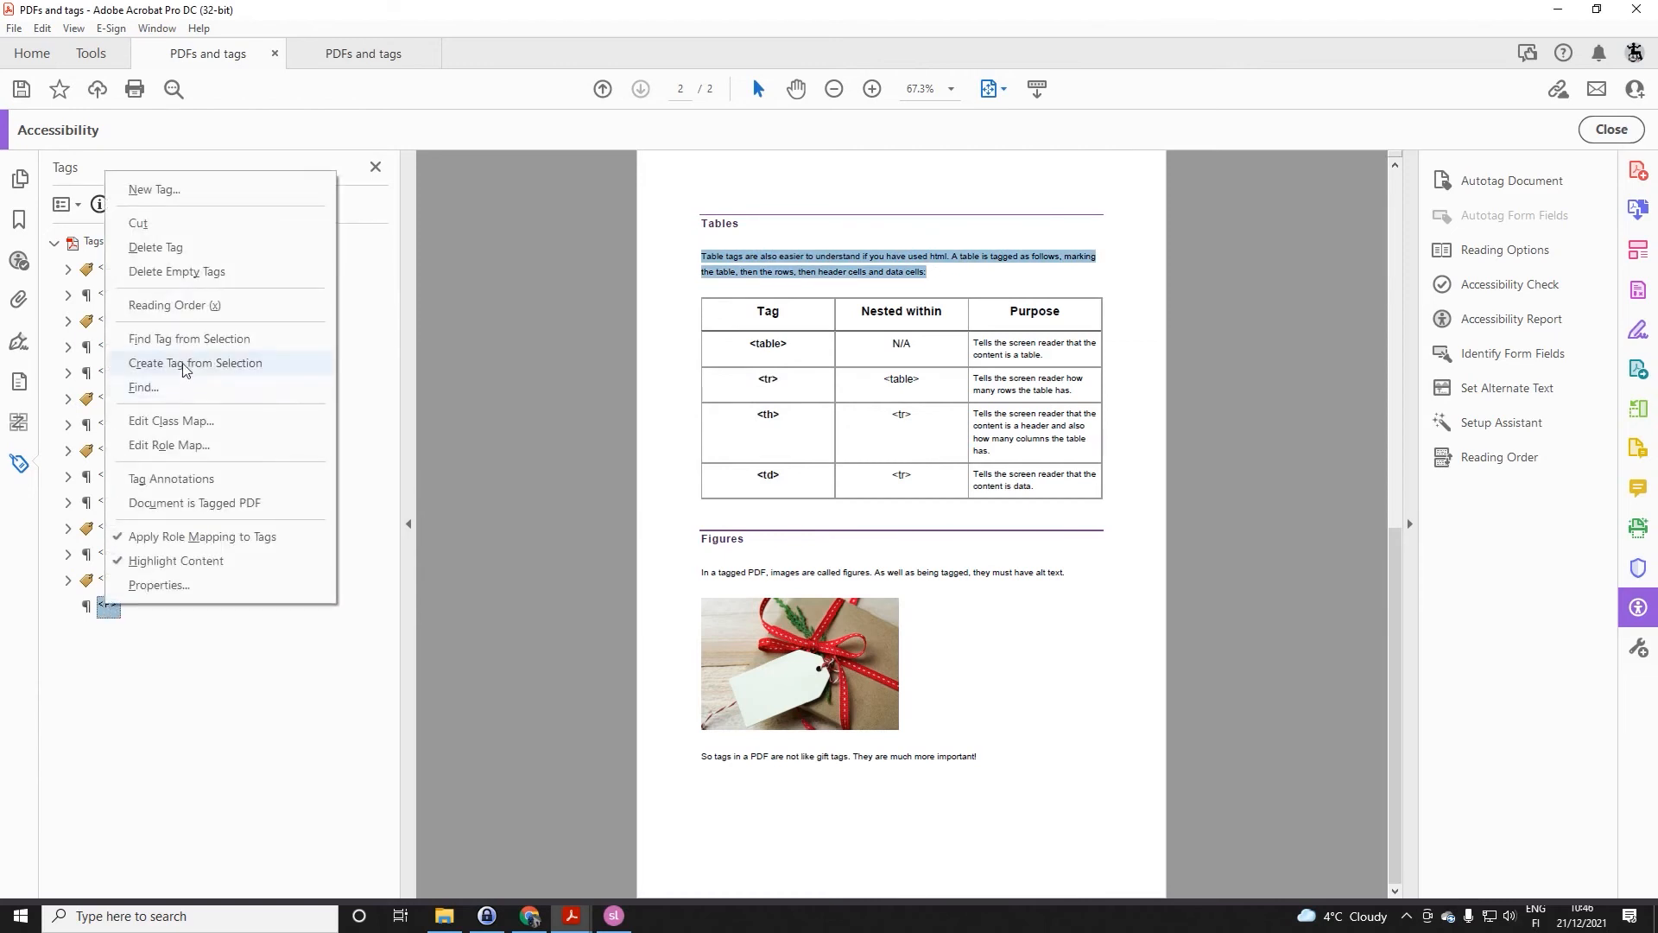
pyautogui.click(183, 363)
pyautogui.click(111, 589)
pyautogui.click(108, 606)
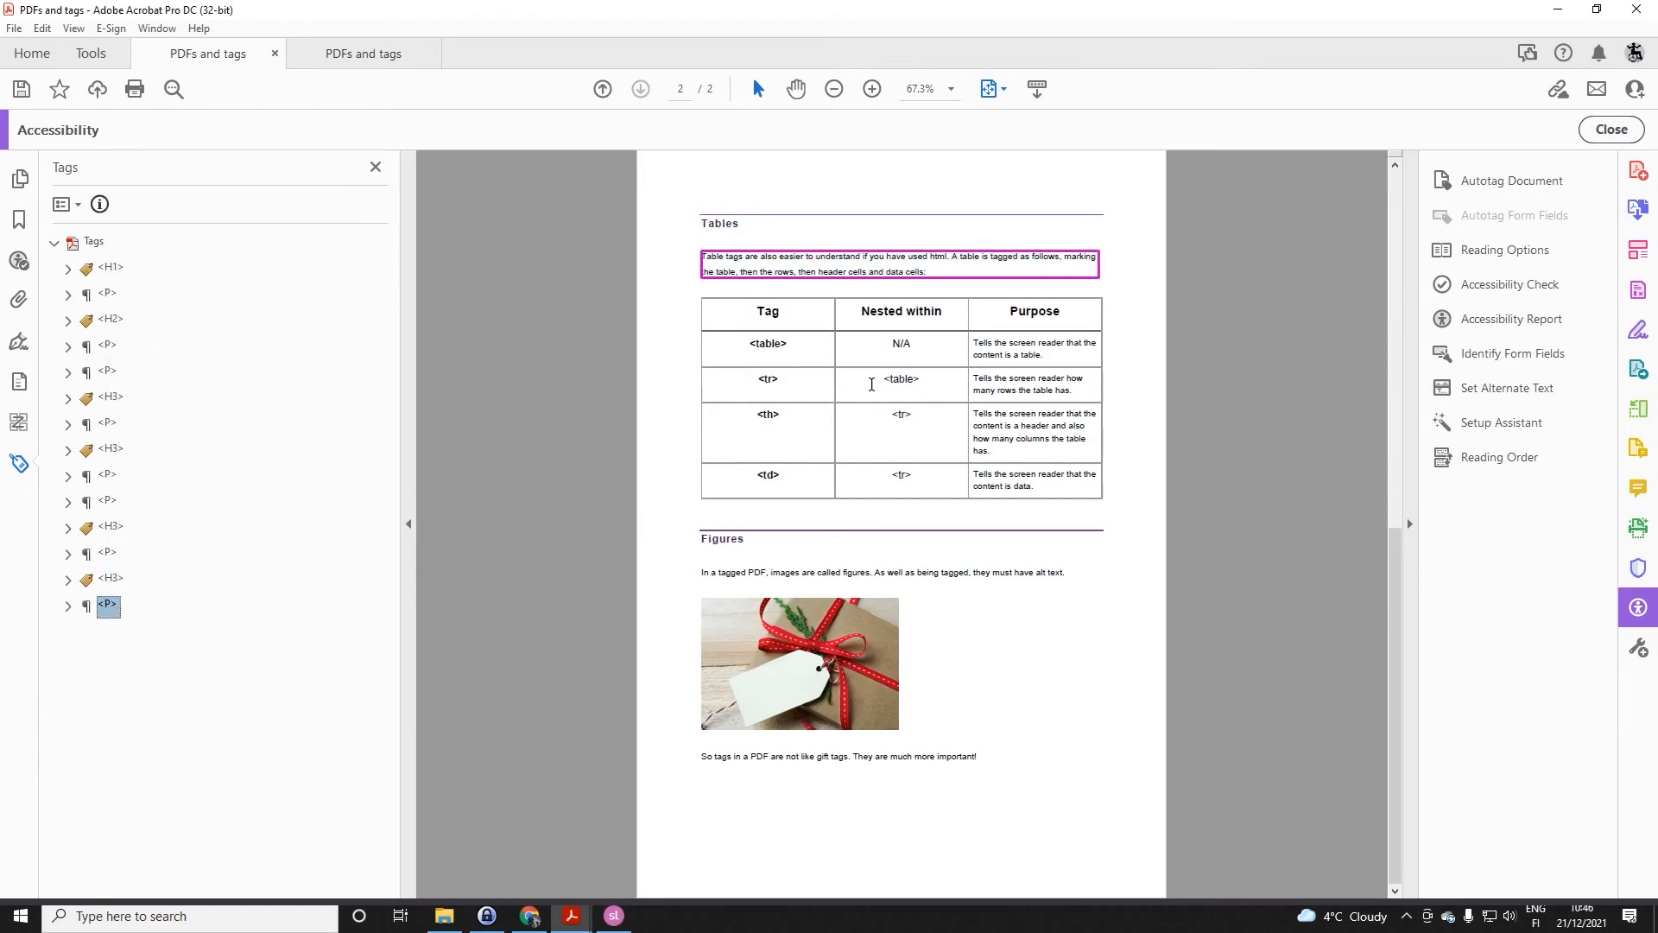
# - Add a new Heading Level 3 tag directly after the <P> tag of the "Tables" section
pyautogui.rightClick(106, 608)
pyautogui.click(165, 161)
pyautogui.click(833, 430)
pyautogui.scroll(2, 831, 512)
pyautogui.click(834, 467)
pyautogui.click(812, 488)
# - Tag the "Figures" heading text on page 2 with the empty <H3> tag and check its highlighted content
pyautogui.click(112, 630)
pyautogui.moveTo(699, 537); pyautogui.dragTo(763, 538)
pyautogui.rightClick(114, 632)
pyautogui.click(173, 392)
pyautogui.click(68, 633)
pyautogui.click(115, 632)
pyautogui.click(111, 607)
# - Add a new Paragraph tag directly after the "Figures" heading's <H3> tag
pyautogui.rightClick(114, 632)
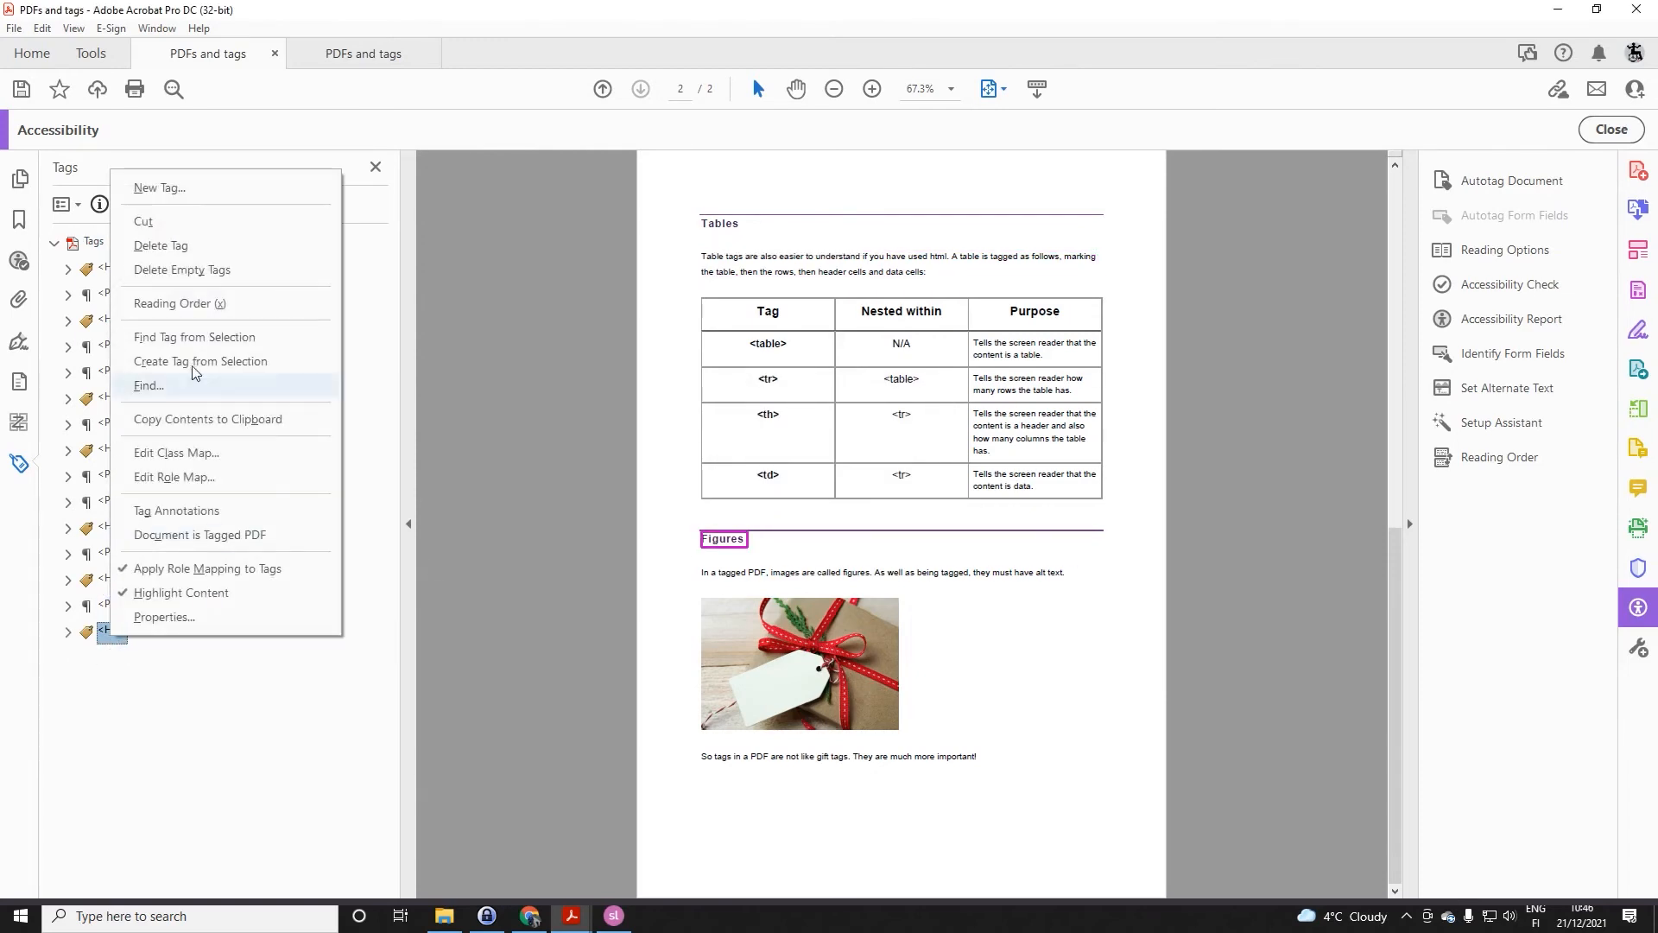
pyautogui.click(159, 185)
pyautogui.click(913, 432)
pyautogui.click(816, 737)
pyautogui.click(803, 488)
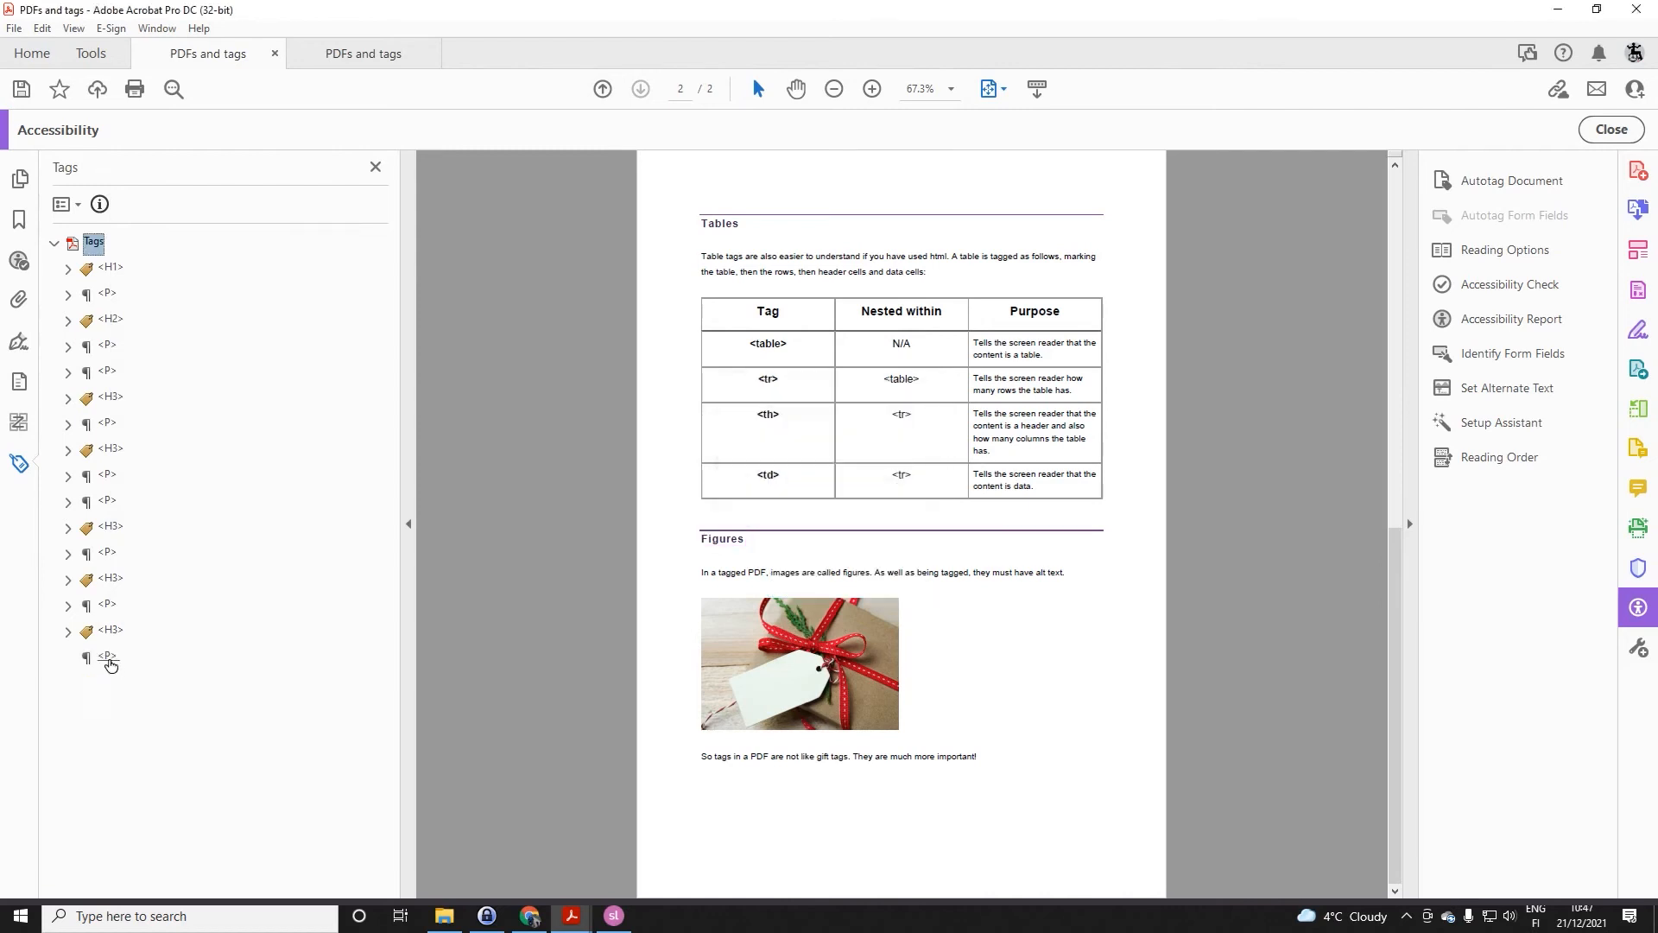
# - Tag the sentence above the gift image, starting "In a tagged PDF, images are called figures", with the empty <P> tag
pyautogui.moveTo(701, 573); pyautogui.dragTo(1068, 572)
pyautogui.rightClick(107, 658)
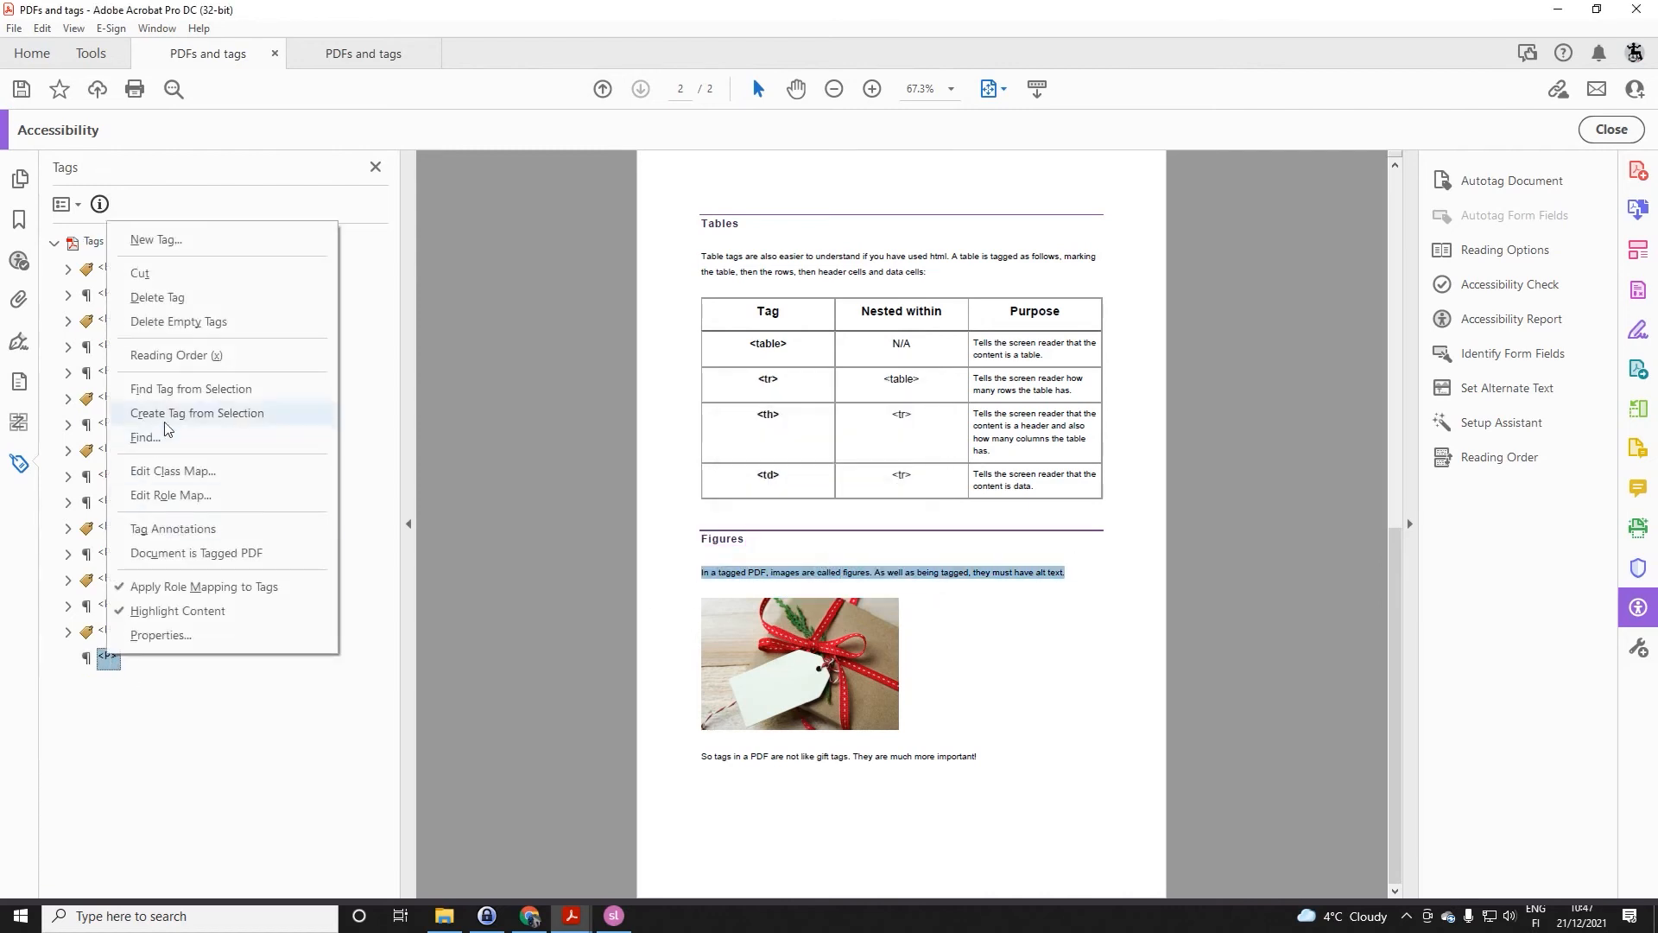
pyautogui.click(186, 415)
pyautogui.click(67, 658)
# - Add another Paragraph tag after the last <P> and use it to tag the closing sentence "So tags in a PDF are not like gift tags..."
pyautogui.rightClick(107, 658)
pyautogui.click(143, 258)
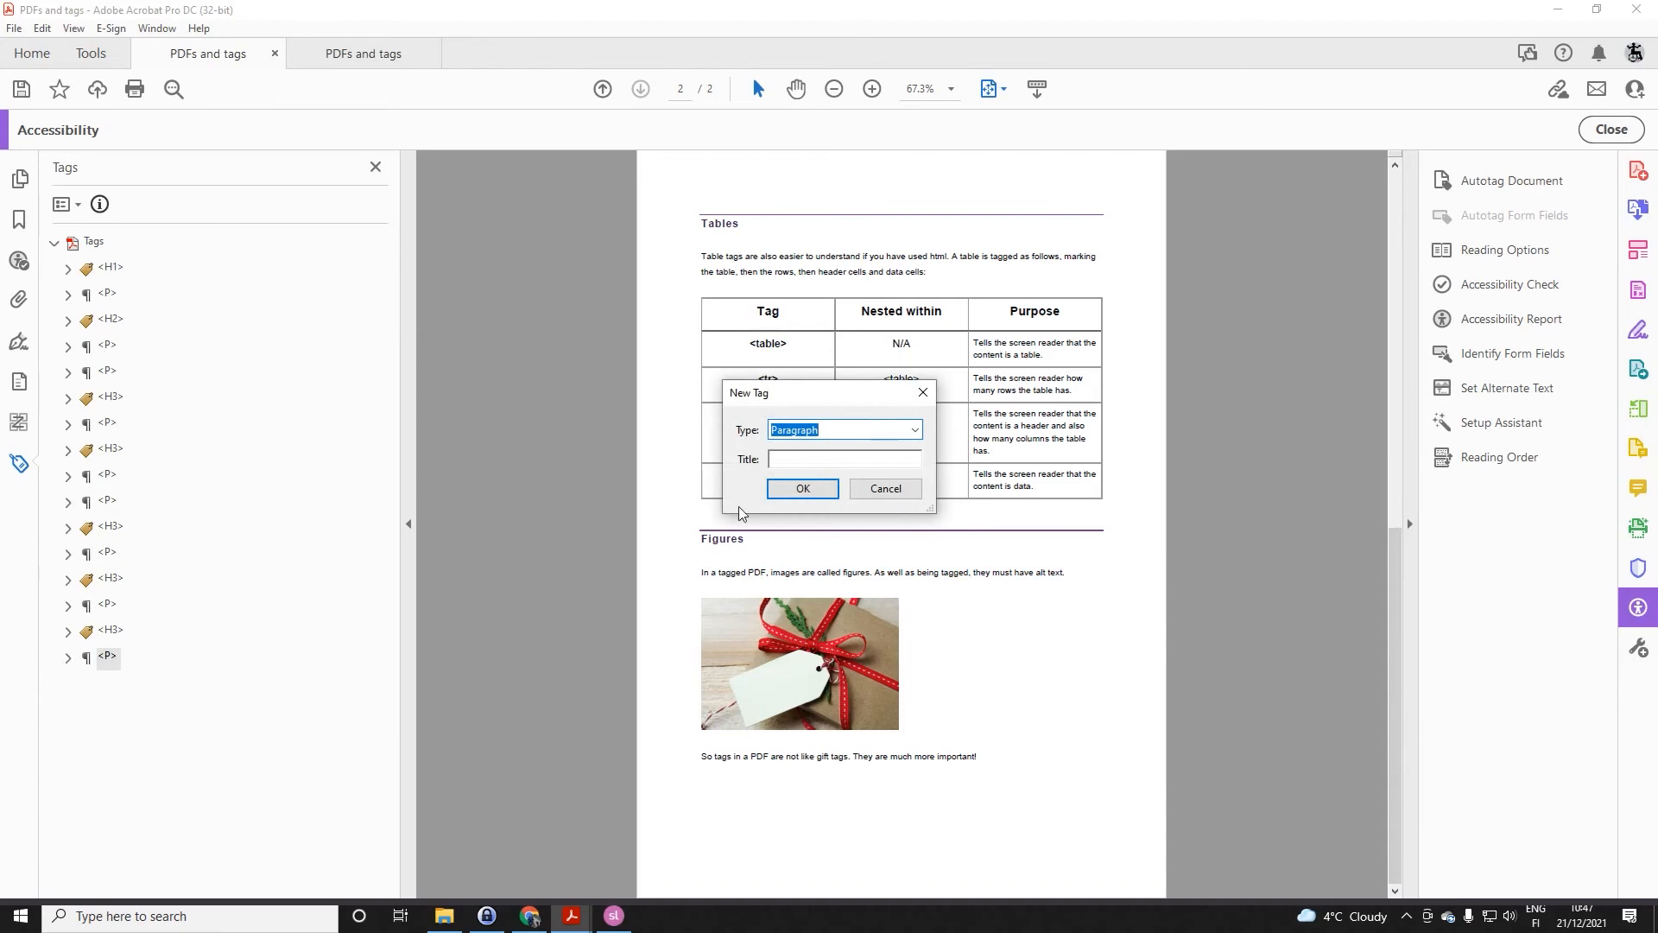
pyautogui.click(796, 488)
pyautogui.moveTo(608, 758); pyautogui.dragTo(985, 759)
pyautogui.rightClick(82, 683)
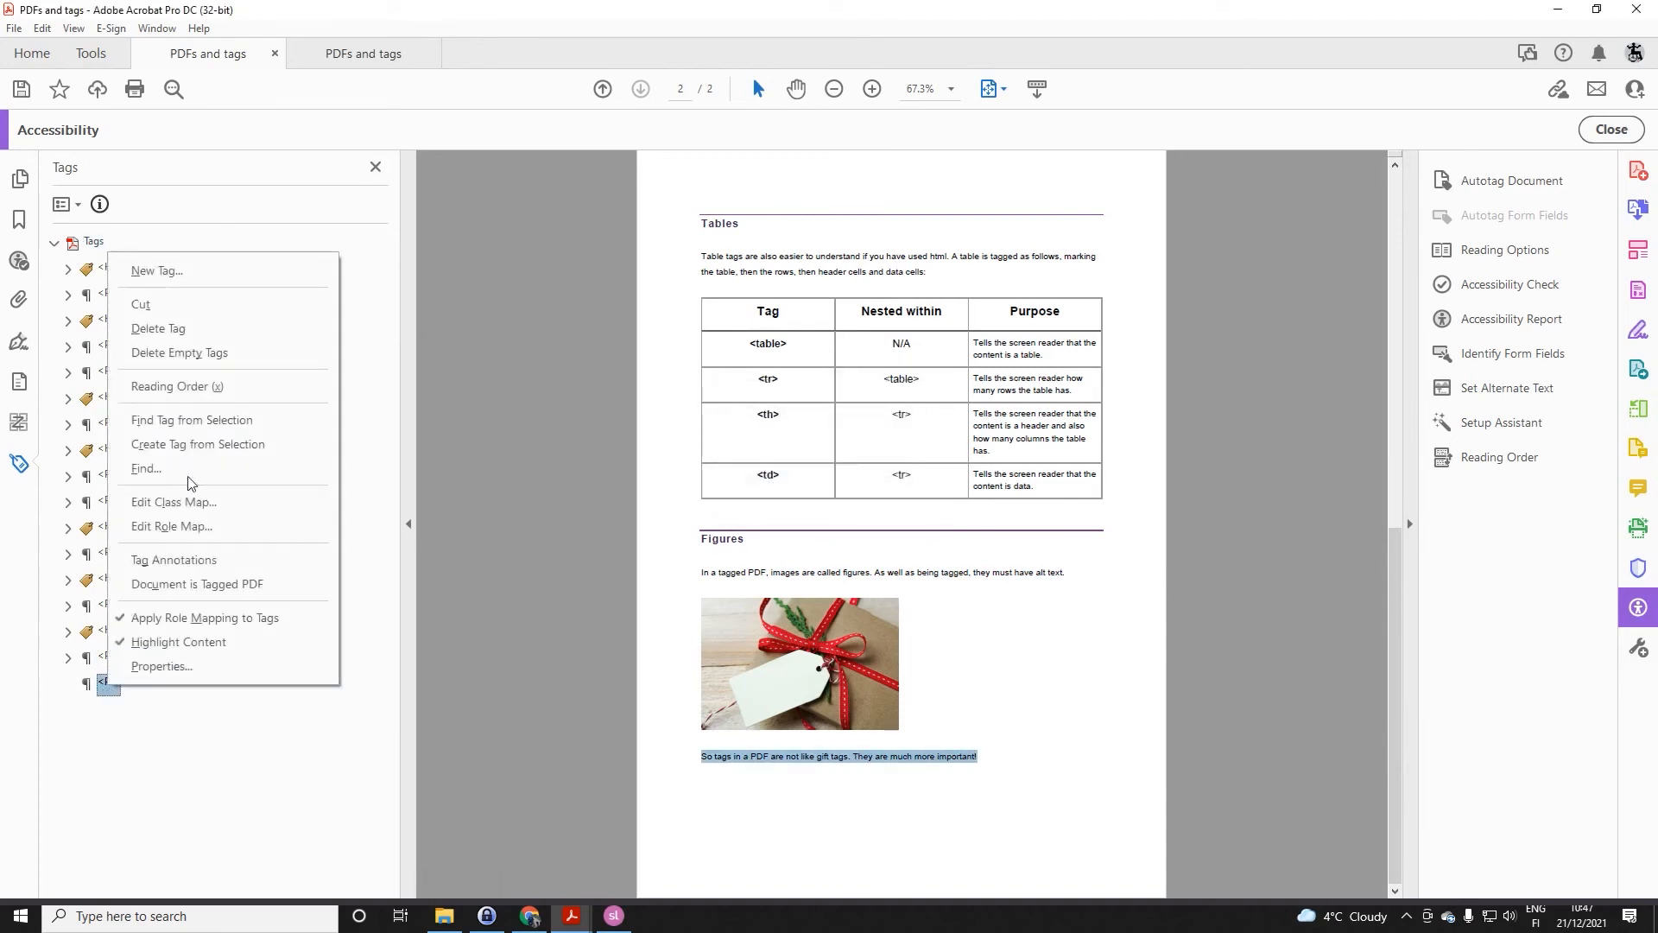
pyautogui.click(173, 441)
pyautogui.click(68, 683)
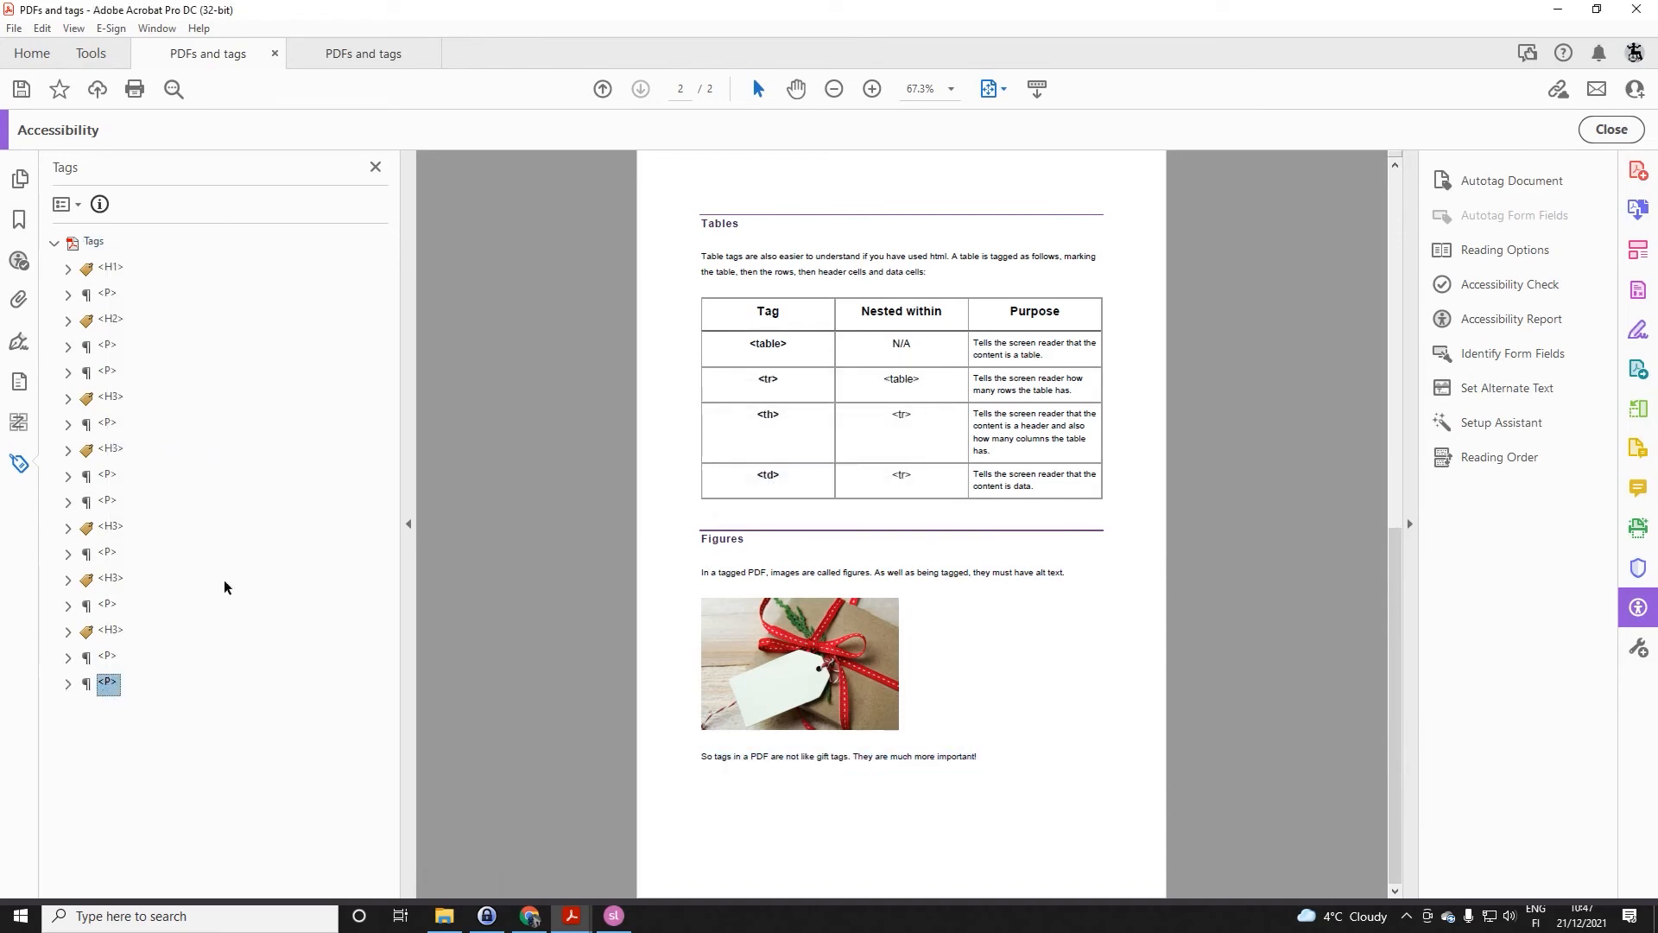
# - Go through every tag in order from the <H1> to the last <P>, checking which content each one highlights on both pages
pyautogui.click(110, 269)
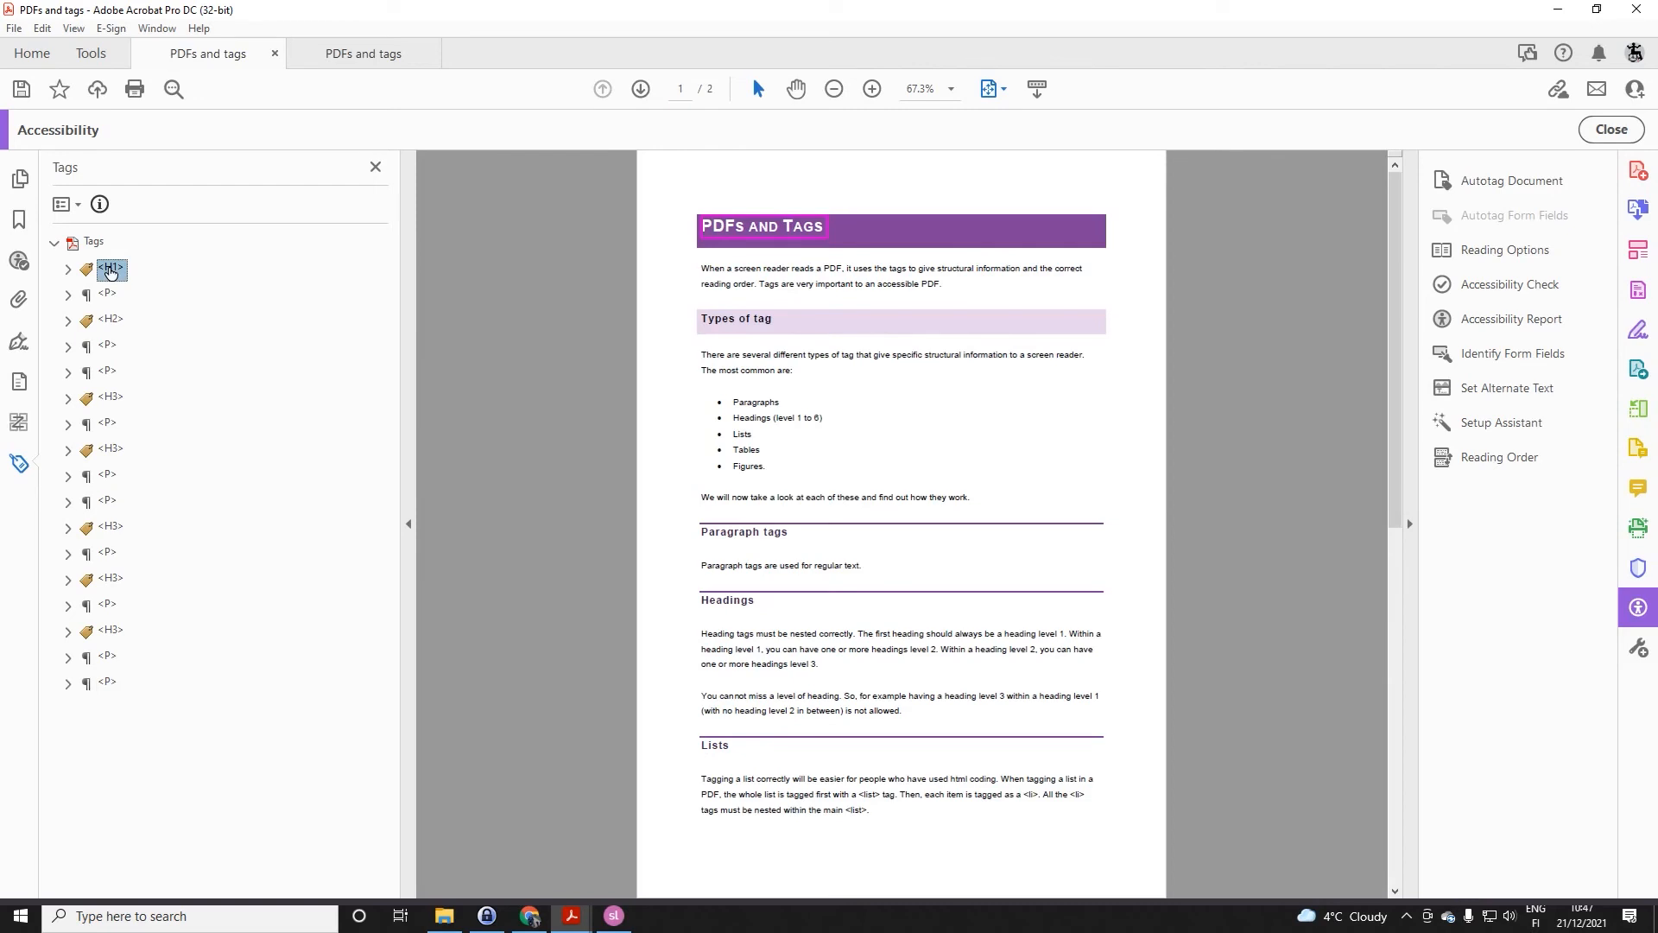
pyautogui.click(108, 295)
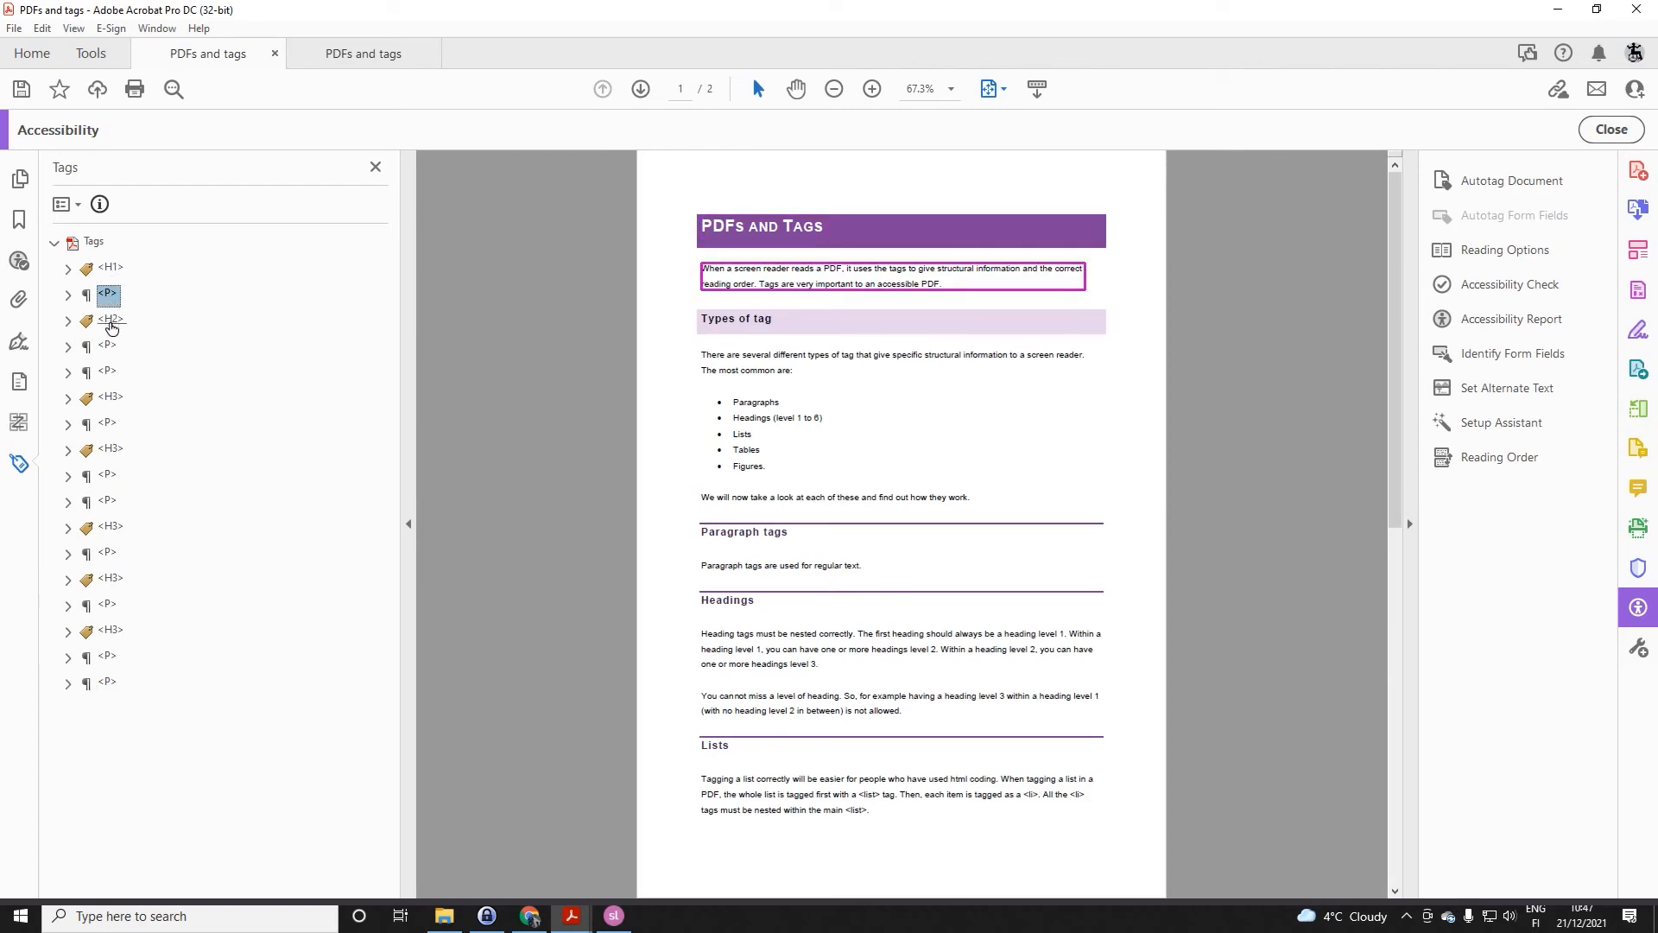
pyautogui.click(110, 320)
pyautogui.click(110, 346)
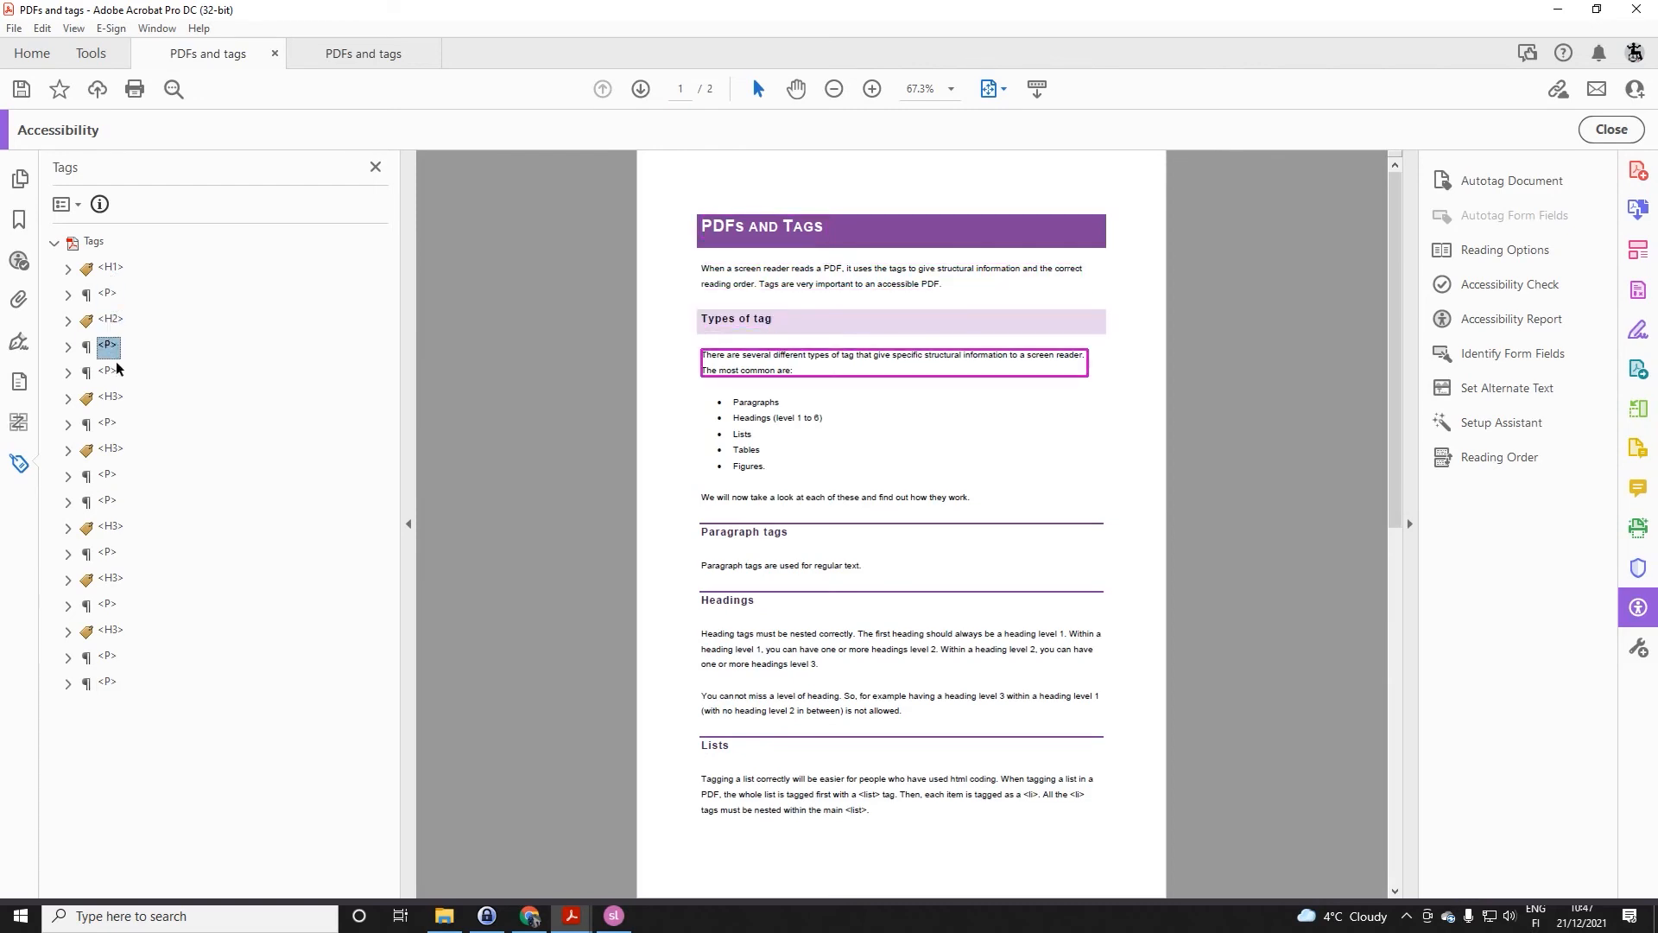
pyautogui.click(108, 373)
pyautogui.click(111, 400)
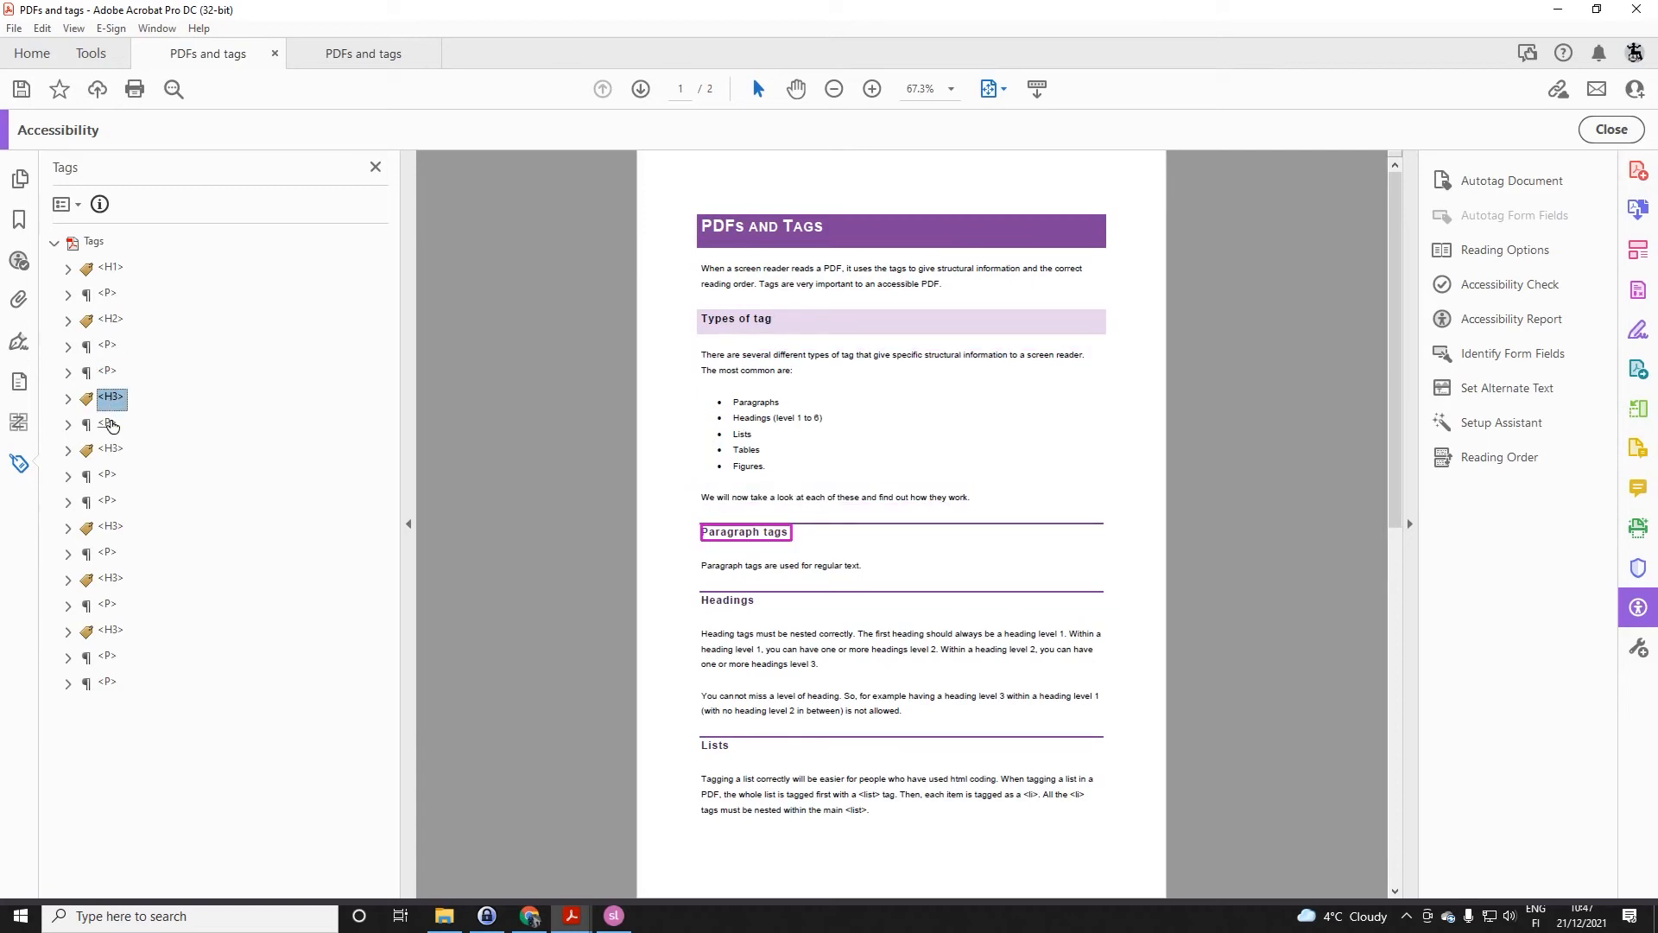
pyautogui.click(109, 424)
pyautogui.click(110, 450)
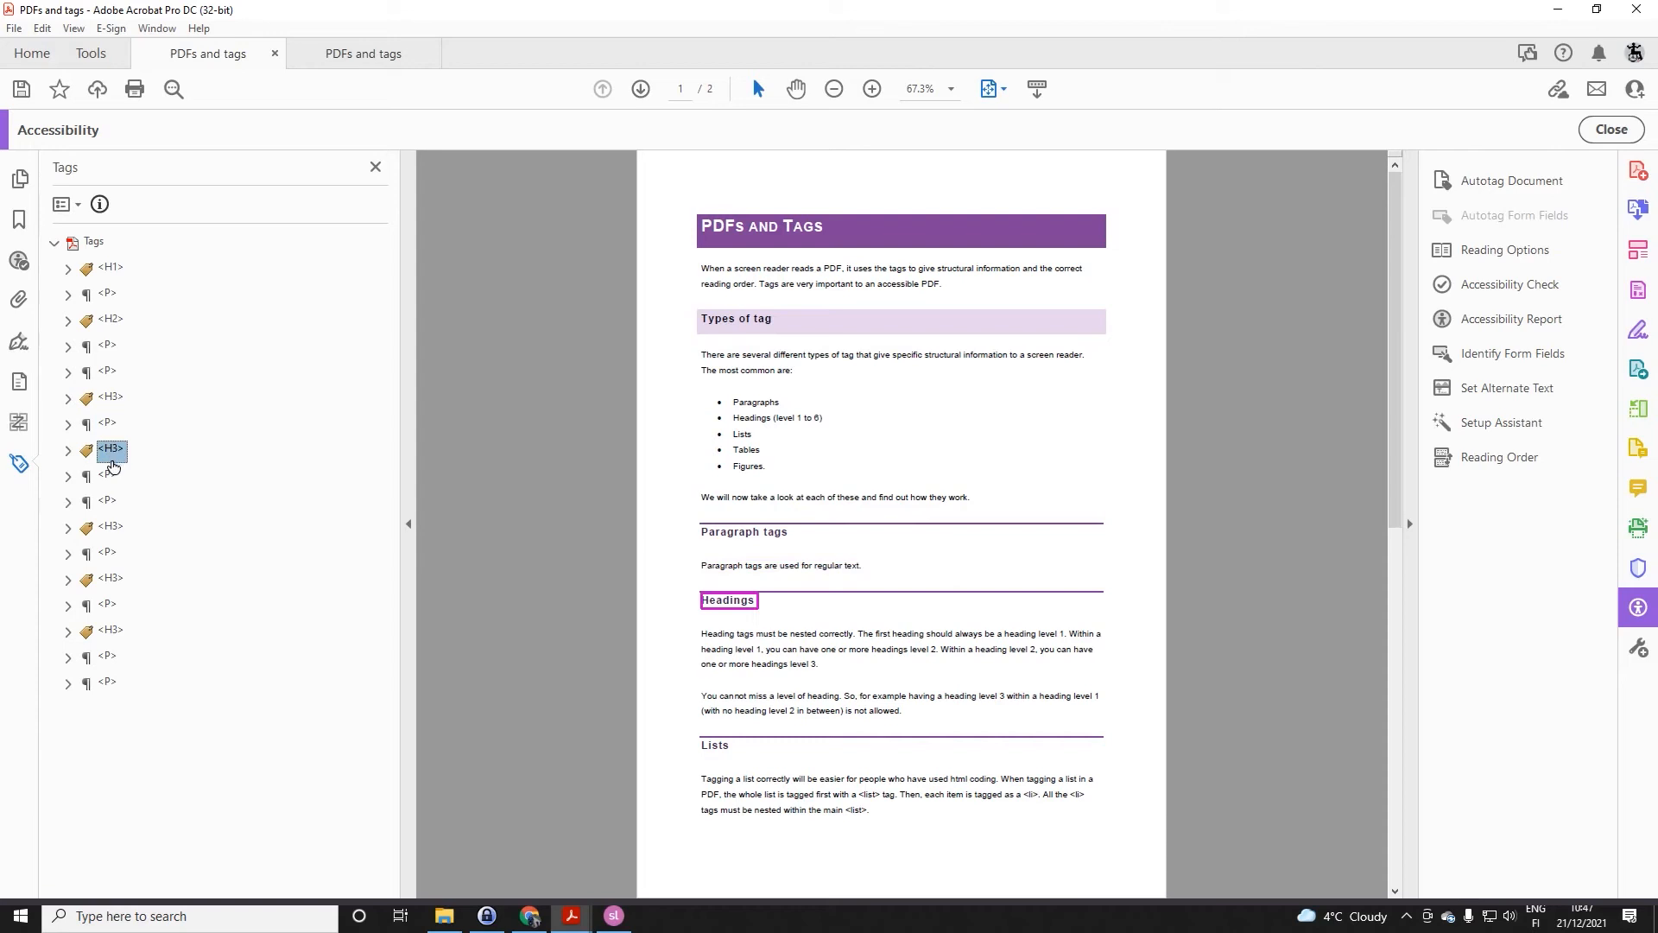
pyautogui.click(108, 476)
pyautogui.click(109, 504)
pyautogui.click(110, 529)
pyautogui.click(108, 555)
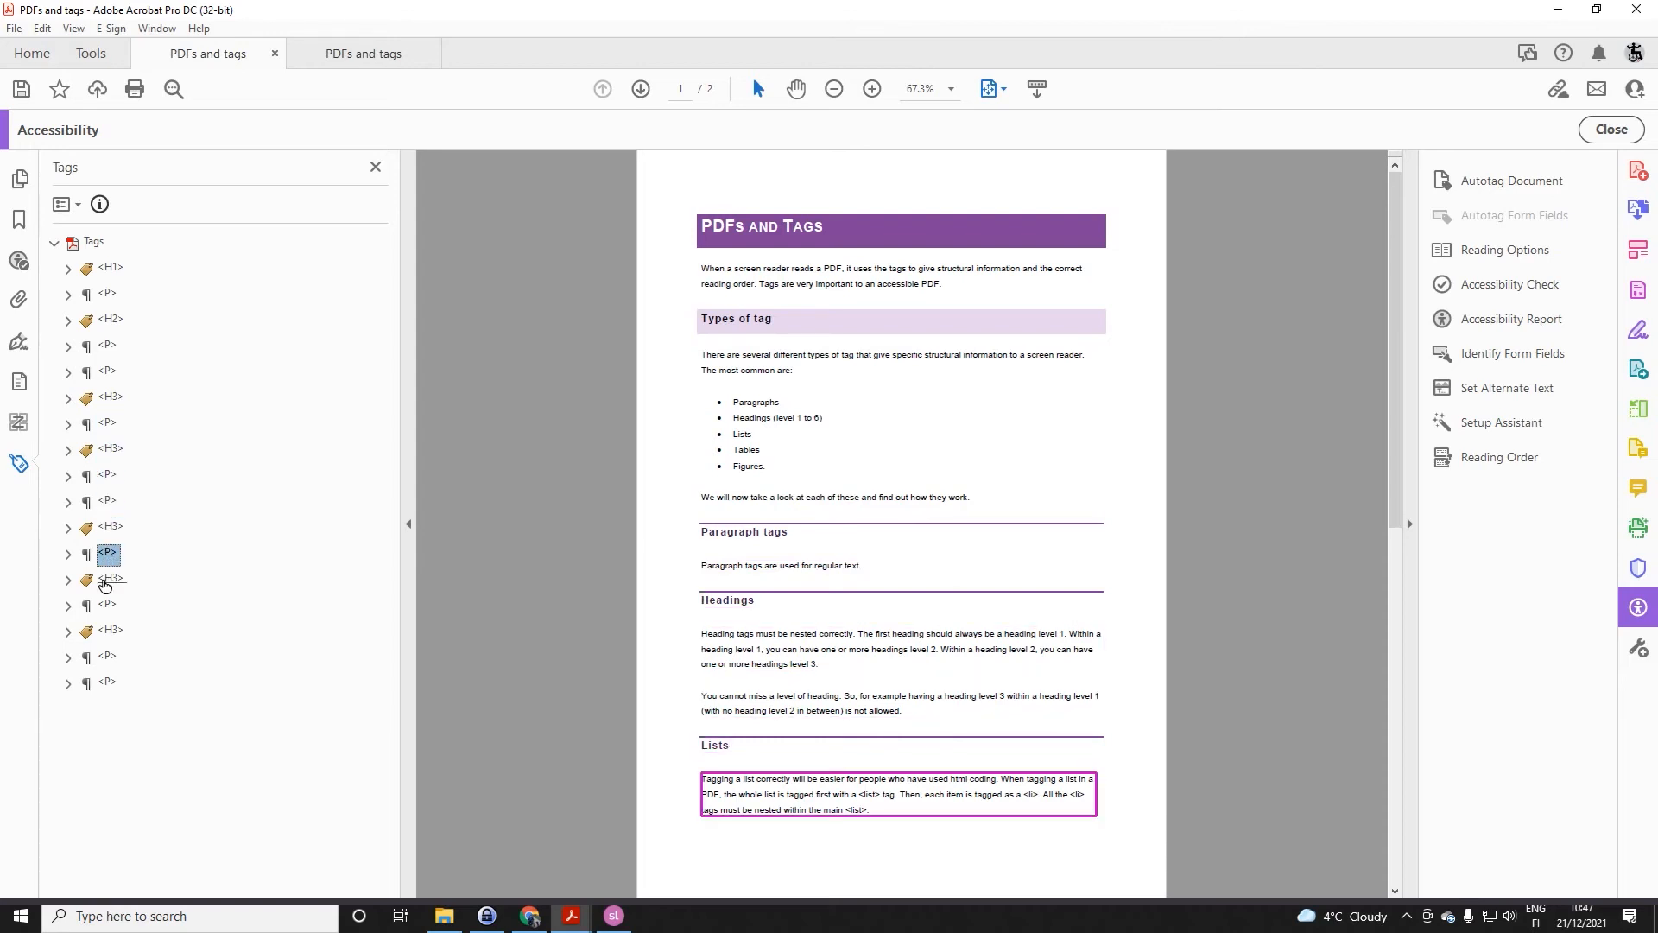
pyautogui.click(105, 582)
pyautogui.click(107, 609)
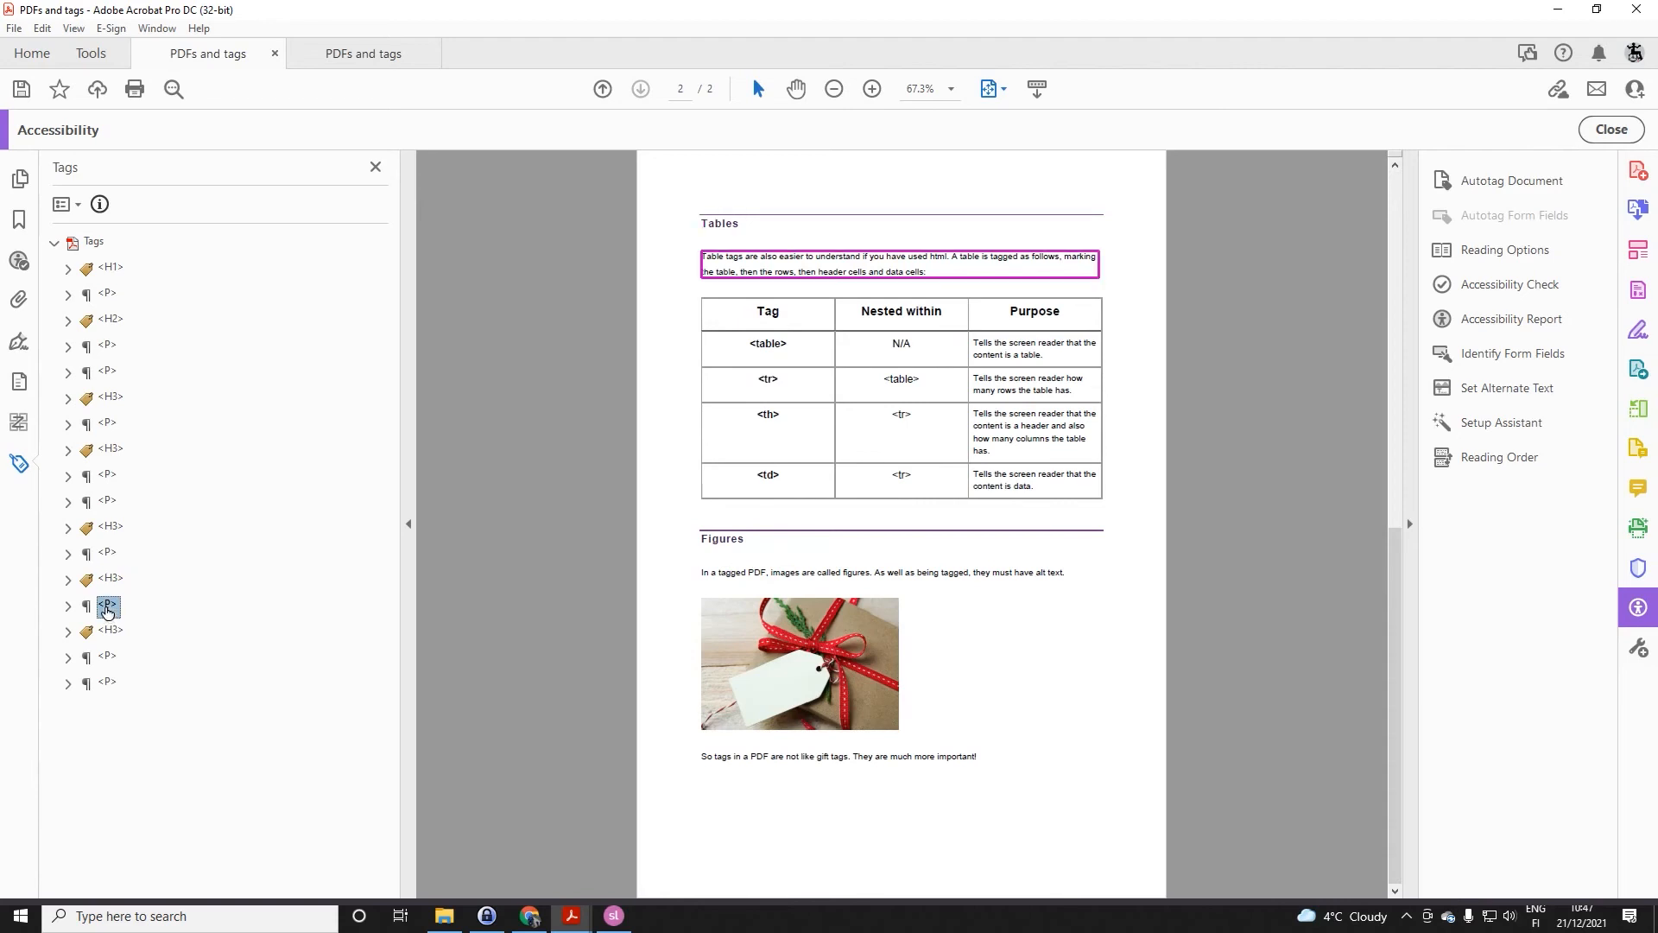
pyautogui.click(109, 632)
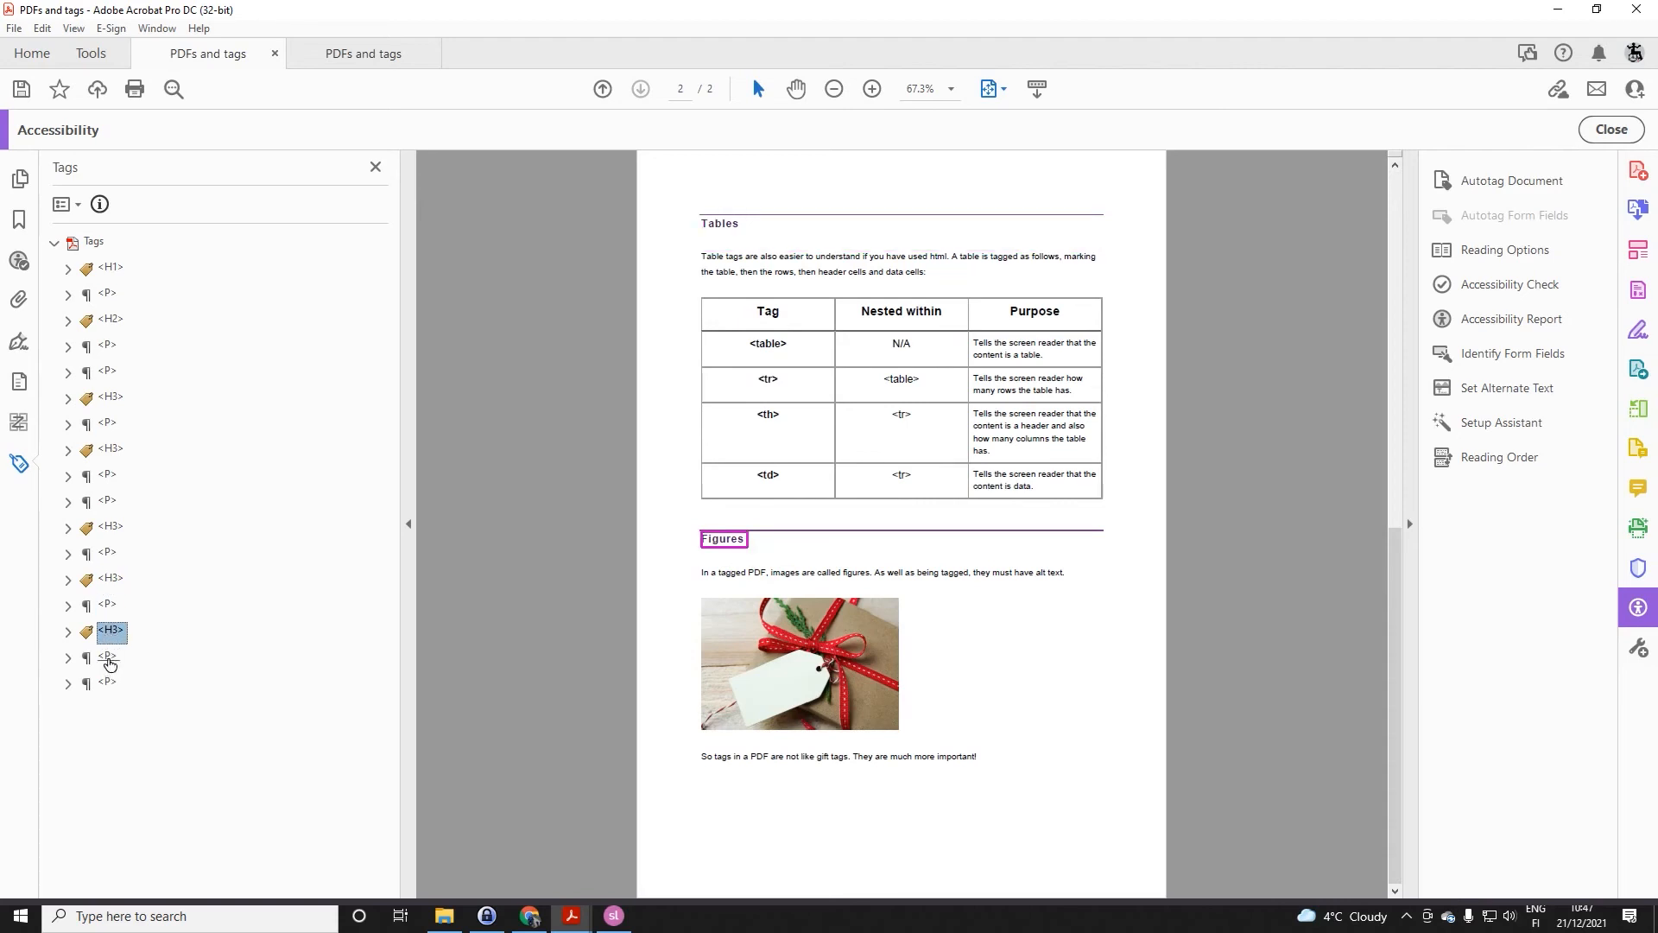
pyautogui.click(108, 660)
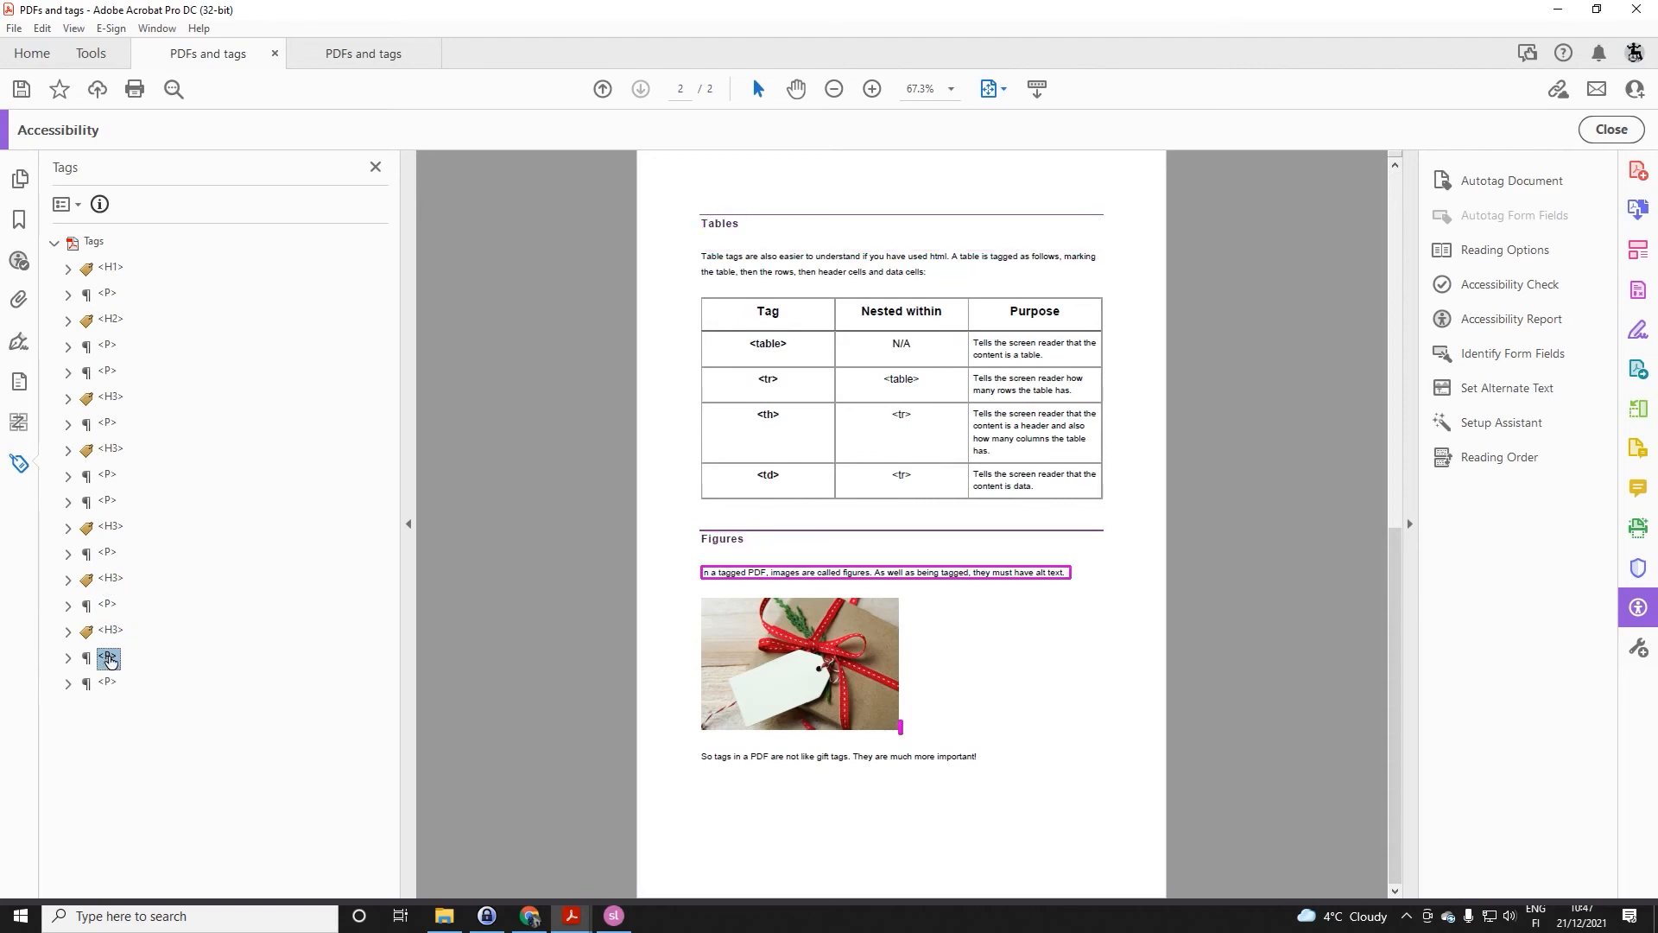
pyautogui.click(106, 685)
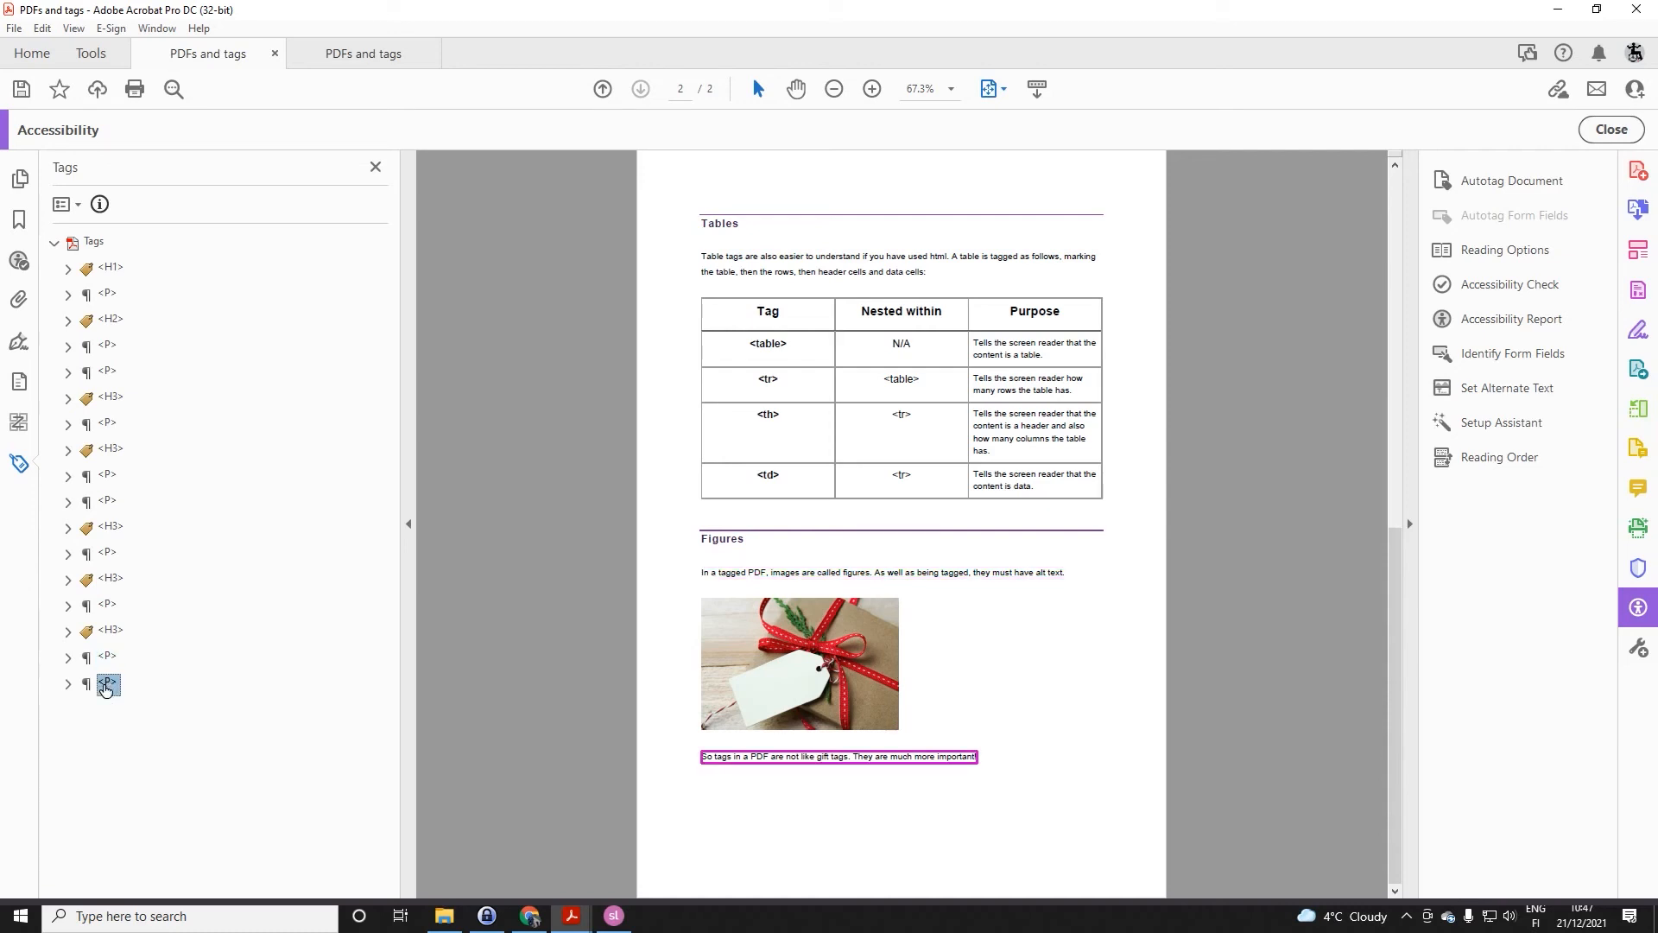